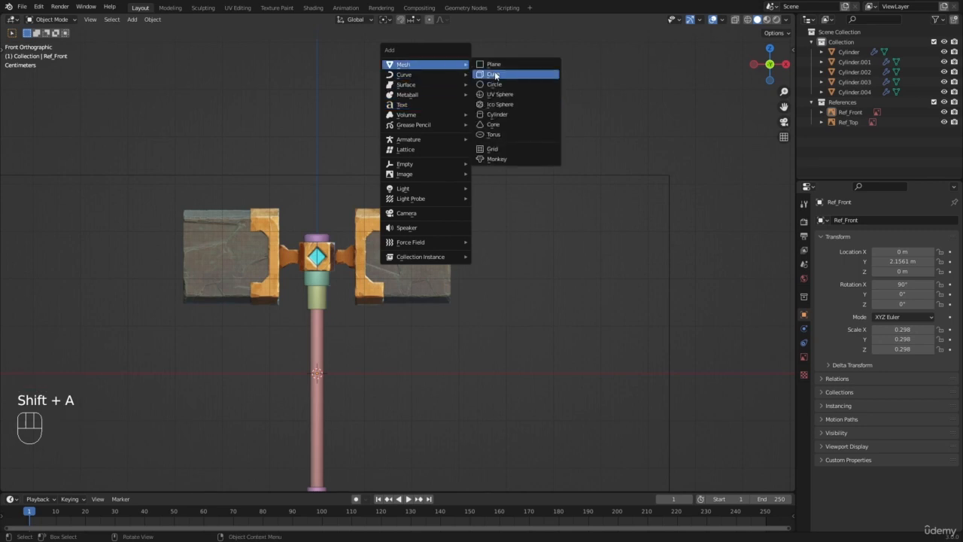
Add a cube, scale it to 0.055, raise it about 0.256 m to the hammer's centre block, and scale it by 0.669
{"action": "left_click", "coordinate": [493, 73]}
{"action": "key", "text": "s"}
{"action": "left_click", "coordinate": [329, 362]}
{"action": "key", "text": "g"}
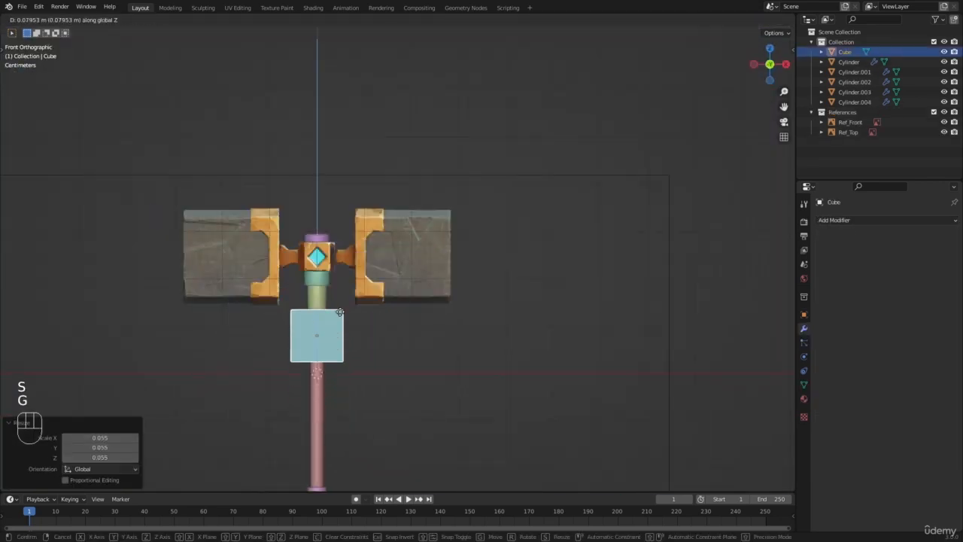
{"action": "left_click", "coordinate": [329, 240]}
{"action": "scroll", "coordinate": [417, 258], "scroll_direction": "up", "scroll_amount": 5}
{"action": "key", "text": "s"}
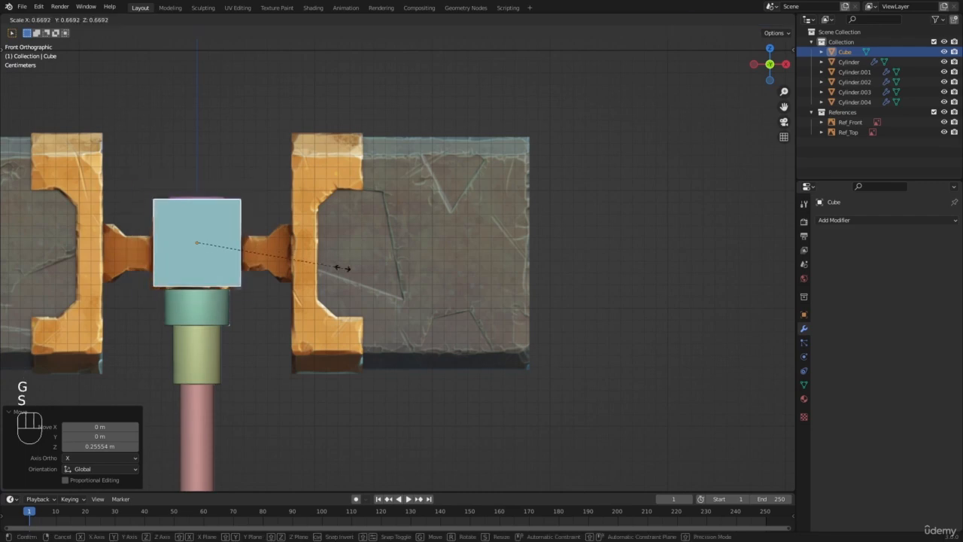
{"action": "left_click", "coordinate": [341, 266]}
Show the scene in wireframe and lower the cube about 0.009 m along Z over the reference's centre block
{"action": "middle_click_drag", "start_coordinate": [225, 241], "coordinate": [507, 220], "text": "shift"}
{"action": "scroll", "coordinate": [324, 225], "scroll_direction": "up", "scroll_amount": 2}
{"action": "key", "text": "z"}
{"action": "left_click", "coordinate": [243, 207]}
{"action": "scroll", "coordinate": [507, 224], "scroll_direction": "up", "scroll_amount": 4}
{"action": "key", "text": "g"}
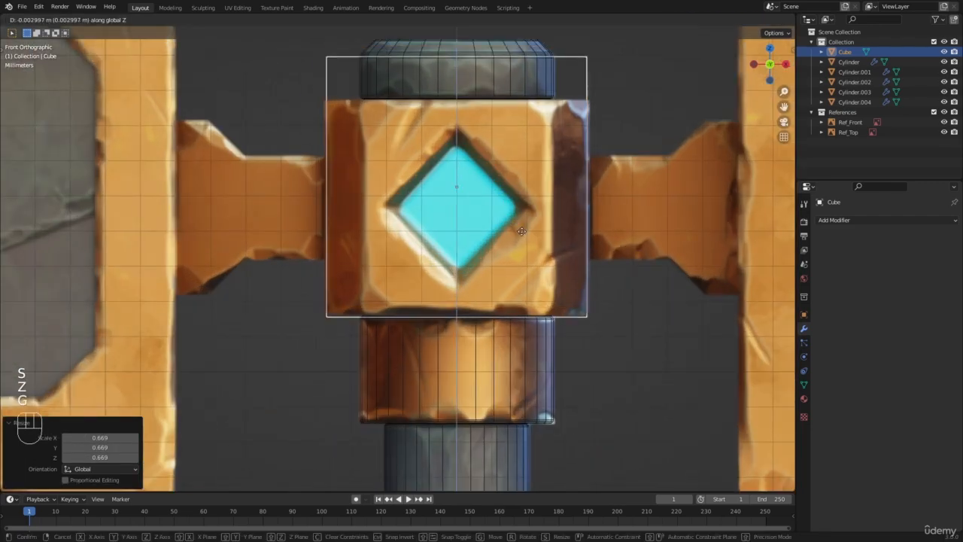
{"action": "key", "text": "z"}
{"action": "left_click", "coordinate": [515, 250]}
Scale the cube to 0.834 along Z and adjust its height to match the reference block's top and bottom edges
{"action": "key", "text": "s"}
{"action": "key", "text": "z"}
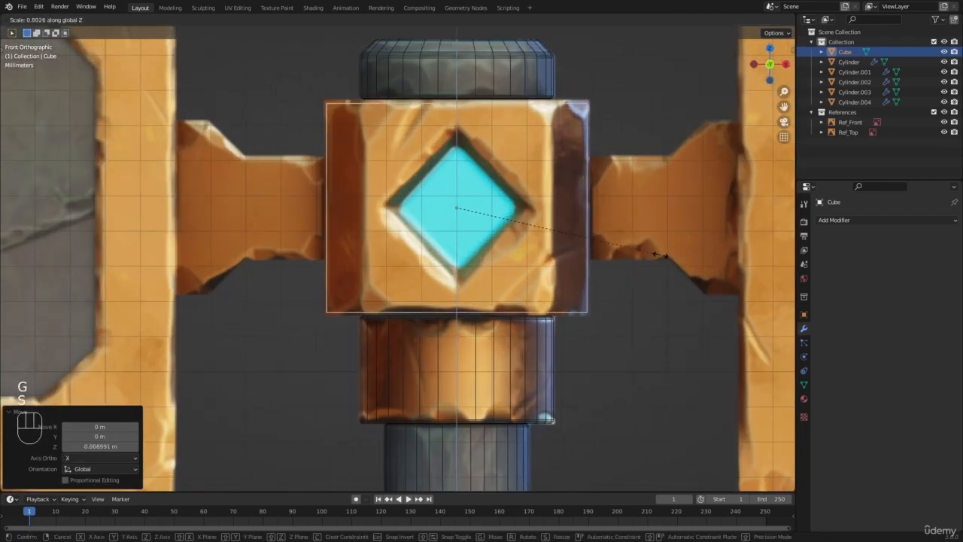
{"action": "left_click", "coordinate": [667, 256]}
{"action": "key", "text": "g"}
{"action": "key", "text": "z"}
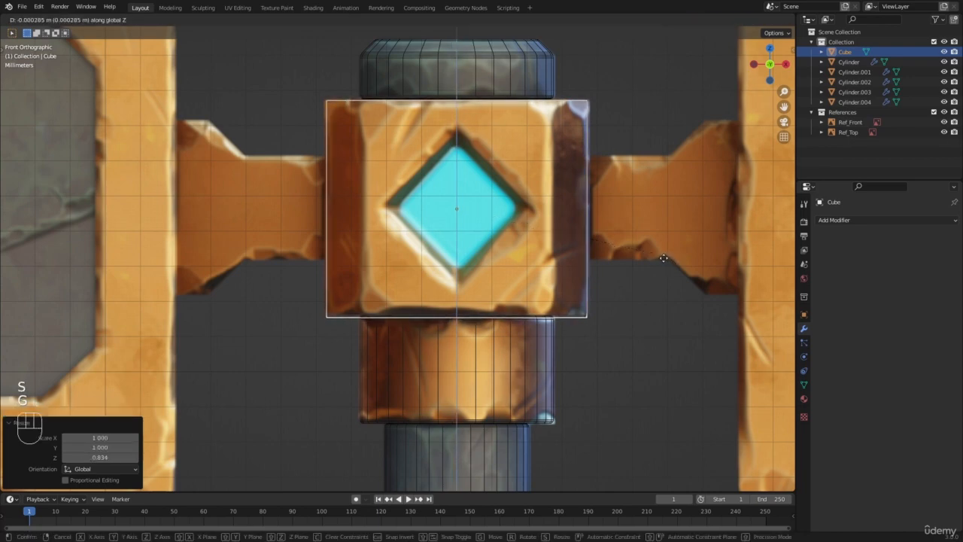
{"action": "left_click", "coordinate": [667, 257]}
Scale the cube by 1.016 along X and, from above, by 1.023 along Y to match the reference block's outline
{"action": "key", "text": "s"}
{"action": "key", "text": "x"}
{"action": "left_click", "coordinate": [667, 258]}
{"action": "scroll", "coordinate": [488, 247], "scroll_direction": "down", "scroll_amount": 2}
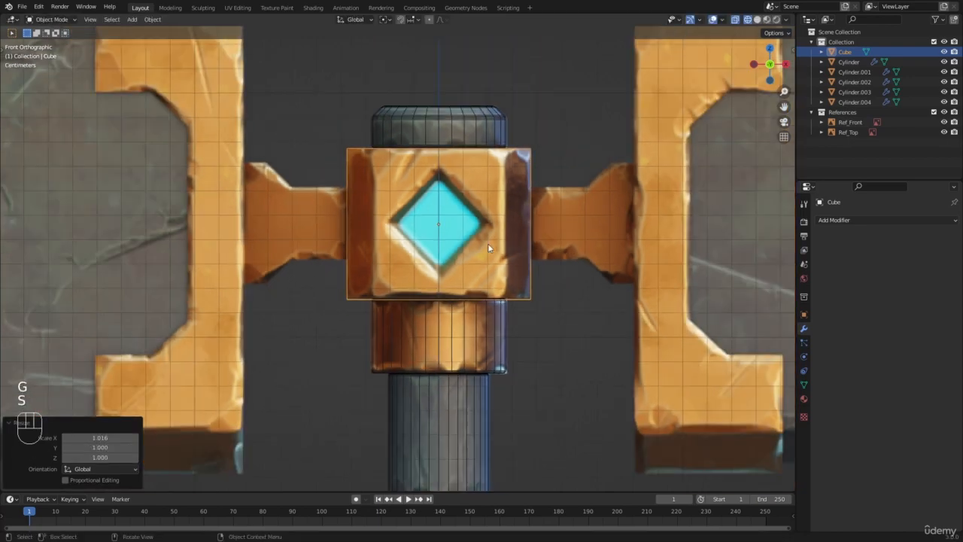
{"action": "key", "text": "KP_7"}
{"action": "scroll", "coordinate": [497, 234], "scroll_direction": "up", "scroll_amount": 2}
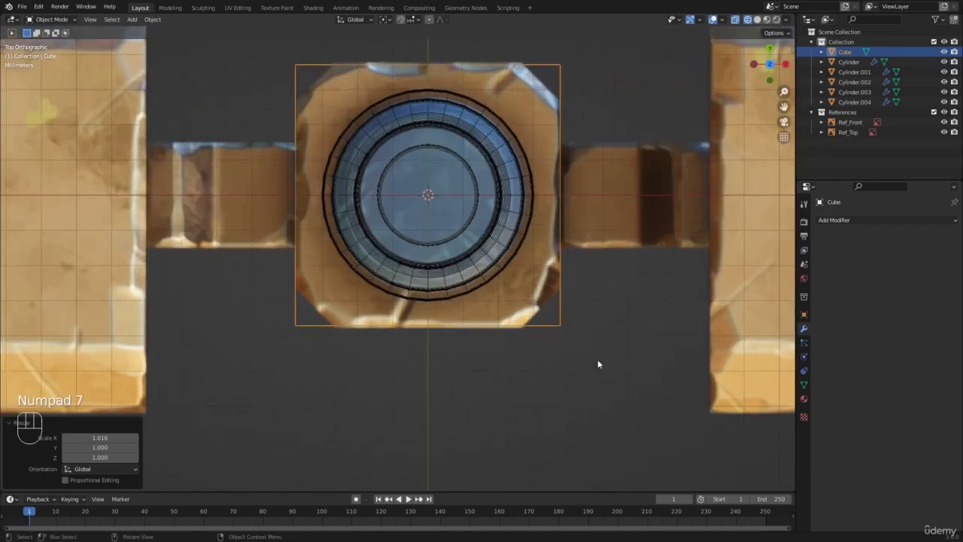
{"action": "key", "text": "s"}
{"action": "key", "text": "y"}
{"action": "left_click", "coordinate": [602, 366]}
{"action": "scroll", "coordinate": [431, 300], "scroll_direction": "down", "scroll_amount": 3}
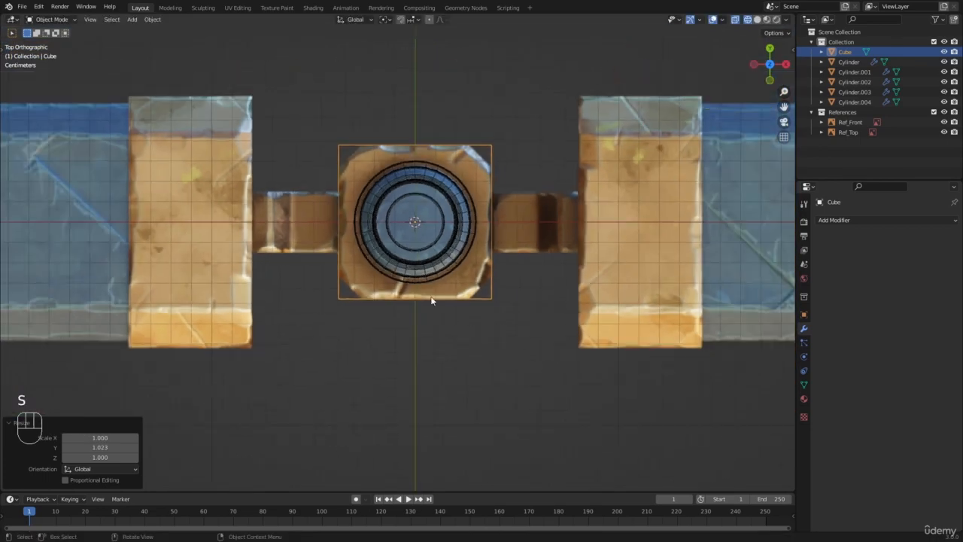
{"action": "scroll", "coordinate": [426, 297], "scroll_direction": "up", "scroll_amount": 2}
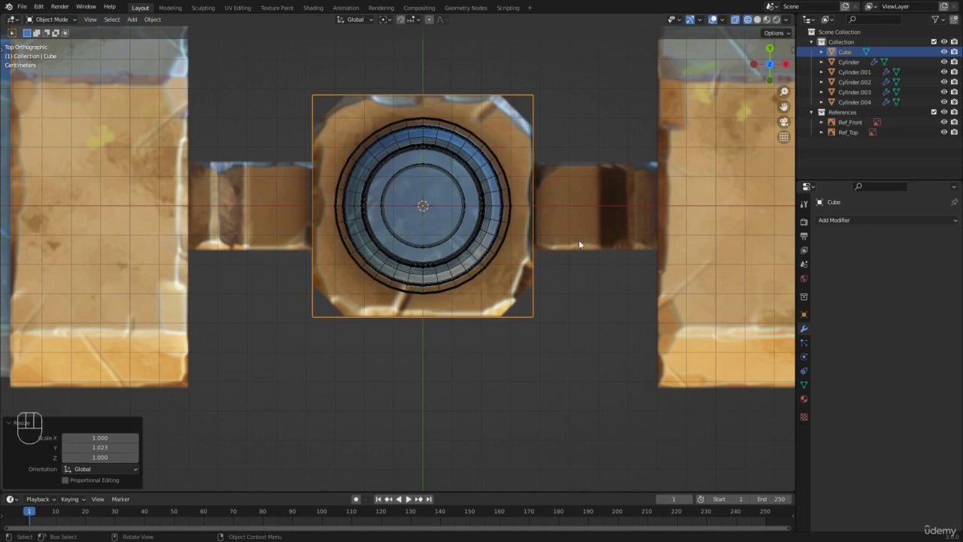
Apply the cube's scale and enter Edit Mode with solid shading
{"action": "key", "text": "ctrl+a"}
{"action": "left_click", "coordinate": [518, 143]}
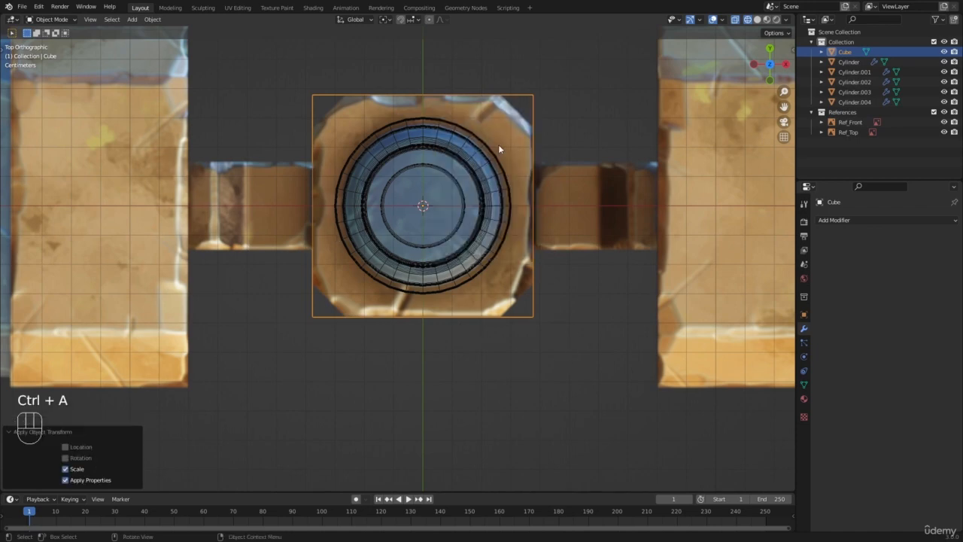
{"action": "middle_click_drag", "start_coordinate": [499, 145], "coordinate": [366, 148]}
{"action": "scroll", "coordinate": [366, 149], "scroll_direction": "up", "scroll_amount": 3}
{"action": "key", "text": "z"}
{"action": "key", "text": "Tab"}
Compare the cube's corners with the cut corners of the centre block in the top reference, and deselect the mesh
{"action": "middle_click_drag", "start_coordinate": [372, 273], "coordinate": [366, 227]}
{"action": "scroll", "coordinate": [356, 262], "scroll_direction": "down", "scroll_amount": 4}
{"action": "scroll", "coordinate": [366, 227], "scroll_direction": "up", "scroll_amount": 2}
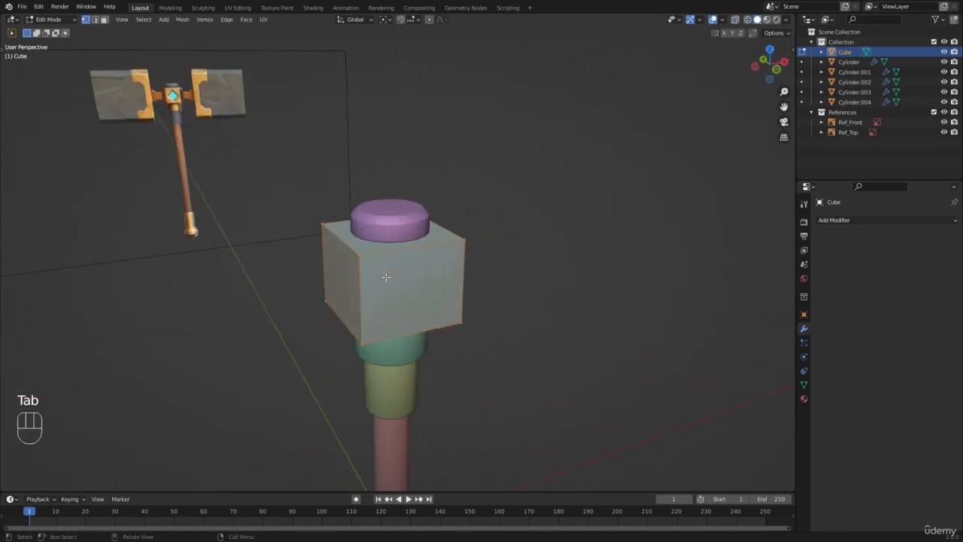
{"action": "key", "text": "KP_7"}
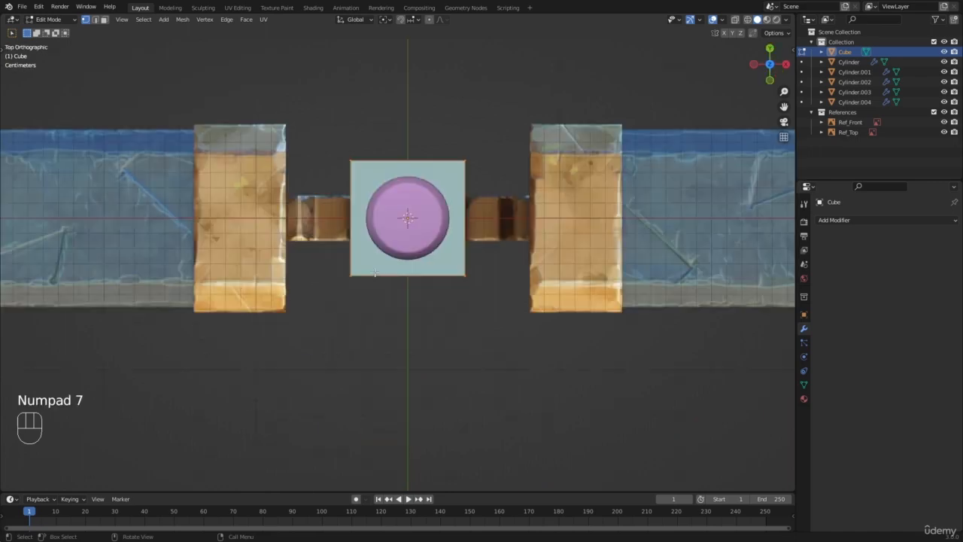
{"action": "key", "text": "z"}
{"action": "scroll", "coordinate": [354, 271], "scroll_direction": "up", "scroll_amount": 5}
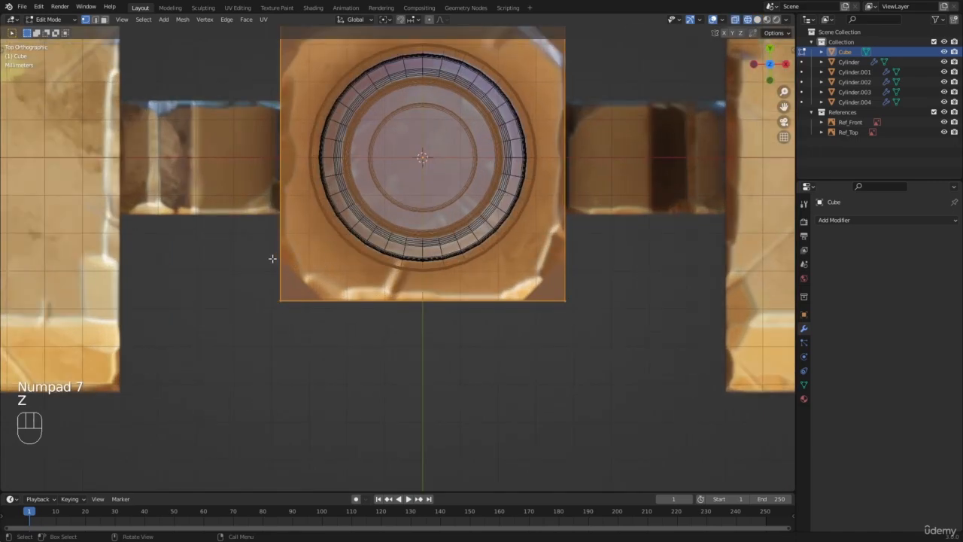
{"action": "scroll", "coordinate": [514, 154], "scroll_direction": "down", "scroll_amount": 2}
{"action": "key", "text": "a"}
{"action": "key", "text": "a"}
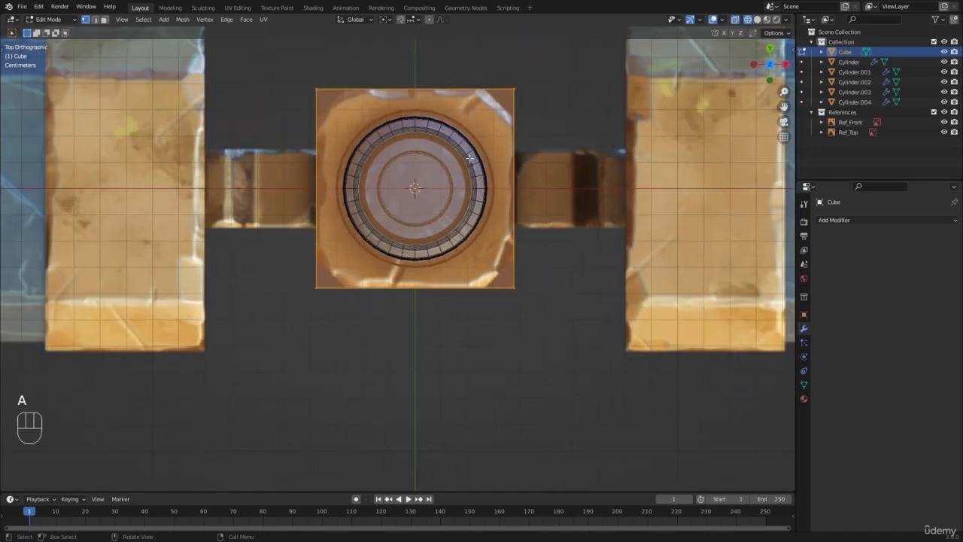
{"action": "key", "text": "z"}
Select the cube's four vertical corner edges in edge select mode, with solid shading
{"action": "middle_click_drag", "start_coordinate": [392, 300], "coordinate": [97, 50]}
{"action": "key", "text": "2"}
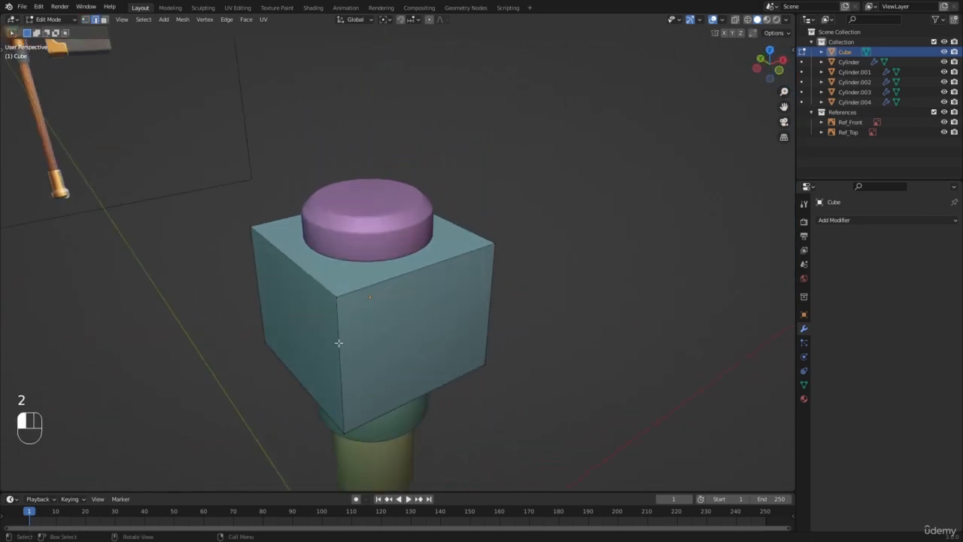
{"action": "left_click", "coordinate": [339, 343]}
{"action": "left_click", "coordinate": [495, 308], "text": "shift"}
{"action": "middle_click_drag", "start_coordinate": [439, 279], "coordinate": [179, 303]}
{"action": "left_click", "coordinate": [264, 290], "text": "shift"}
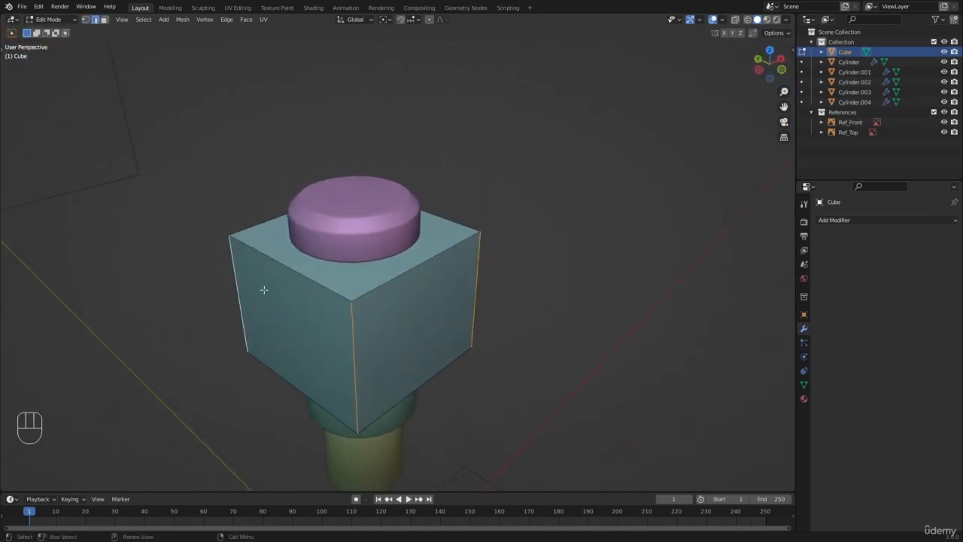
{"action": "middle_click_drag", "start_coordinate": [263, 290], "coordinate": [268, 294]}
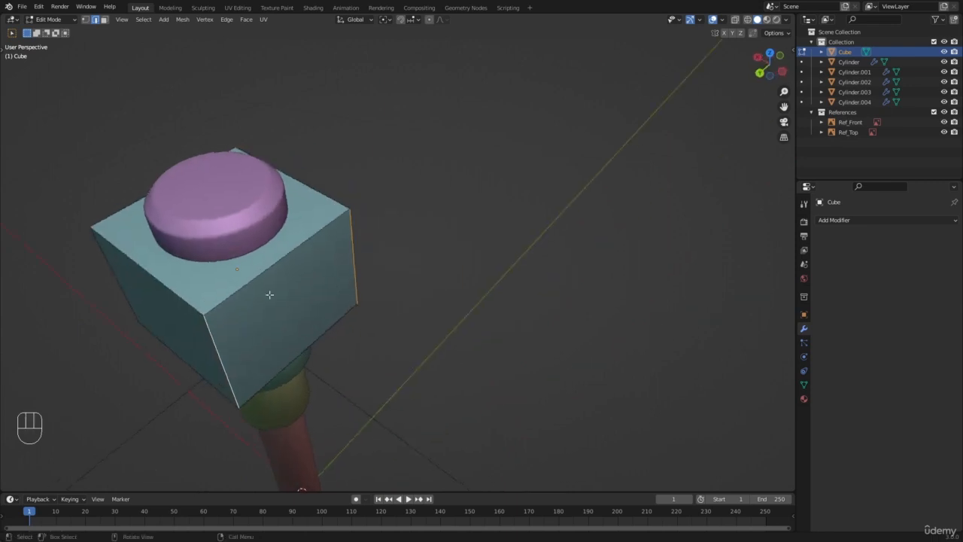
{"action": "left_click", "coordinate": [104, 270], "text": "shift"}
Bevel the four vertical edges with one segment about 0.0115 m wide, matching the corners in the top reference
{"action": "key", "text": "KP_7"}
{"action": "key", "text": "z"}
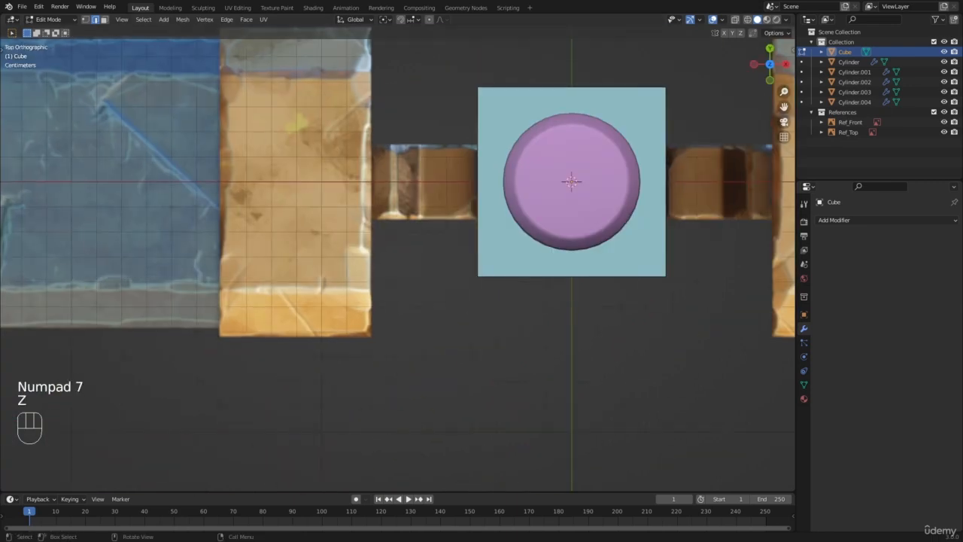
{"action": "key", "text": "z"}
{"action": "left_click", "coordinate": [454, 260]}
{"action": "middle_click_drag", "start_coordinate": [715, 208], "coordinate": [559, 275], "text": "shift"}
{"action": "scroll", "coordinate": [559, 275], "scroll_direction": "up", "scroll_amount": 1}
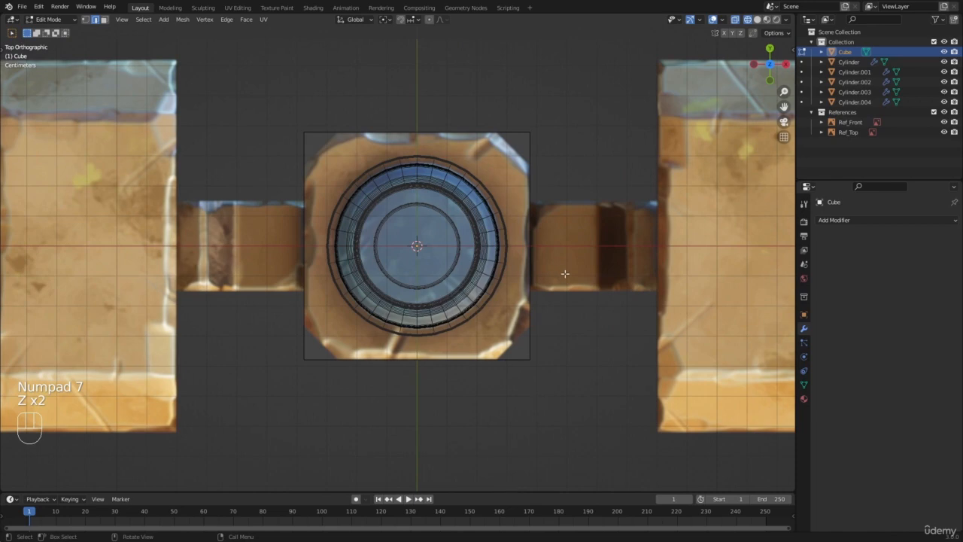
{"action": "scroll", "coordinate": [565, 273], "scroll_direction": "up", "scroll_amount": 2}
{"action": "key", "text": "ctrl+b"}
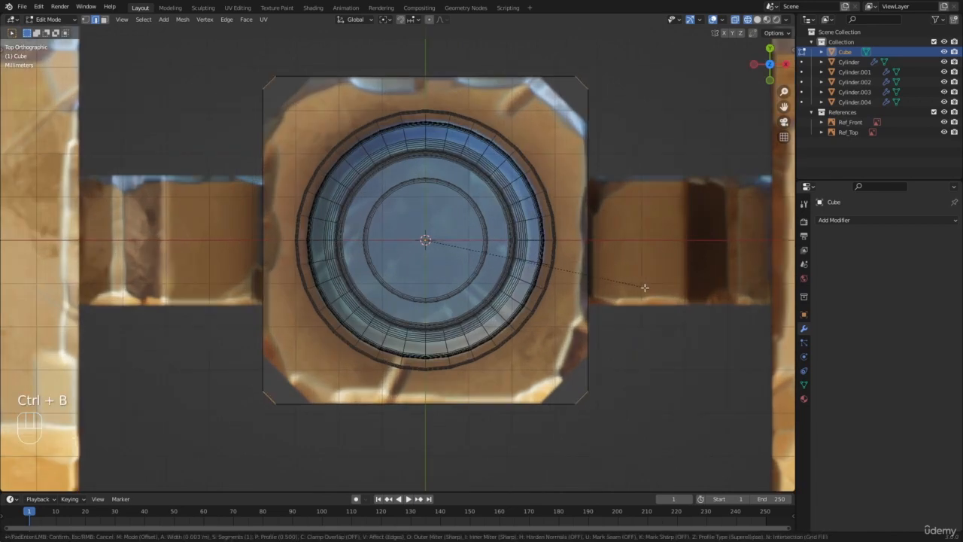
{"action": "scroll", "coordinate": [673, 314], "scroll_direction": "down", "scroll_amount": 5}
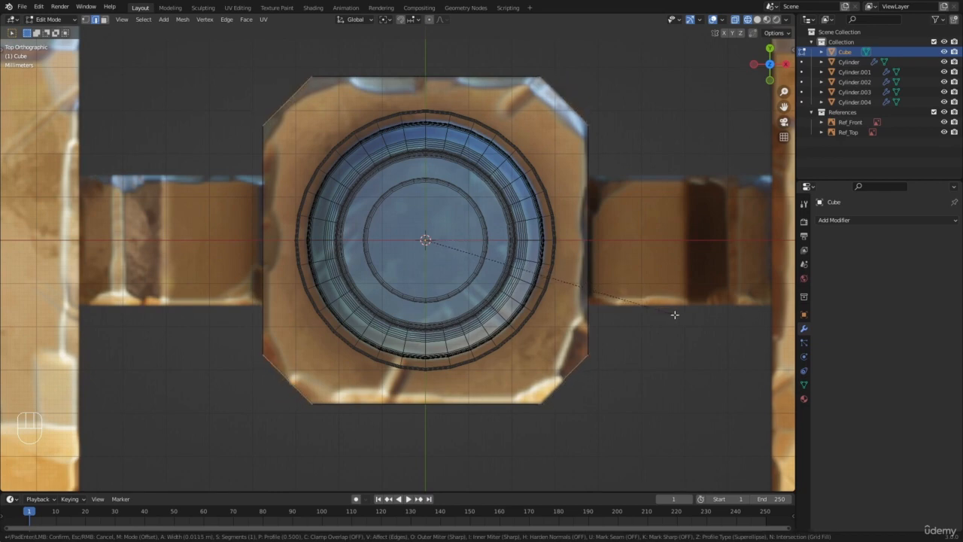
{"action": "left_click", "coordinate": [675, 313]}
Return to Object Mode with solid shading and deselect everything
{"action": "key", "text": "z"}
{"action": "scroll", "coordinate": [527, 274], "scroll_direction": "down", "scroll_amount": 4}
{"action": "middle_click_drag", "start_coordinate": [529, 275], "coordinate": [529, 170]}
{"action": "key", "text": "Tab"}
{"action": "scroll", "coordinate": [423, 303], "scroll_direction": "down", "scroll_amount": 5}
{"action": "key", "text": "a"}
{"action": "key", "text": "a"}
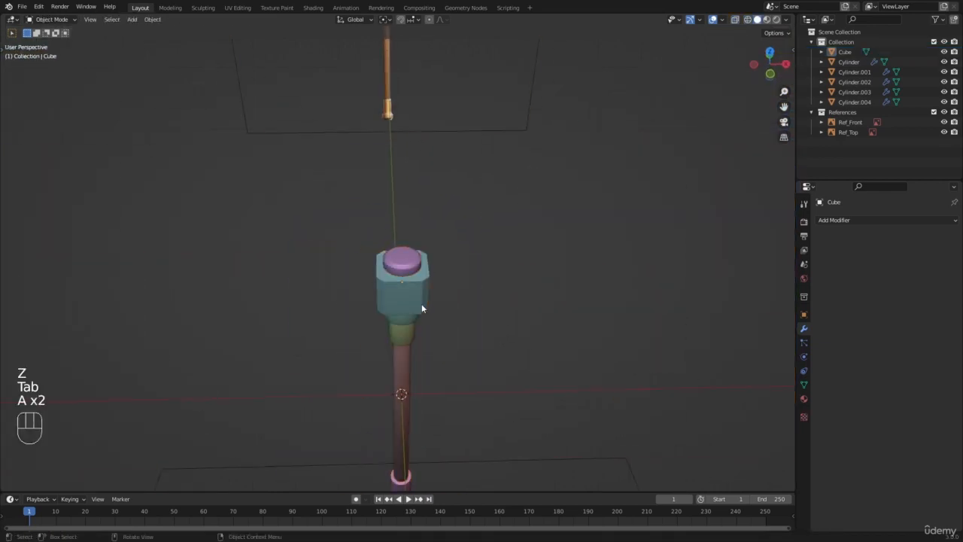
{"action": "scroll", "coordinate": [423, 303], "scroll_direction": "up", "scroll_amount": 4}
{"action": "middle_click_drag", "start_coordinate": [423, 303], "coordinate": [439, 282]}
{"action": "scroll", "coordinate": [292, 112], "scroll_direction": "up", "scroll_amount": 1}
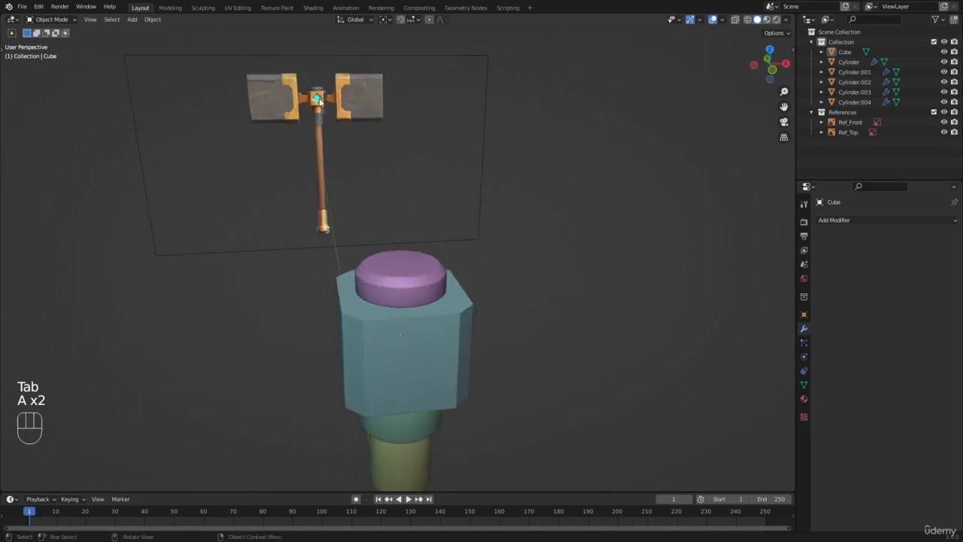
{"action": "scroll", "coordinate": [437, 297], "scroll_direction": "up", "scroll_amount": 1}
Select the bevelled centre block and snap the 3D cursor to it
{"action": "left_click", "coordinate": [429, 397]}
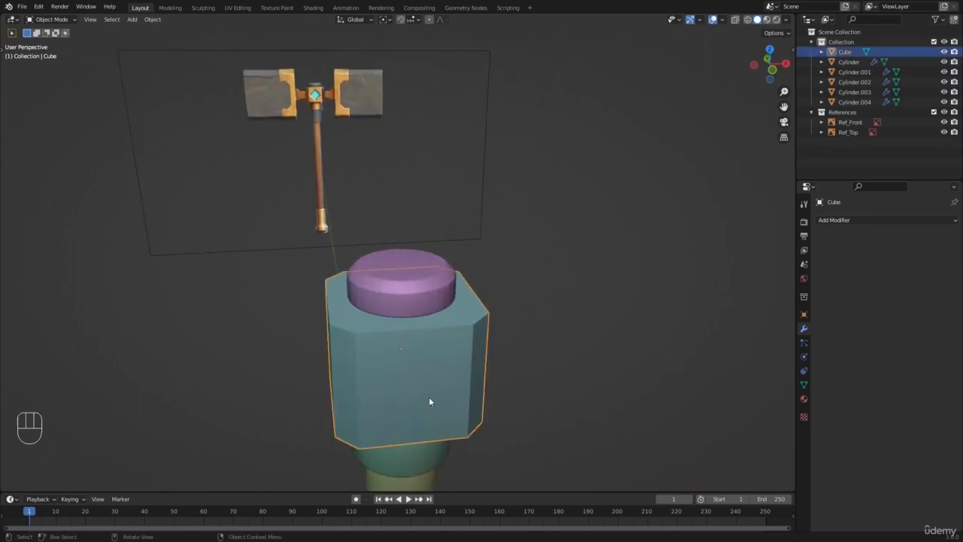
{"action": "middle_click_drag", "start_coordinate": [430, 402], "coordinate": [429, 311], "text": "shift"}
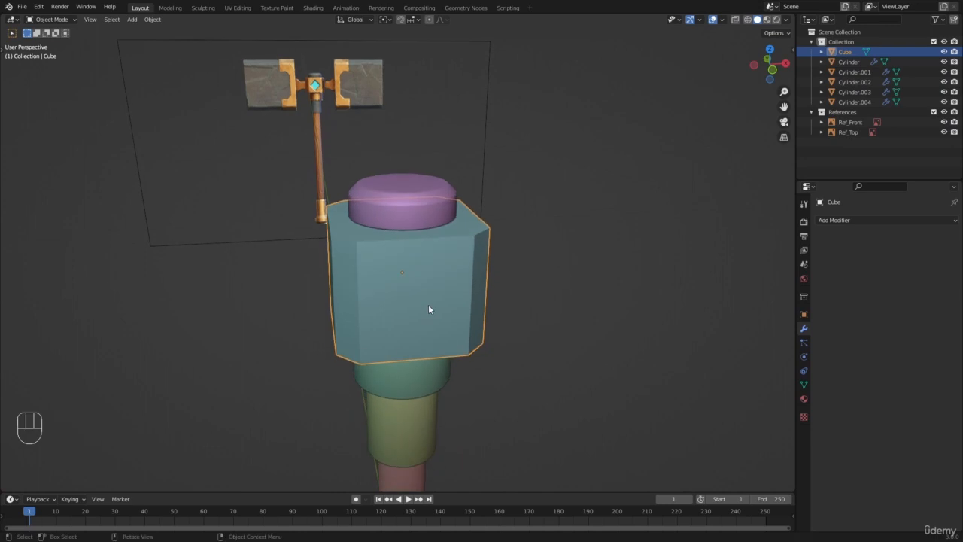
{"action": "left_click", "coordinate": [574, 177]}
{"action": "left_click", "coordinate": [403, 277]}
{"action": "middle_click_drag", "start_coordinate": [402, 277], "coordinate": [412, 270]}
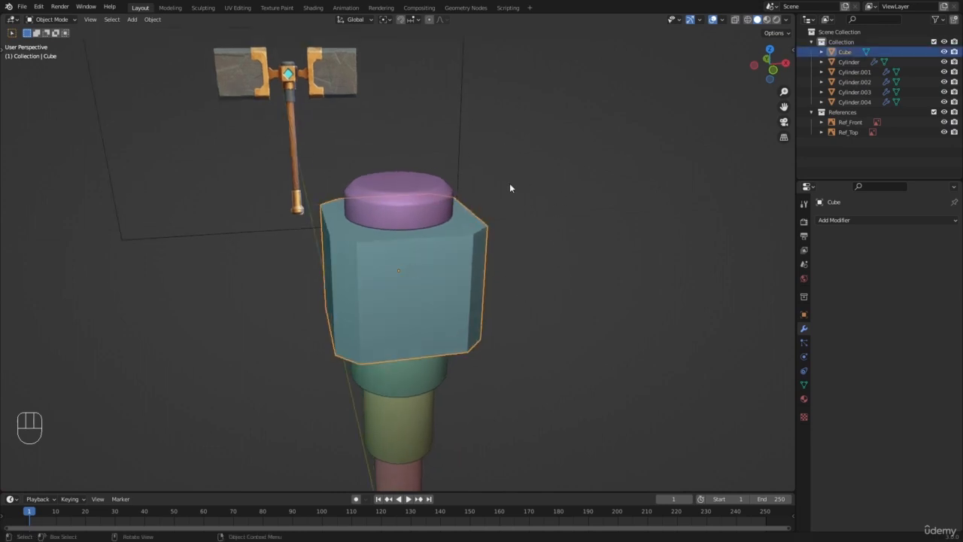
{"action": "scroll", "coordinate": [425, 260], "scroll_direction": "down", "scroll_amount": 2}
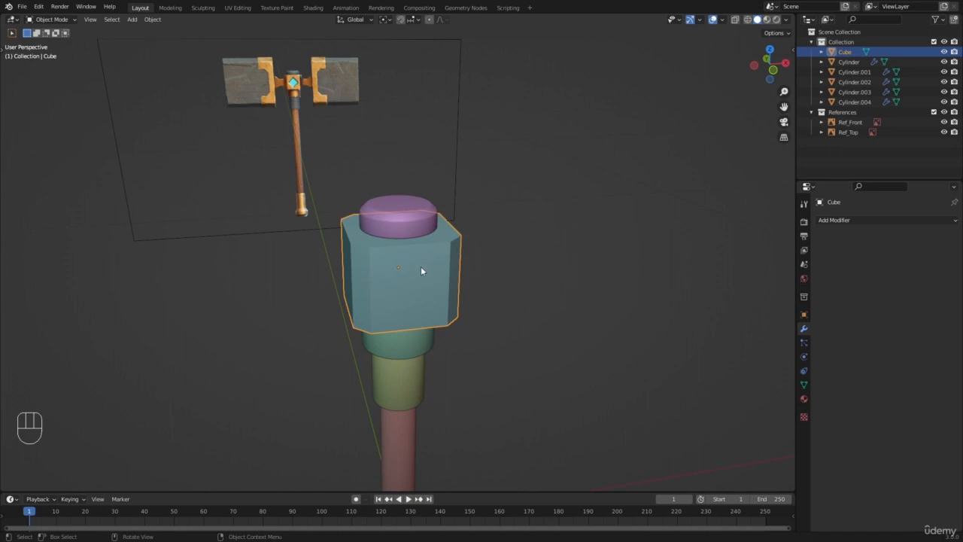
{"action": "key", "text": "shift"}
{"action": "scroll", "coordinate": [428, 271], "scroll_direction": "up", "scroll_amount": 1}
{"action": "key", "text": "shift+s"}
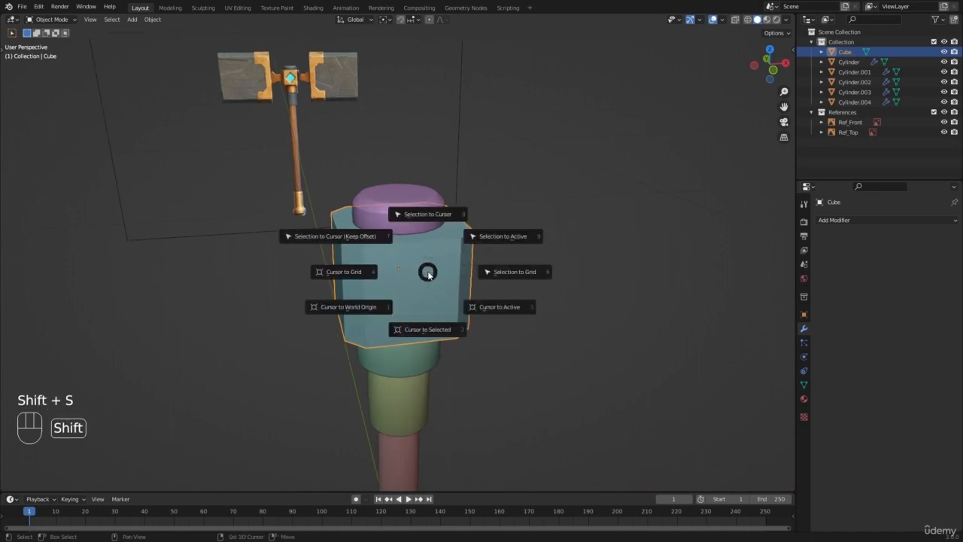
{"action": "left_click", "coordinate": [421, 329]}
{"action": "middle_click_drag", "start_coordinate": [419, 324], "coordinate": [426, 279]}
{"action": "scroll", "coordinate": [426, 275], "scroll_direction": "down", "scroll_amount": 10}
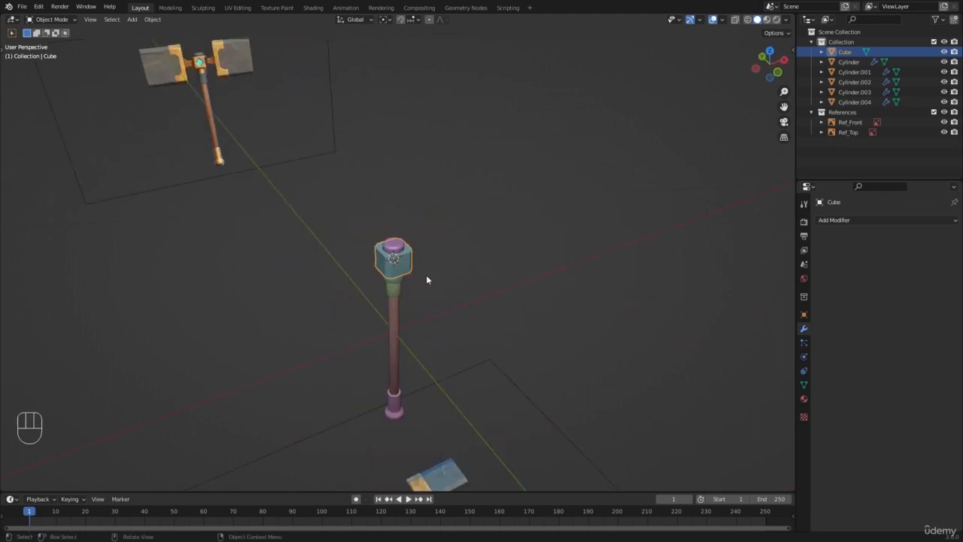
{"action": "scroll", "coordinate": [426, 277], "scroll_direction": "up", "scroll_amount": 5}
{"action": "scroll", "coordinate": [426, 275], "scroll_direction": "up", "scroll_amount": 4}
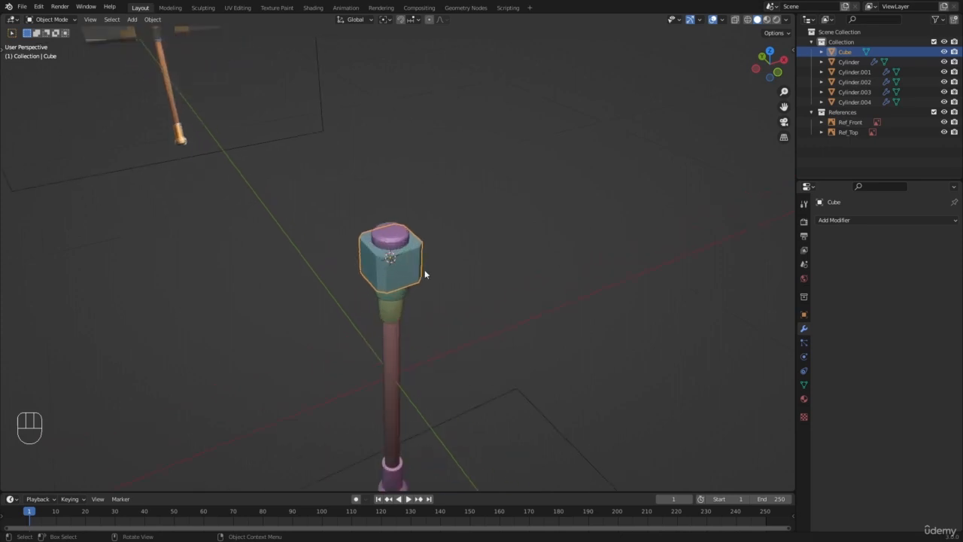
Deselect the block, add a second cube at the 3D cursor, and scale it to -0.062 on all axes
{"action": "left_click", "coordinate": [456, 279]}
{"action": "scroll", "coordinate": [452, 247], "scroll_direction": "up", "scroll_amount": 6}
{"action": "middle_click_drag", "start_coordinate": [421, 259], "coordinate": [378, 286]}
{"action": "scroll", "coordinate": [378, 286], "scroll_direction": "up", "scroll_amount": 1}
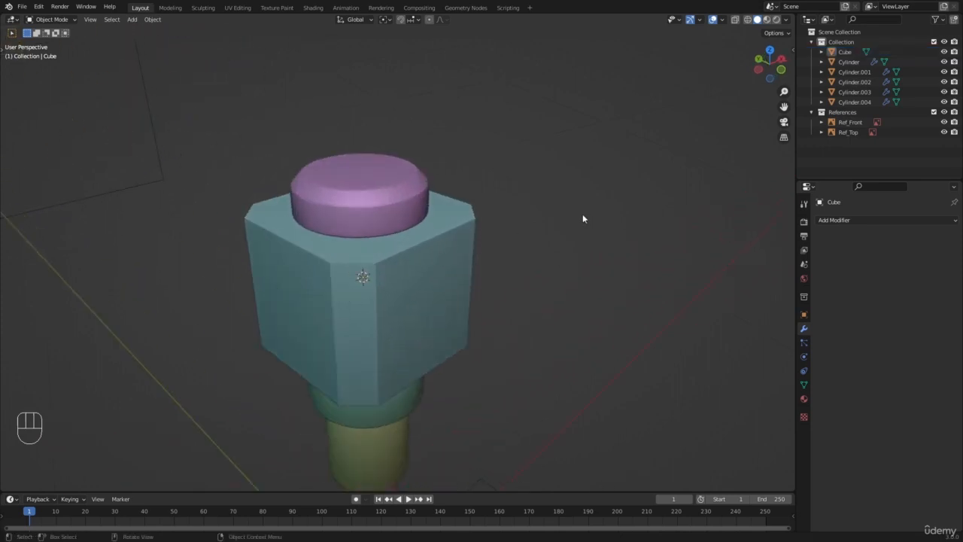
{"action": "scroll", "coordinate": [582, 217], "scroll_direction": "down", "scroll_amount": 8}
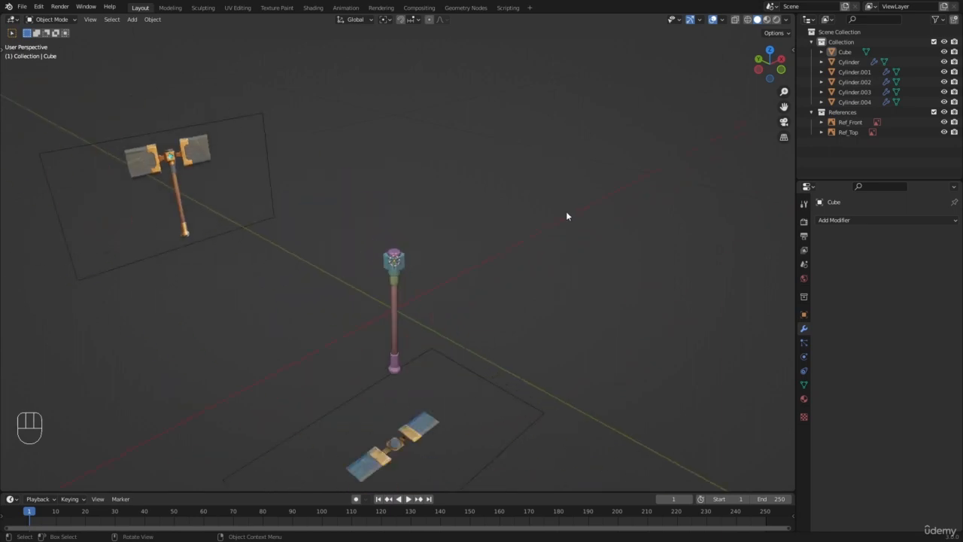
{"action": "key", "text": "shift+a"}
{"action": "mouse_move", "coordinate": [567, 213]}
{"action": "left_click", "coordinate": [599, 219]}
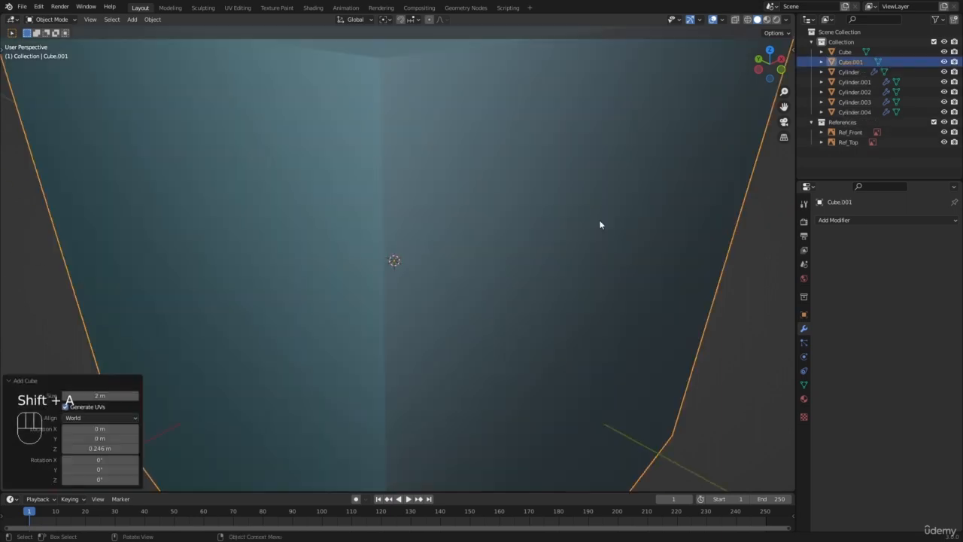
{"action": "key", "text": "s"}
{"action": "left_click", "coordinate": [383, 273]}
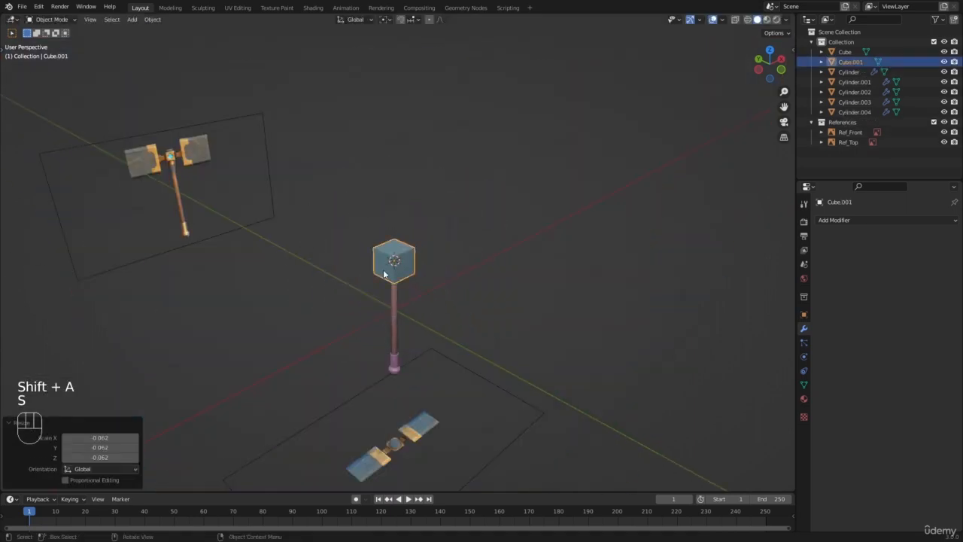
Scale the second cube down by 0.214 so it sits inside the centre block
{"action": "scroll", "coordinate": [383, 272], "scroll_direction": "up", "scroll_amount": 7}
{"action": "key", "text": "s"}
{"action": "left_click", "coordinate": [374, 312]}
{"action": "scroll", "coordinate": [376, 300], "scroll_direction": "up", "scroll_amount": 5}
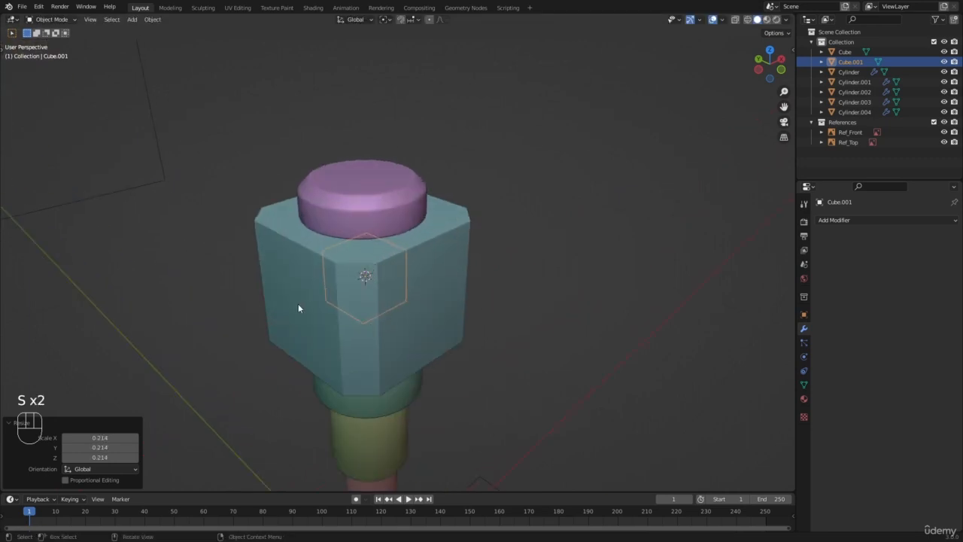
Show the hammer head in front view with wireframe shading over the reference image
{"action": "scroll", "coordinate": [507, 248], "scroll_direction": "up", "scroll_amount": 2}
{"action": "scroll", "coordinate": [483, 249], "scroll_direction": "down", "scroll_amount": 5}
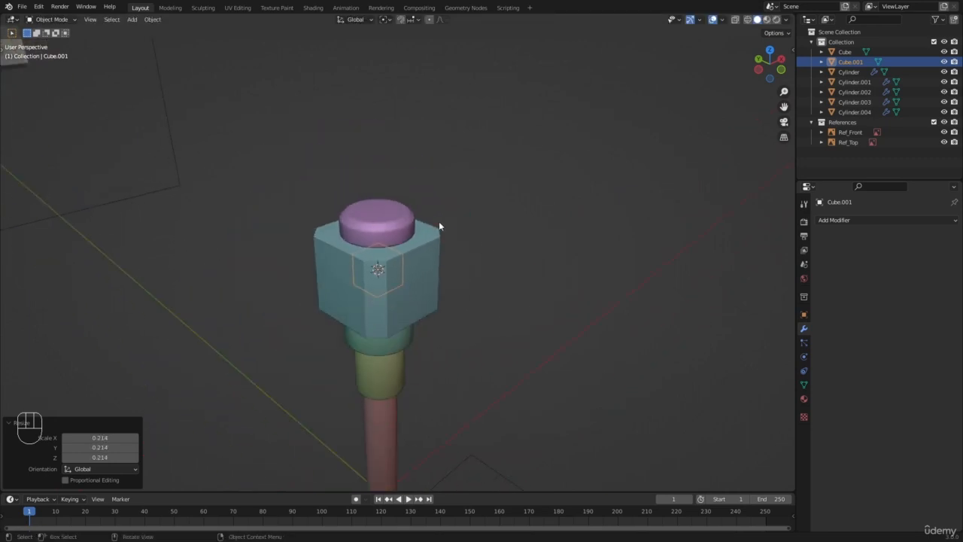
{"action": "key", "text": "KP_1"}
{"action": "scroll", "coordinate": [441, 226], "scroll_direction": "up", "scroll_amount": 4}
{"action": "key", "text": "z"}
{"action": "left_click", "coordinate": [466, 283]}
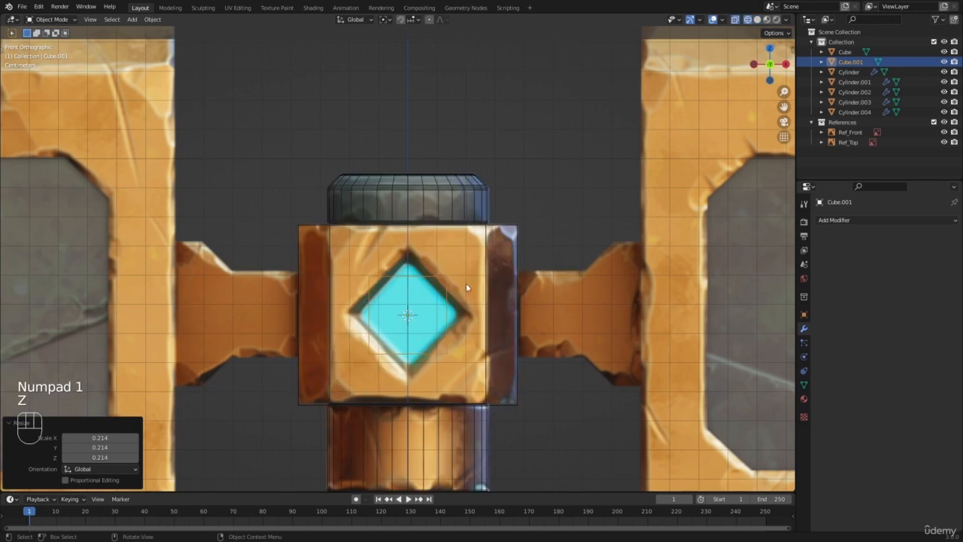
{"action": "key", "text": "r"}
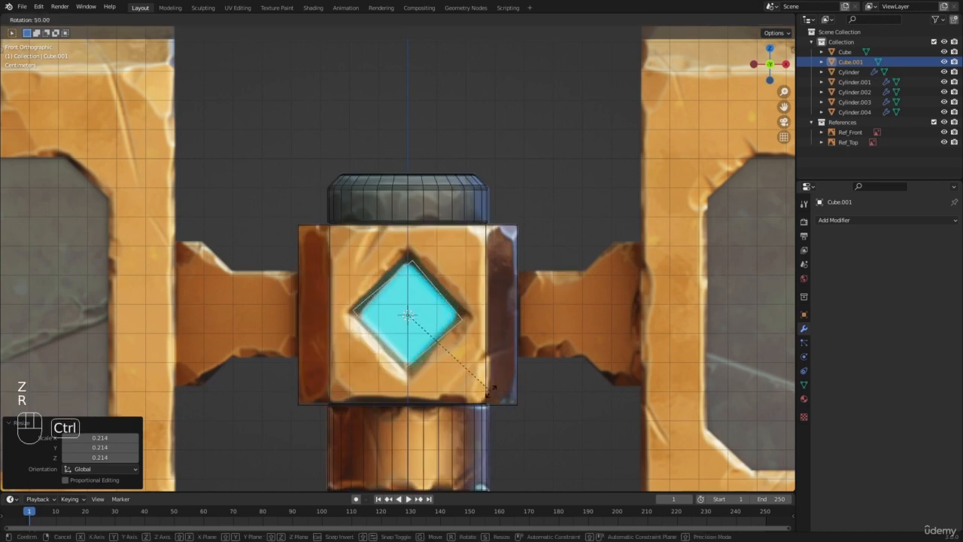
{"action": "right_click", "coordinate": [496, 390]}
{"action": "key", "text": "r"}
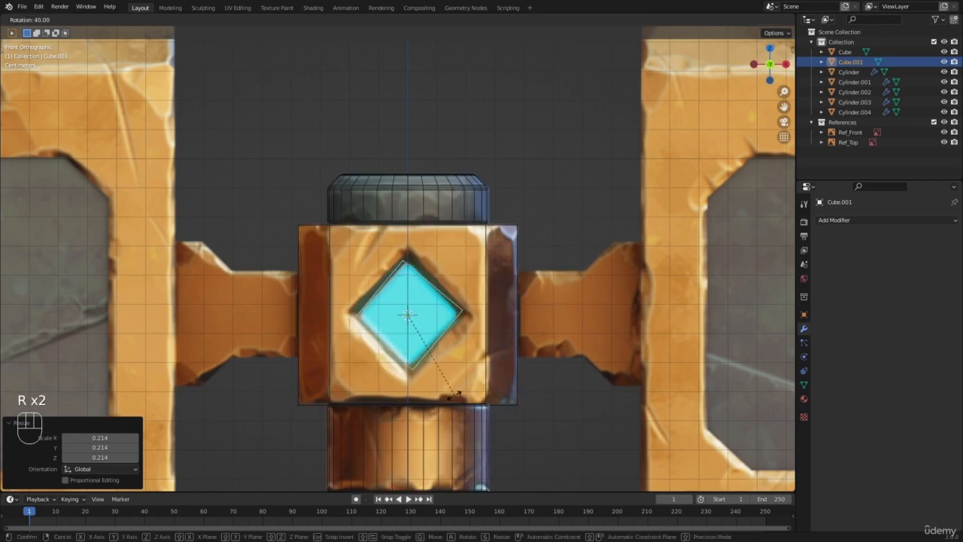
{"action": "left_click", "coordinate": [447, 397], "text": "ctrl"}
{"action": "scroll", "coordinate": [364, 301], "scroll_direction": "down", "scroll_amount": 9}
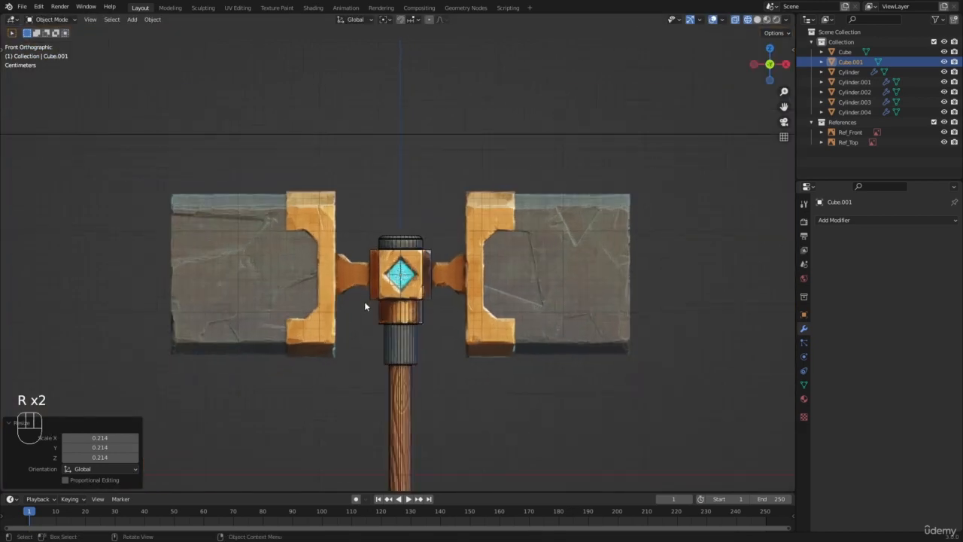
{"action": "scroll", "coordinate": [364, 301], "scroll_direction": "up", "scroll_amount": 8}
{"action": "middle_click_drag", "start_coordinate": [364, 301], "coordinate": [359, 253], "text": "shift"}
{"action": "scroll", "coordinate": [369, 265], "scroll_direction": "up", "scroll_amount": 1}
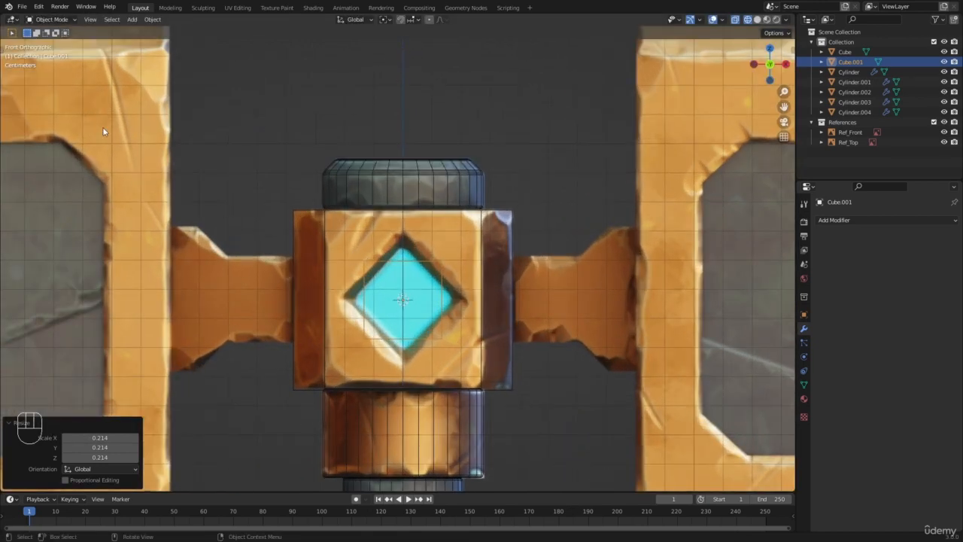
{"action": "key", "text": "r"}
{"action": "right_click", "coordinate": [421, 382]}
Try rotating the small cube 45° in front view, inspect it from an angle, and undo the rotation
{"action": "key", "text": "r"}
{"action": "left_click", "coordinate": [444, 355]}
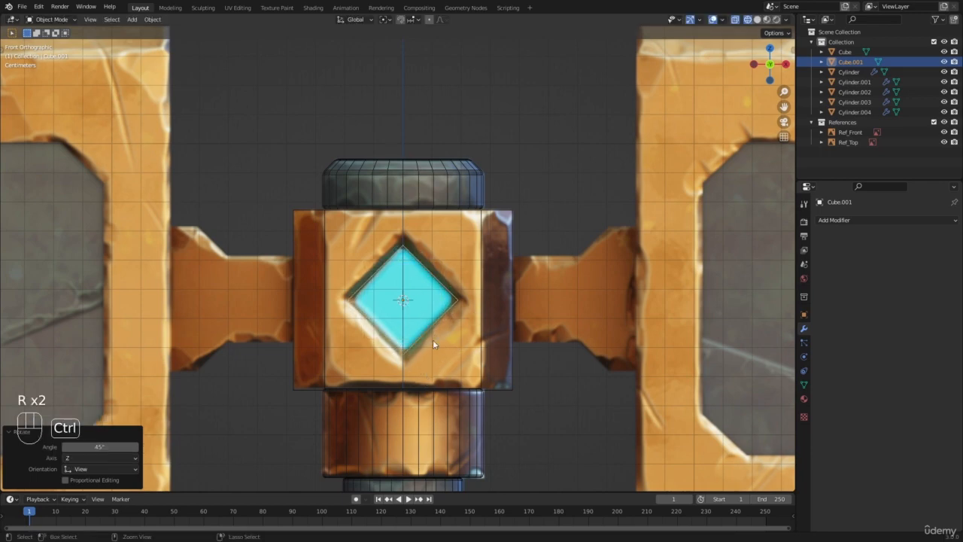
{"action": "scroll", "coordinate": [433, 339], "scroll_direction": "down", "scroll_amount": 5}
{"action": "scroll", "coordinate": [372, 277], "scroll_direction": "up", "scroll_amount": 9}
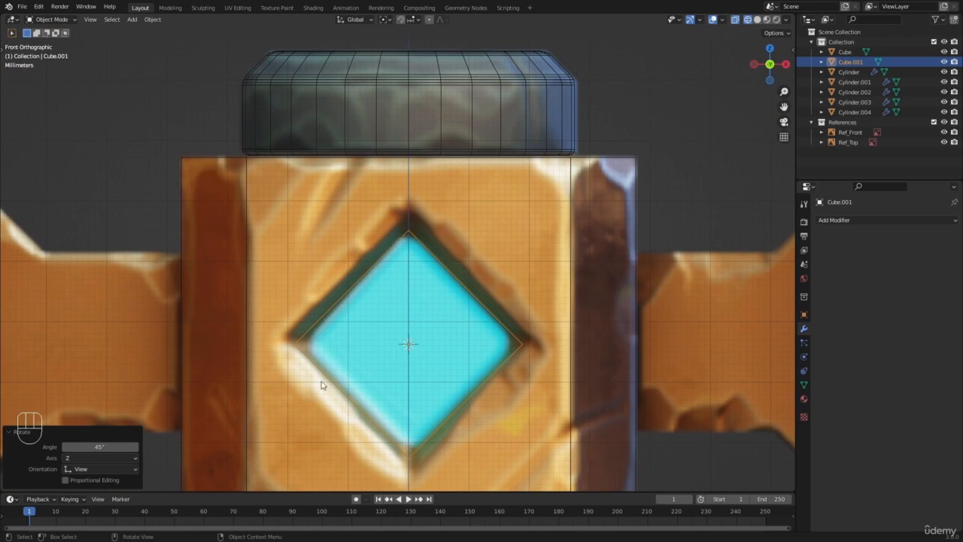
{"action": "scroll", "coordinate": [367, 250], "scroll_direction": "down", "scroll_amount": 4}
{"action": "middle_click_drag", "start_coordinate": [367, 250], "coordinate": [445, 310]}
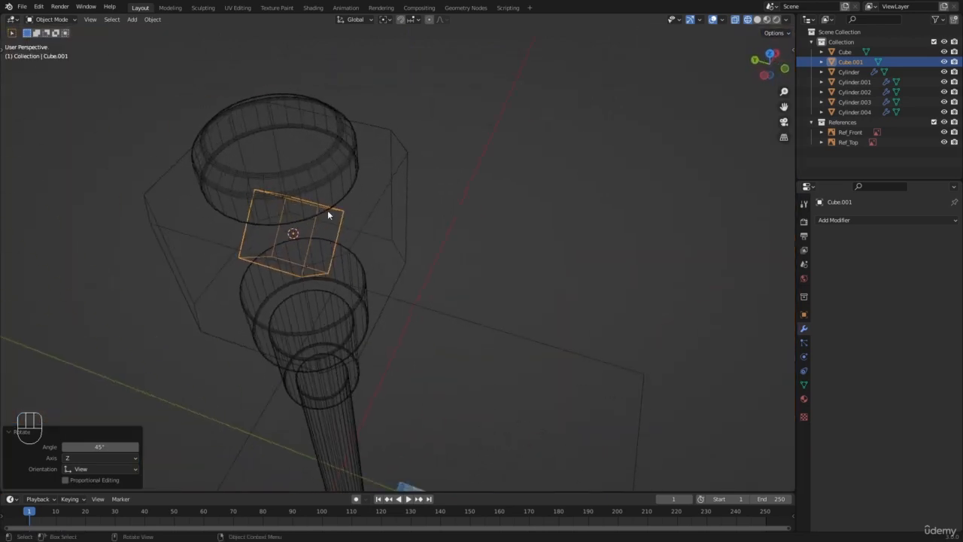
{"action": "key", "text": "KP_1"}
{"action": "scroll", "coordinate": [327, 216], "scroll_direction": "up", "scroll_amount": 2}
{"action": "key", "text": "ctrl+z"}
Rotate the small cube 45° in front view to match the diamond-shaped gem in the reference
{"action": "key", "text": "r"}
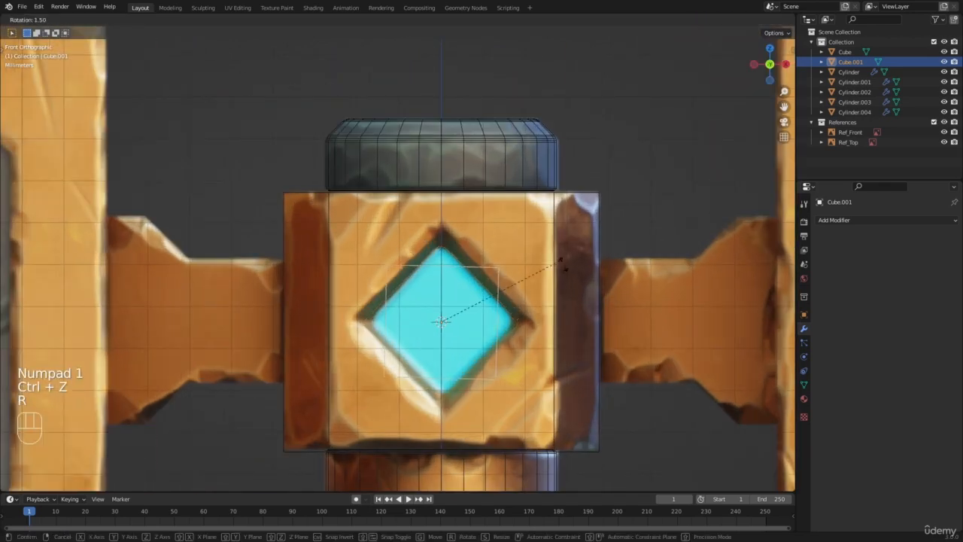
{"action": "key", "text": "ctrl"}
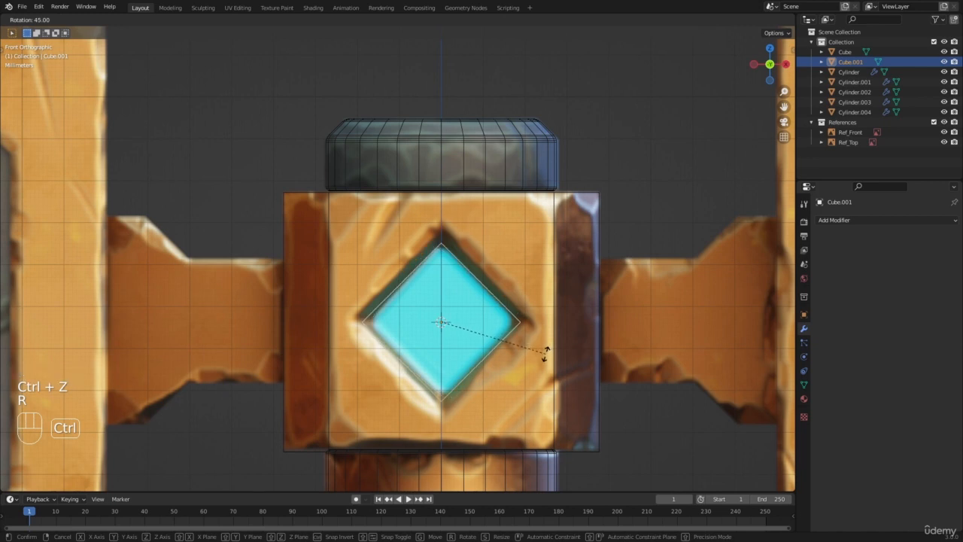
{"action": "left_click", "coordinate": [546, 354]}
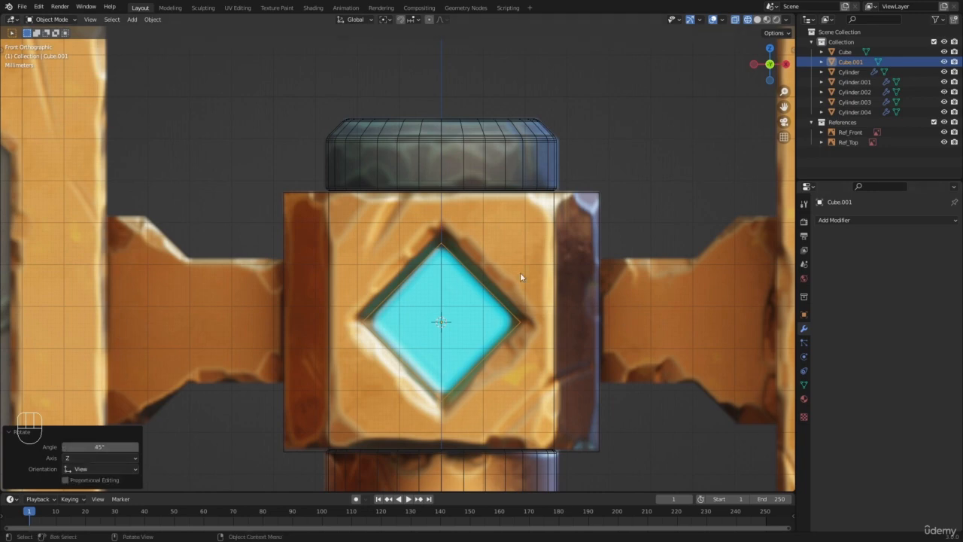
Return to solid shading and move the rotated cube about -0.046 m along Y so it protrudes from the block's front face
{"action": "mouse_move", "coordinate": [520, 273]}
{"action": "middle_mouse_down"}
{"action": "mouse_move", "coordinate": [462, 256]}
{"action": "mouse_move", "coordinate": [509, 278]}
{"action": "middle_mouse_up"}
{"action": "key", "text": "g"}
{"action": "key", "text": "y"}
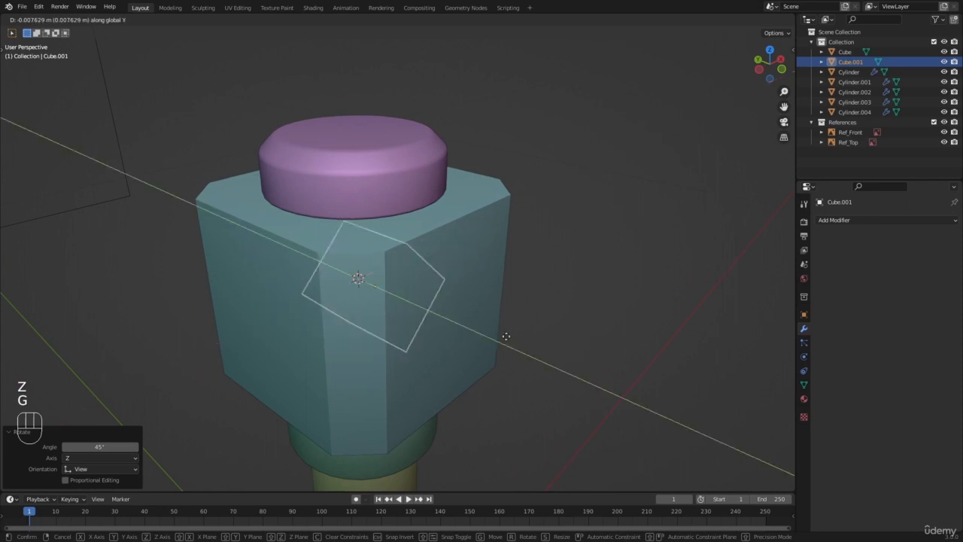
{"action": "left_click", "coordinate": [574, 407]}
{"action": "scroll", "coordinate": [447, 284], "scroll_direction": "down", "scroll_amount": 5}
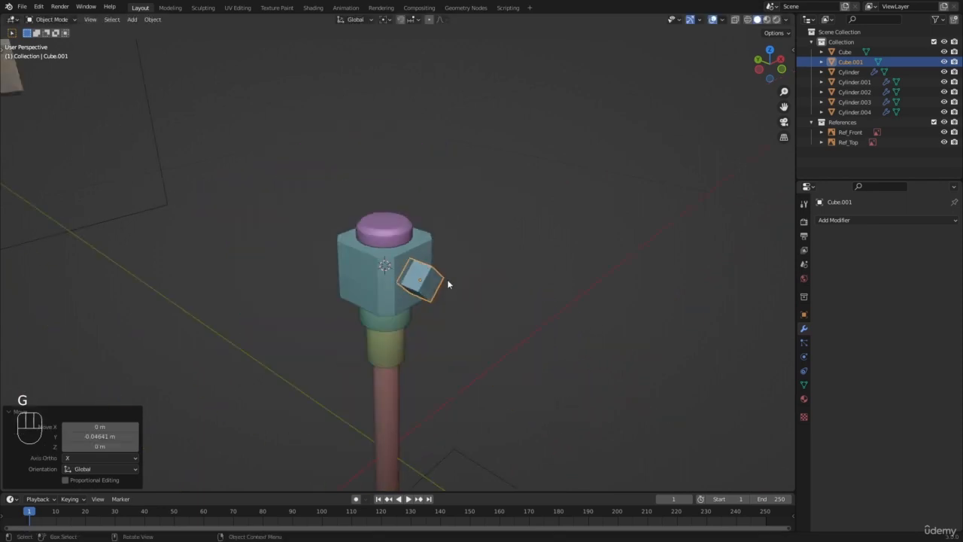
{"action": "scroll", "coordinate": [394, 322], "scroll_direction": "down", "scroll_amount": 4}
{"action": "scroll", "coordinate": [395, 324], "scroll_direction": "up", "scroll_amount": 1}
{"action": "middle_click_drag", "start_coordinate": [420, 341], "coordinate": [426, 294], "text": "shift"}
{"action": "scroll", "coordinate": [509, 292], "scroll_direction": "up", "scroll_amount": 2}
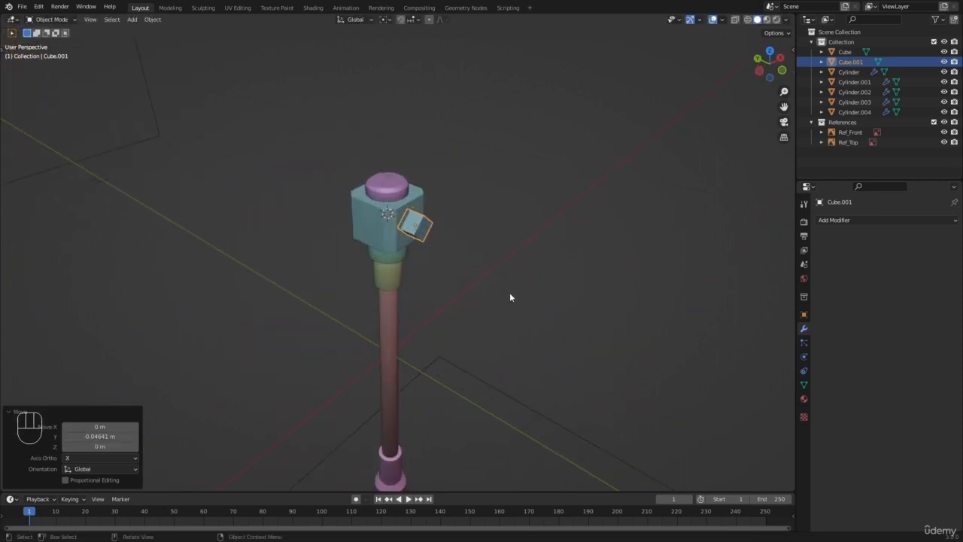
Add a Mirror modifier to the small rotated cube and set its mirror axis to Y only
{"action": "left_click", "coordinate": [509, 294]}
{"action": "left_click", "coordinate": [416, 224]}
{"action": "scroll", "coordinate": [432, 231], "scroll_direction": "up", "scroll_amount": 3}
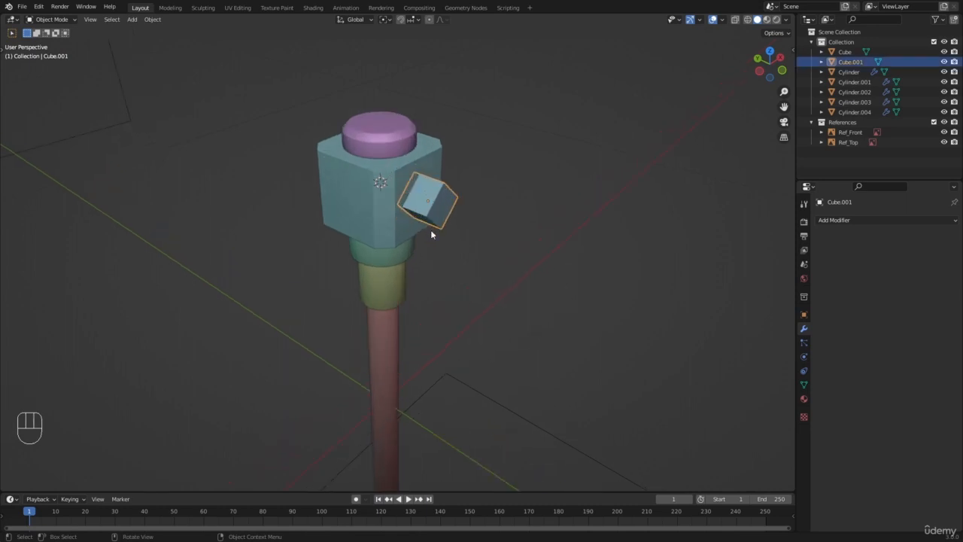
{"action": "scroll", "coordinate": [403, 258], "scroll_direction": "up", "scroll_amount": 1}
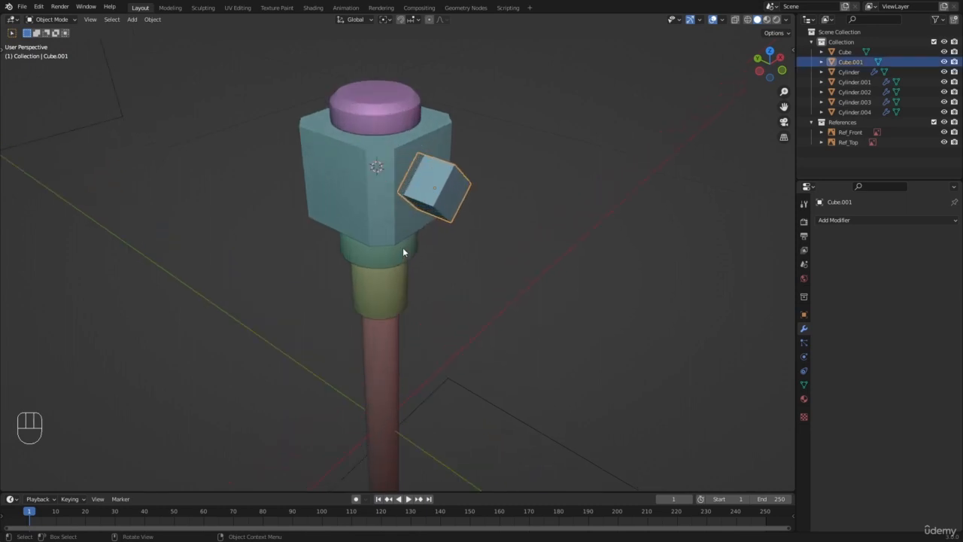
{"action": "left_click", "coordinate": [889, 220]}
{"action": "left_click", "coordinate": [761, 335]}
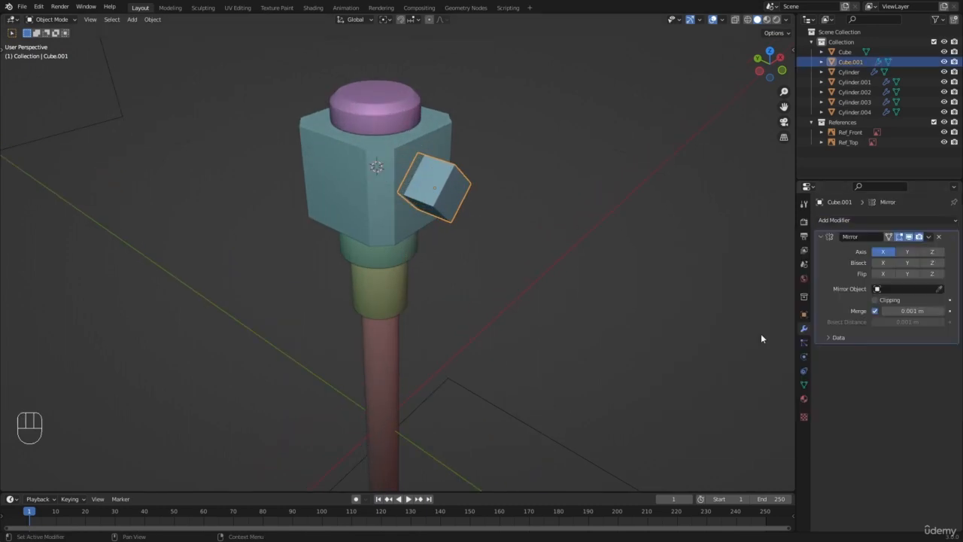
{"action": "scroll", "coordinate": [583, 233], "scroll_direction": "down", "scroll_amount": 5}
{"action": "middle_click_drag", "start_coordinate": [584, 233], "coordinate": [605, 236]}
{"action": "scroll", "coordinate": [605, 235], "scroll_direction": "up", "scroll_amount": 4}
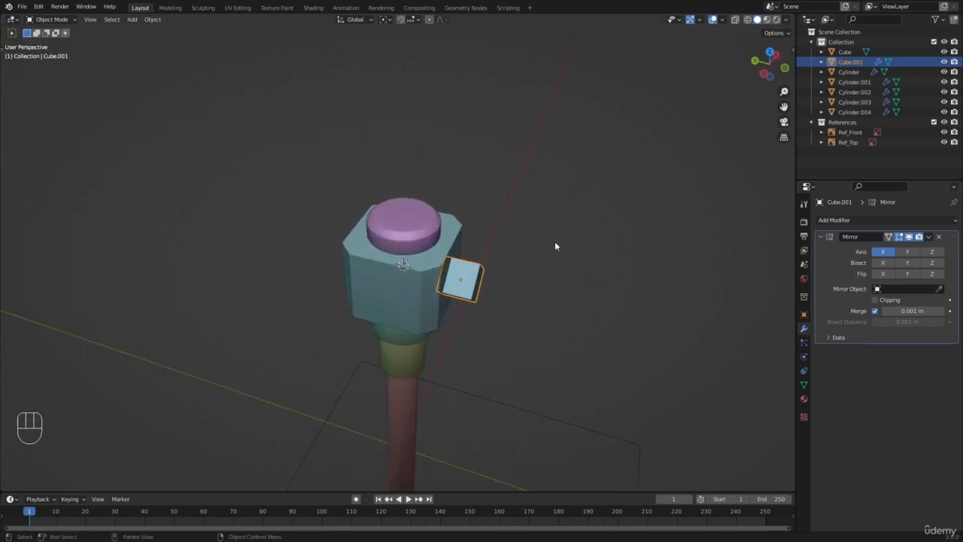
{"action": "scroll", "coordinate": [554, 243], "scroll_direction": "down", "scroll_amount": 5}
{"action": "scroll", "coordinate": [412, 271], "scroll_direction": "up", "scroll_amount": 2}
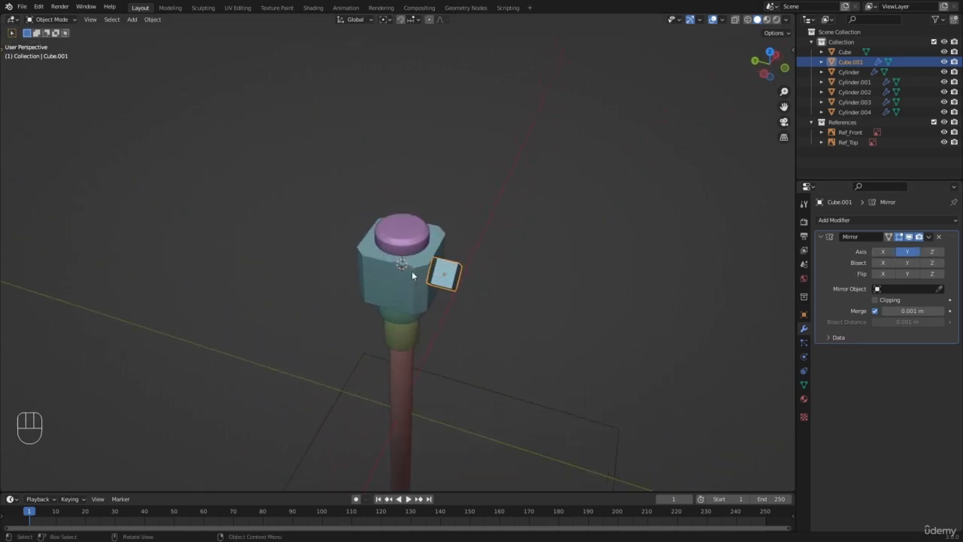
{"action": "scroll", "coordinate": [392, 228], "scroll_direction": "up", "scroll_amount": 5}
{"action": "scroll", "coordinate": [424, 221], "scroll_direction": "up", "scroll_amount": 2}
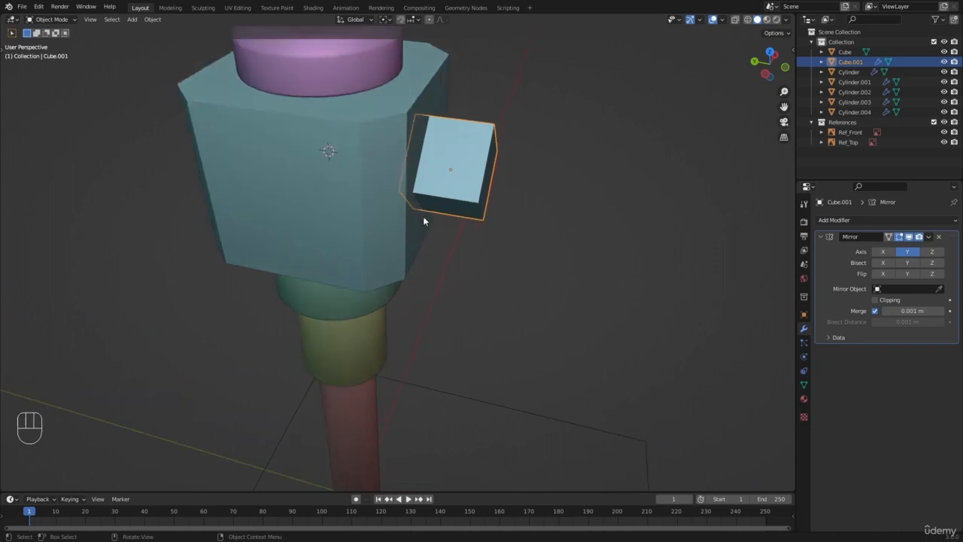
{"action": "scroll", "coordinate": [444, 174], "scroll_direction": "up", "scroll_amount": 1}
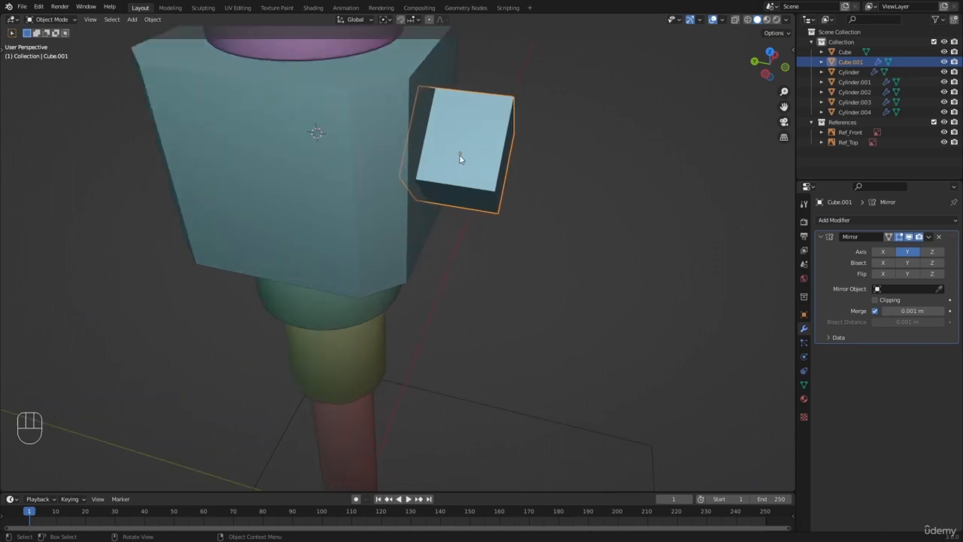
Apply the small cube's location so its mirrored copy lands on the opposite side of the centre block
{"action": "scroll", "coordinate": [460, 158], "scroll_direction": "down", "scroll_amount": 6}
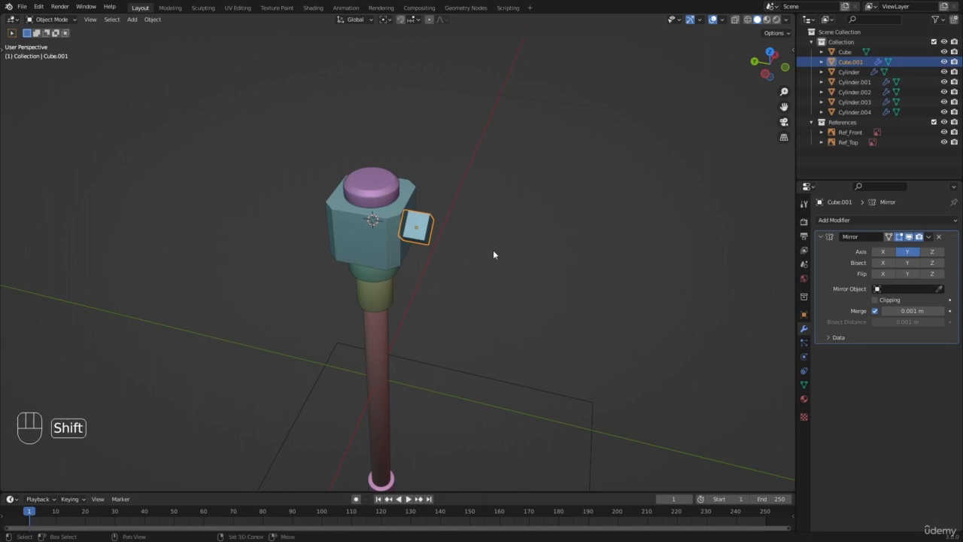
{"action": "middle_click_drag", "start_coordinate": [493, 251], "coordinate": [481, 179], "text": "shift"}
{"action": "scroll", "coordinate": [481, 180], "scroll_direction": "up", "scroll_amount": 1}
{"action": "left_click", "coordinate": [419, 134]}
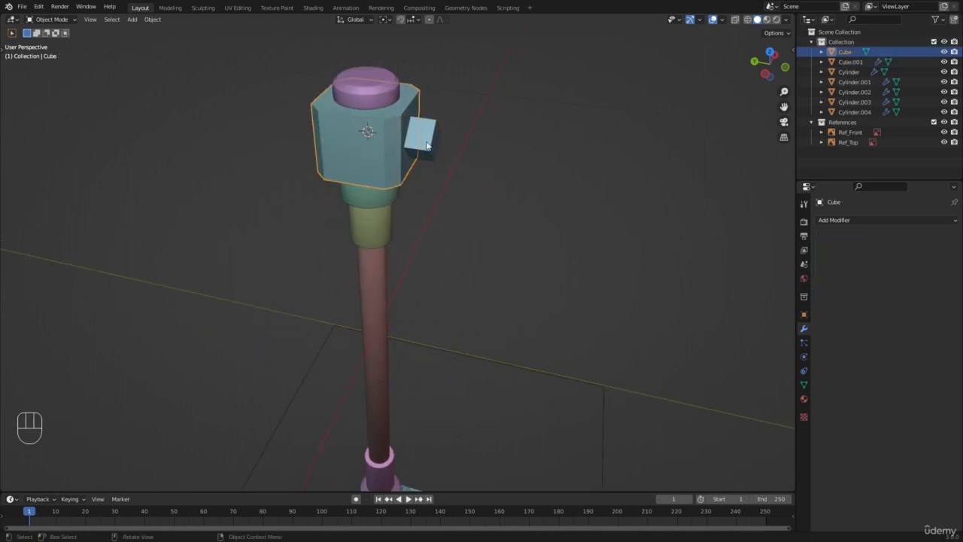
{"action": "left_click", "coordinate": [426, 142]}
{"action": "key", "text": "ctrl"}
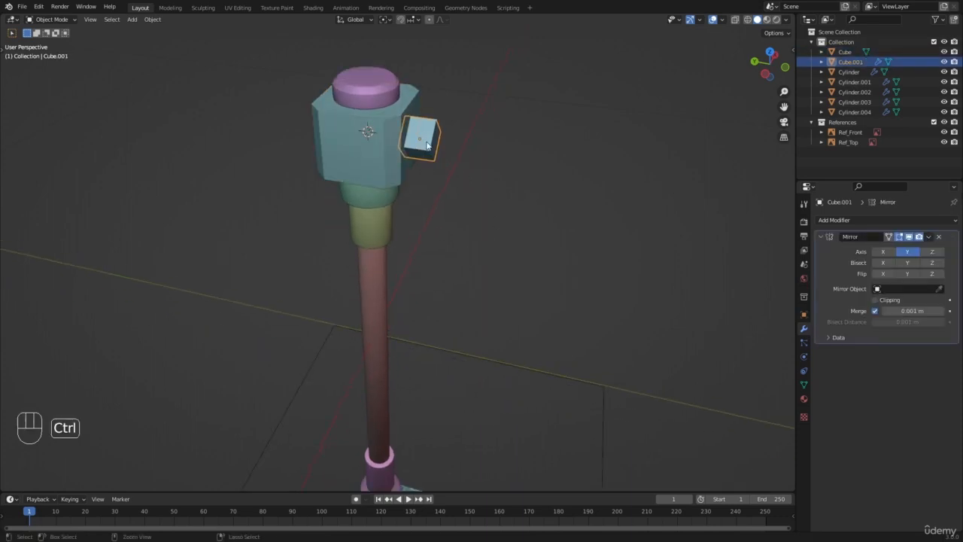
{"action": "key", "text": "ctrl+a"}
{"action": "left_click", "coordinate": [414, 122]}
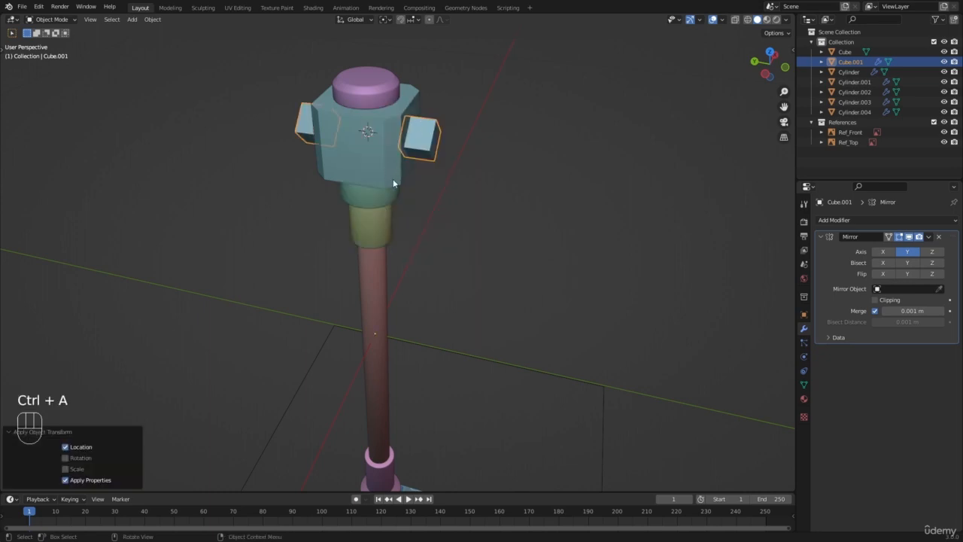
Examine the cube and its mirrored copy on both sides of the centre block, and deselect everything
{"action": "left_click", "coordinate": [463, 222]}
{"action": "left_click", "coordinate": [420, 155]}
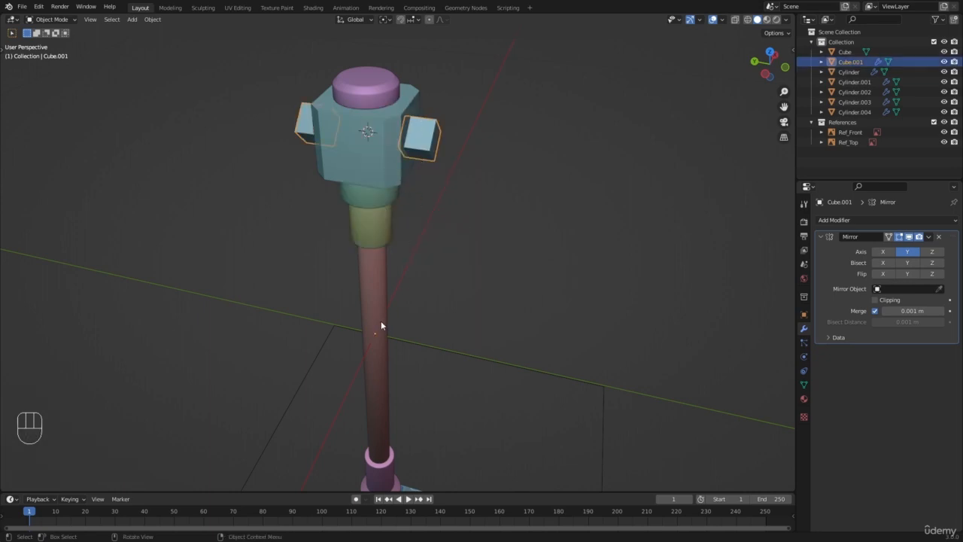
{"action": "left_click", "coordinate": [467, 301]}
{"action": "middle_click_drag", "start_coordinate": [424, 146], "coordinate": [496, 208], "text": "shift"}
{"action": "scroll", "coordinate": [436, 202], "scroll_direction": "up", "scroll_amount": 1}
{"action": "key", "text": "a"}
{"action": "key", "text": "a"}
{"action": "left_click", "coordinate": [436, 202]}
{"action": "scroll", "coordinate": [496, 207], "scroll_direction": "up", "scroll_amount": 1}
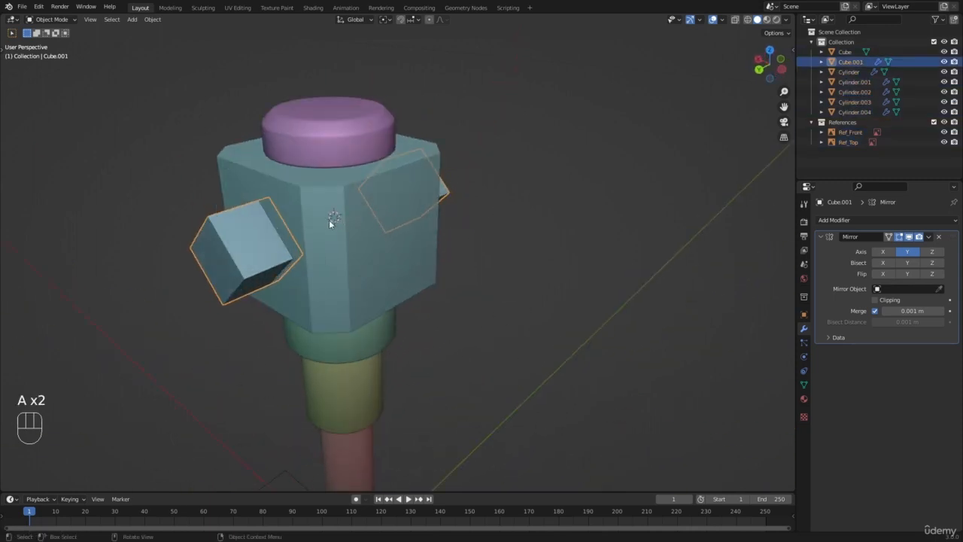
{"action": "middle_click_drag", "start_coordinate": [329, 221], "coordinate": [201, 235]}
{"action": "scroll", "coordinate": [444, 254], "scroll_direction": "down", "scroll_amount": 1}
{"action": "key", "text": "a"}
{"action": "key", "text": "a"}
{"action": "middle_click_drag", "start_coordinate": [445, 256], "coordinate": [377, 264]}
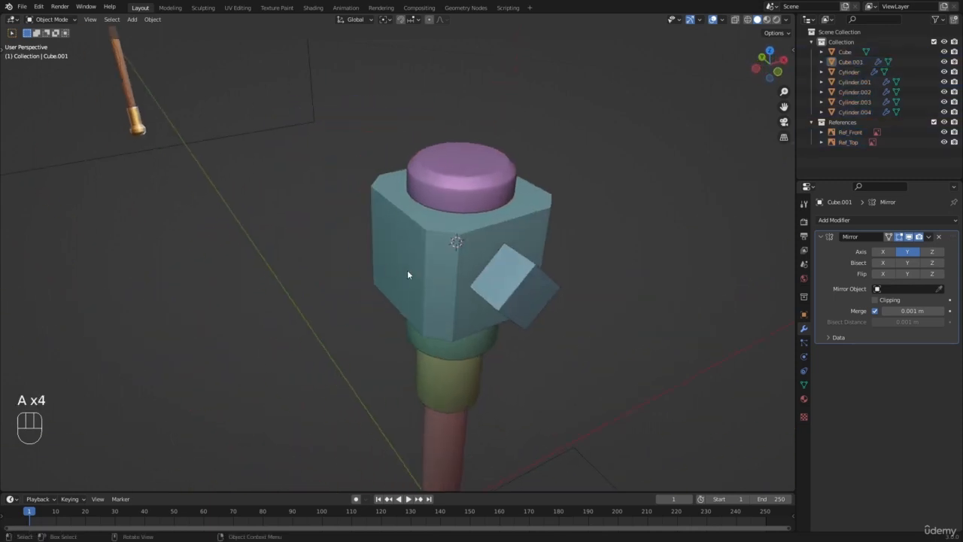
Add a Bevel modifier to the centre block and set it to 4 segments
{"action": "left_click", "coordinate": [407, 270]}
{"action": "middle_click_drag", "start_coordinate": [509, 273], "coordinate": [464, 262], "text": "shift"}
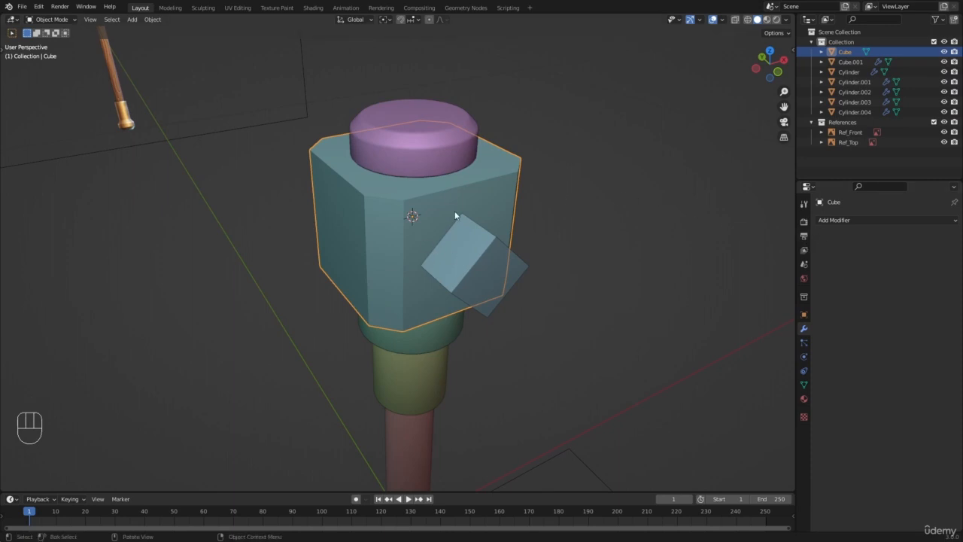
{"action": "left_click", "coordinate": [899, 221]}
{"action": "left_click", "coordinate": [748, 261]}
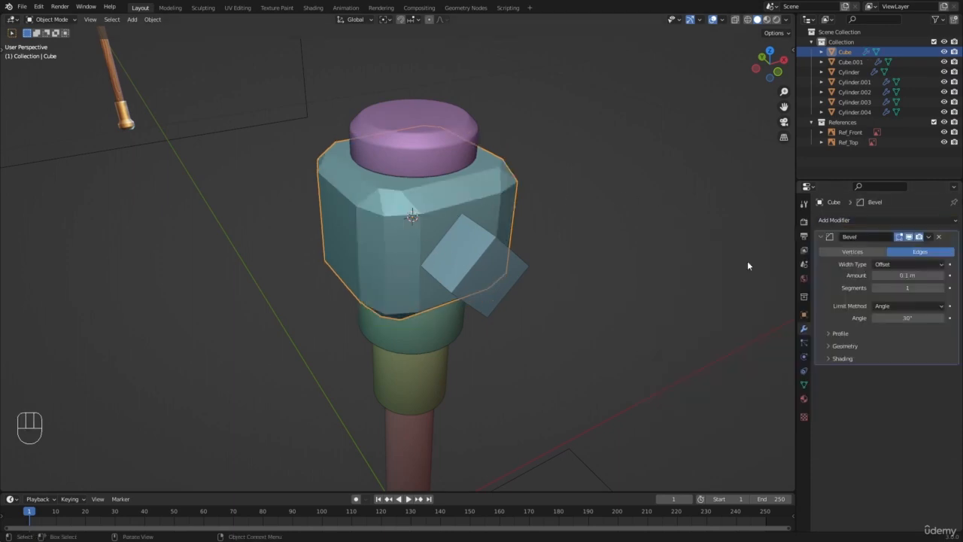
{"action": "left_click", "coordinate": [941, 287]}
{"action": "left_click", "coordinate": [941, 287]}
{"action": "left_click", "coordinate": [941, 287]}
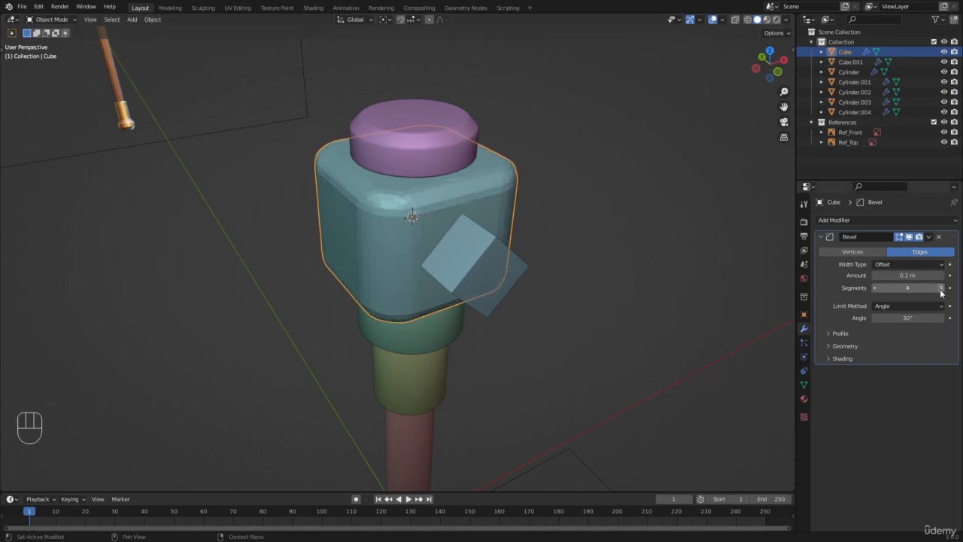
Set the centre block's bevel amount to 0.001 m and apply the block's scale
{"action": "left_click_drag", "start_coordinate": [887, 274], "coordinate": [858, 274], "text": "shift"}
{"action": "left_click", "coordinate": [909, 275]}
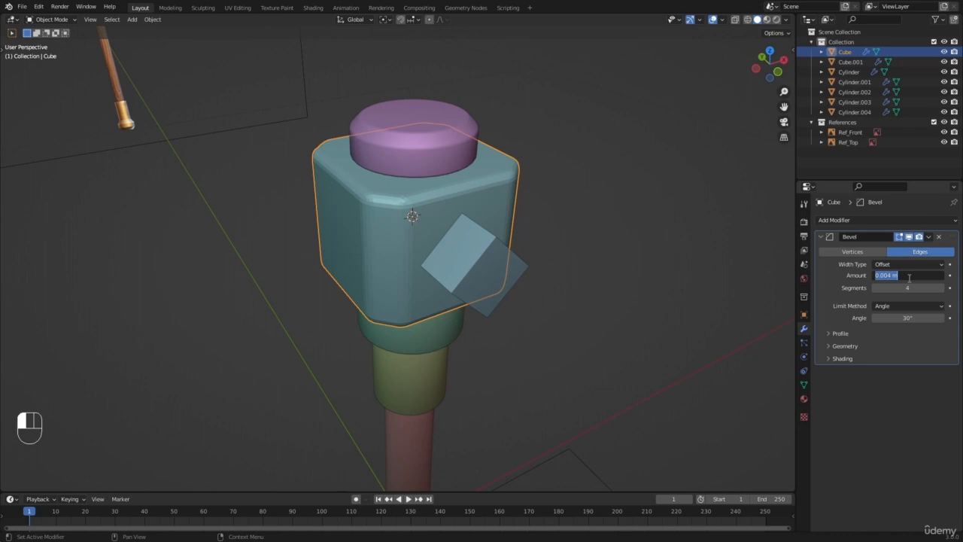
{"action": "type", "text": "0.001"}
{"action": "key", "text": "Return"}
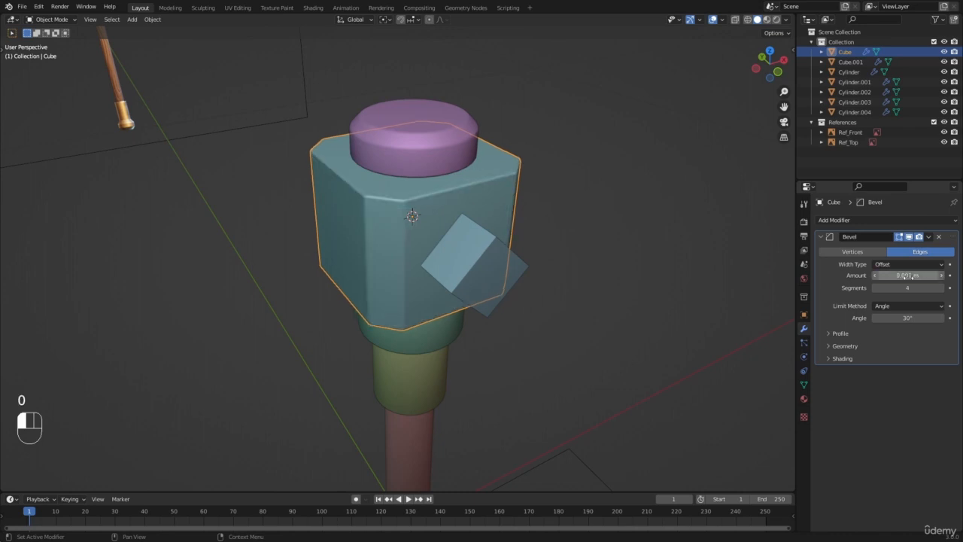
{"action": "key", "text": "ctrl+a"}
{"action": "left_click", "coordinate": [481, 193]}
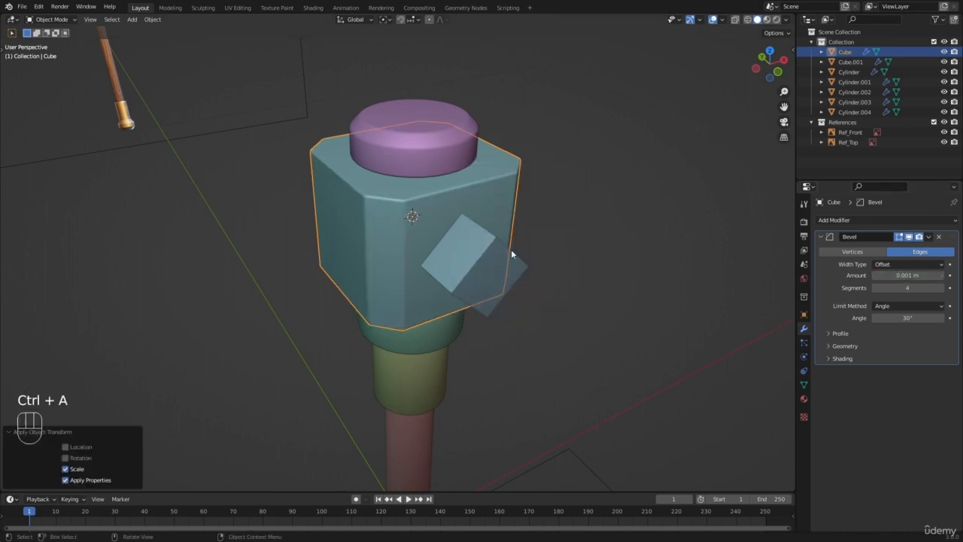
Add a Boolean Difference modifier above the centre block's Bevel, with the small cube as the cutting object
{"action": "right_click", "coordinate": [601, 188]}
{"action": "left_click", "coordinate": [601, 188]}
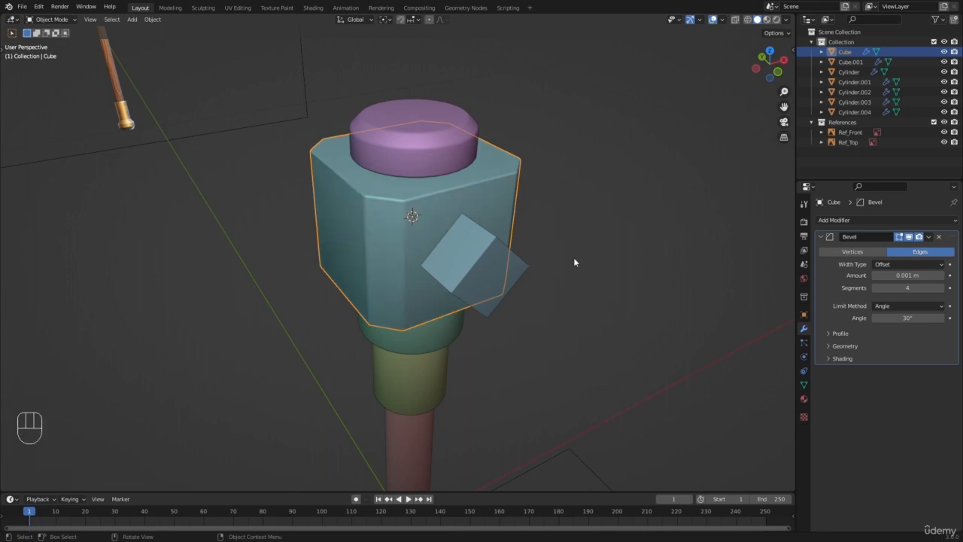
{"action": "left_click", "coordinate": [840, 219]}
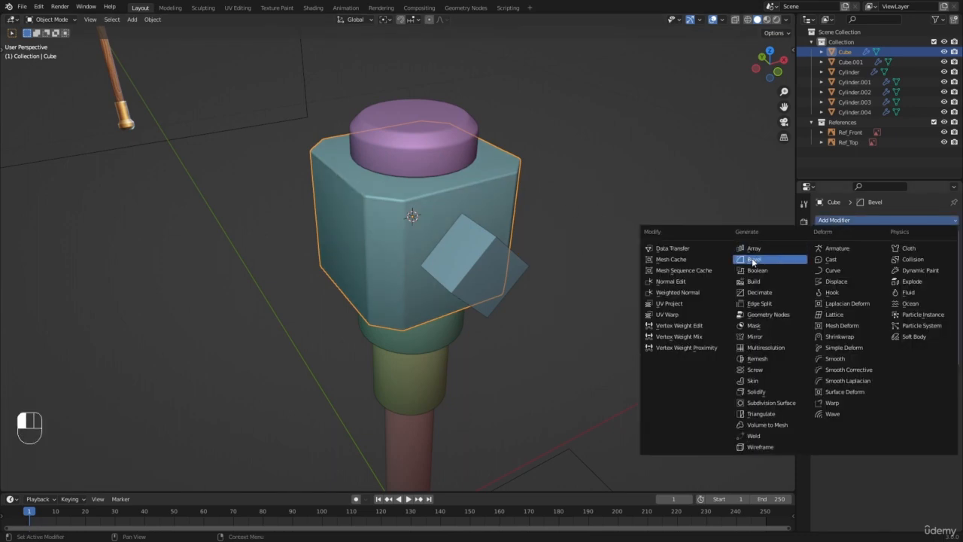
{"action": "left_click", "coordinate": [749, 270]}
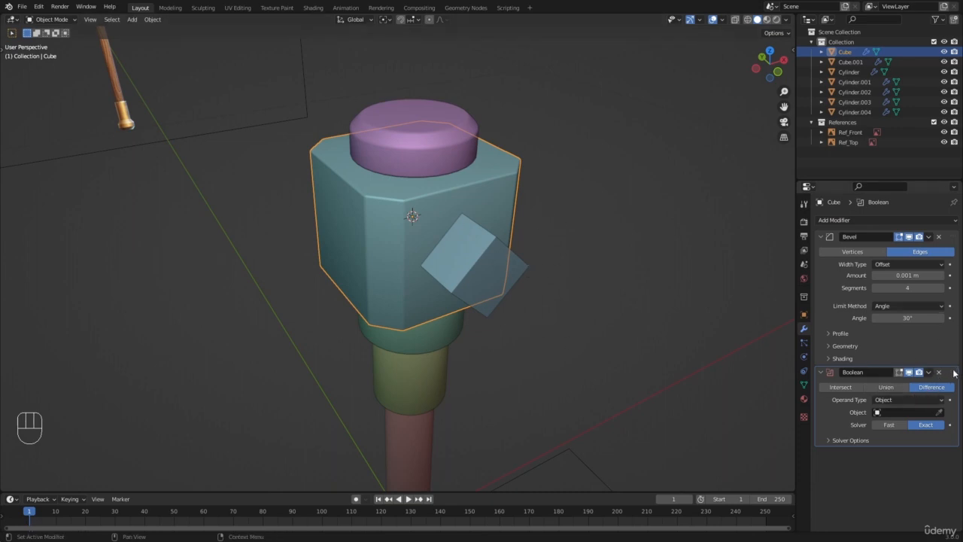
{"action": "left_click_drag", "start_coordinate": [955, 372], "coordinate": [955, 238]}
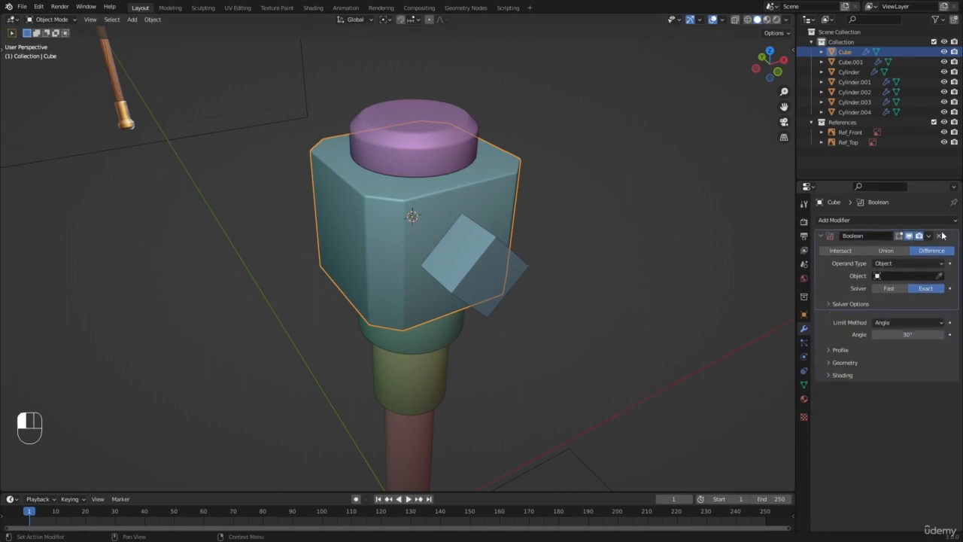
{"action": "left_click", "coordinate": [940, 277]}
{"action": "left_click", "coordinate": [450, 254]}
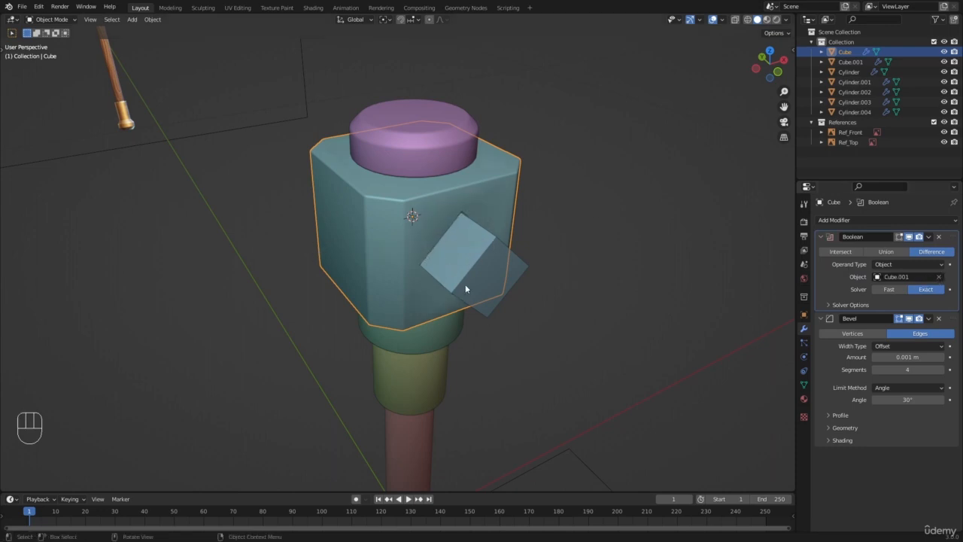
Hide the small cube temporarily to examine the diamond-shaped cuts in the centre block, and undo the hiding
{"action": "middle_click_drag", "start_coordinate": [441, 215], "coordinate": [503, 234]}
{"action": "left_click", "coordinate": [497, 243]}
{"action": "key", "text": "h"}
{"action": "middle_click_drag", "start_coordinate": [625, 241], "coordinate": [647, 242]}
{"action": "scroll", "coordinate": [414, 294], "scroll_direction": "up", "scroll_amount": 3}
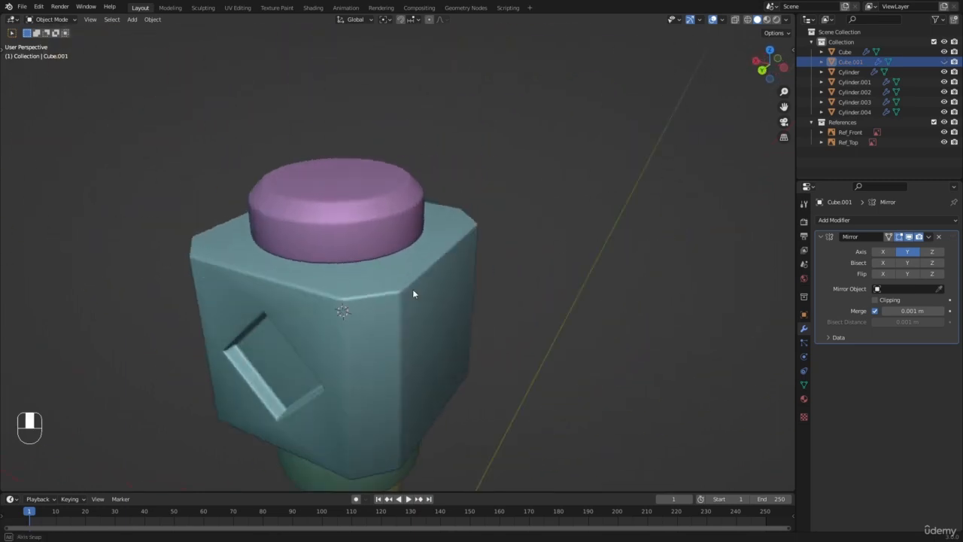
{"action": "middle_click_drag", "start_coordinate": [413, 293], "coordinate": [218, 283]}
{"action": "scroll", "coordinate": [385, 266], "scroll_direction": "down", "scroll_amount": 5}
{"action": "middle_click_drag", "start_coordinate": [390, 324], "coordinate": [372, 286], "text": "shift"}
{"action": "scroll", "coordinate": [372, 286], "scroll_direction": "up", "scroll_amount": 3}
{"action": "middle_click_drag", "start_coordinate": [463, 361], "coordinate": [397, 318]}
{"action": "key", "text": "ctrl+z"}
{"action": "middle_click_drag", "start_coordinate": [374, 278], "coordinate": [428, 297]}
{"action": "key", "text": "a"}
{"action": "key", "text": "a"}
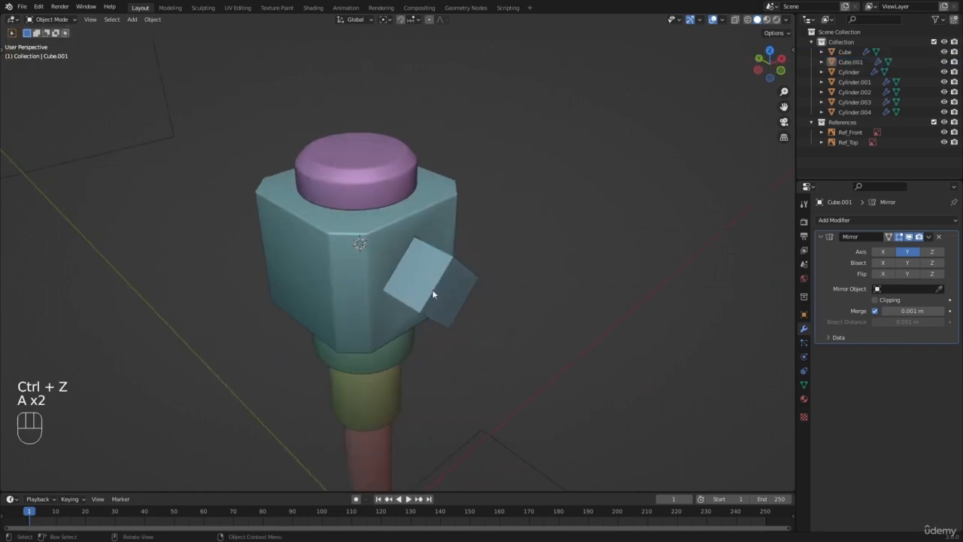
Apply the Boolean modifier on the centre block
{"action": "left_click", "coordinate": [355, 211]}
{"action": "scroll", "coordinate": [355, 211], "scroll_direction": "up", "scroll_amount": 2}
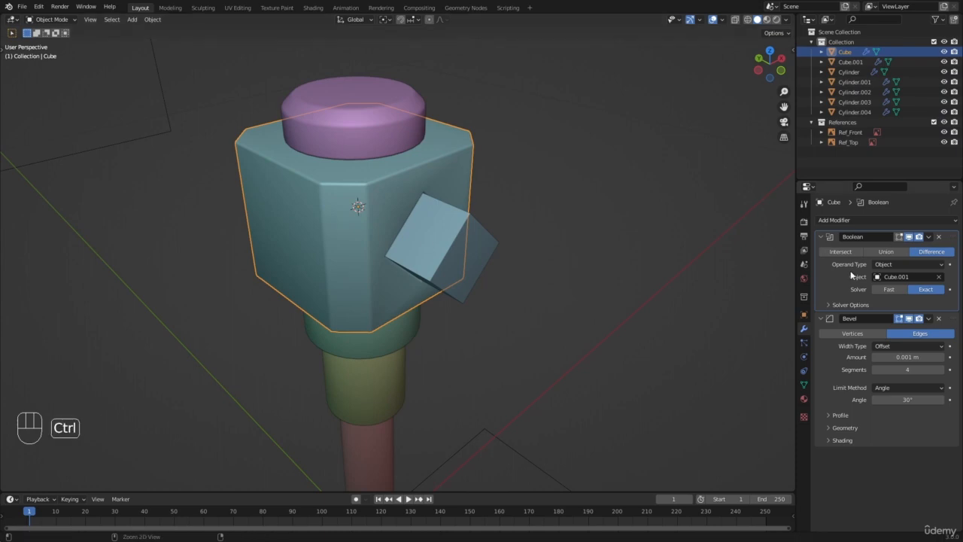
{"action": "left_click", "coordinate": [931, 237]}
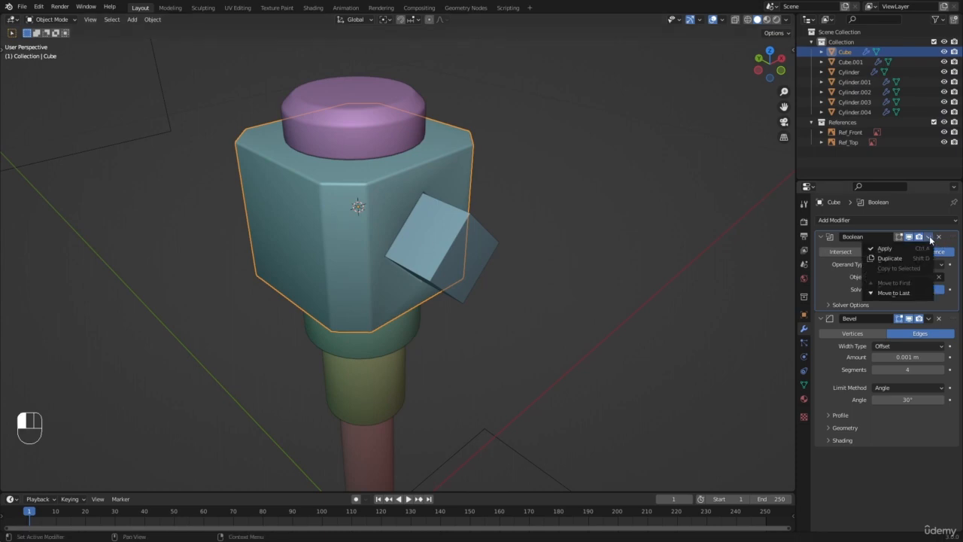
{"action": "left_click", "coordinate": [886, 248]}
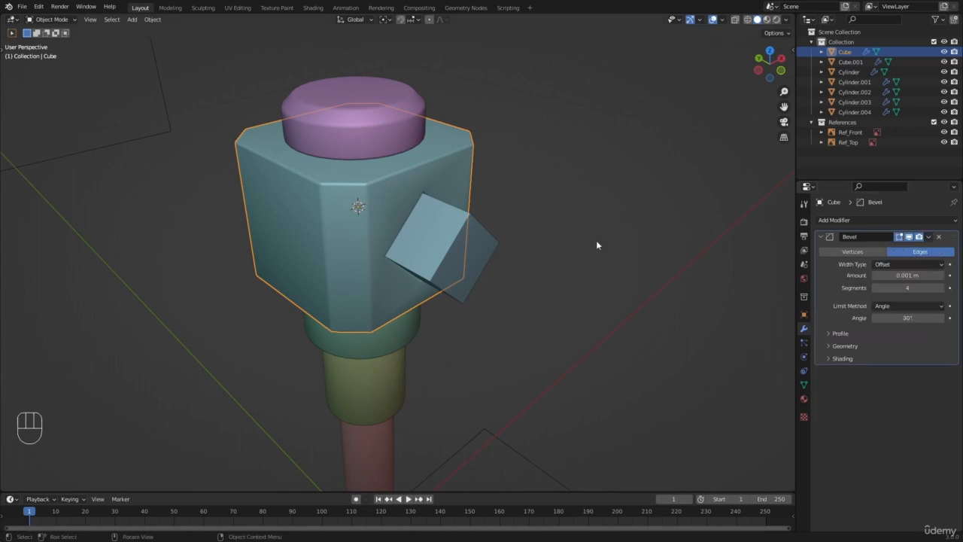
Delete the small cutter cube, leaving the diamond recesses in the centre block
{"action": "left_click", "coordinate": [425, 242]}
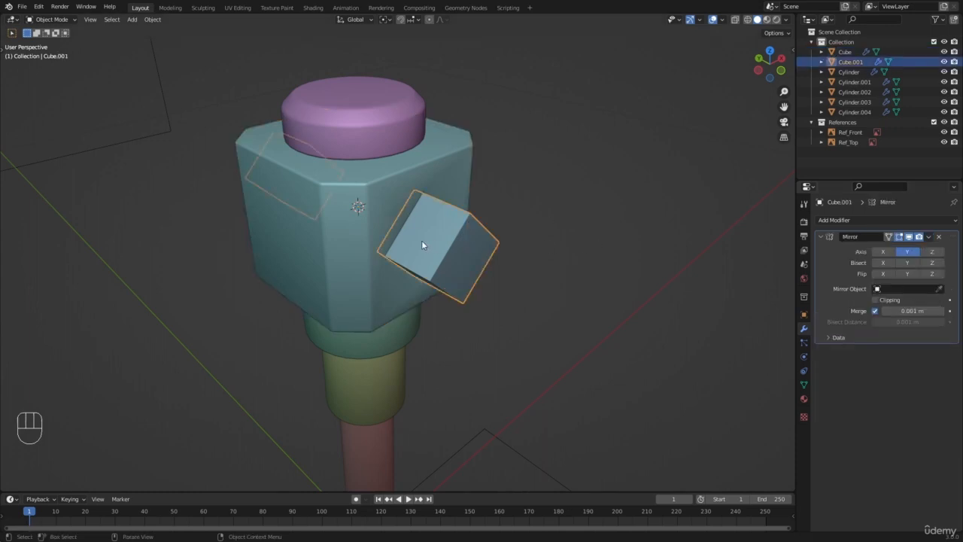
{"action": "key", "text": "x"}
{"action": "left_click", "coordinate": [420, 240]}
{"action": "key", "text": "a"}
{"action": "middle_click_drag", "start_coordinate": [420, 240], "coordinate": [344, 232]}
{"action": "key", "text": "a"}
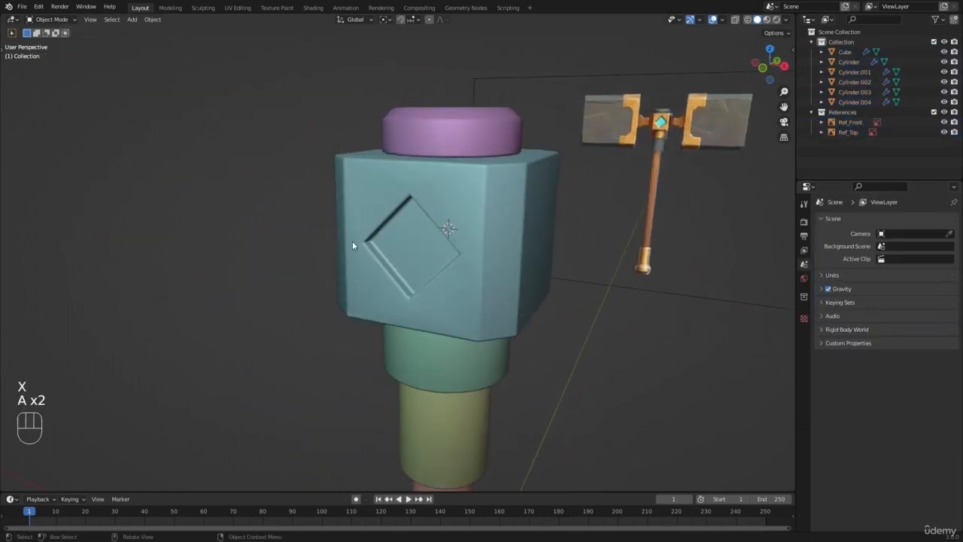
Examine the centre block's diamond recess and compare it with the reference hammer
{"action": "left_click", "coordinate": [384, 268]}
{"action": "mouse_move", "coordinate": [384, 268]}
{"action": "middle_mouse_down"}
{"action": "mouse_move", "coordinate": [414, 270]}
{"action": "mouse_move", "coordinate": [395, 263]}
{"action": "middle_mouse_up"}
{"action": "scroll", "coordinate": [395, 263], "scroll_direction": "down", "scroll_amount": 5}
{"action": "key", "text": "a"}
{"action": "key", "text": "a"}
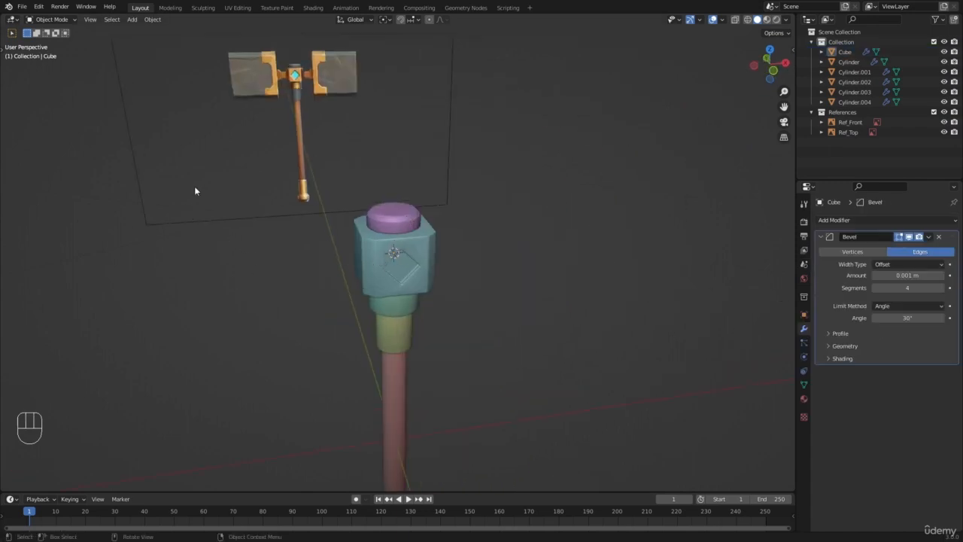
{"action": "scroll", "coordinate": [317, 166], "scroll_direction": "up", "scroll_amount": 4}
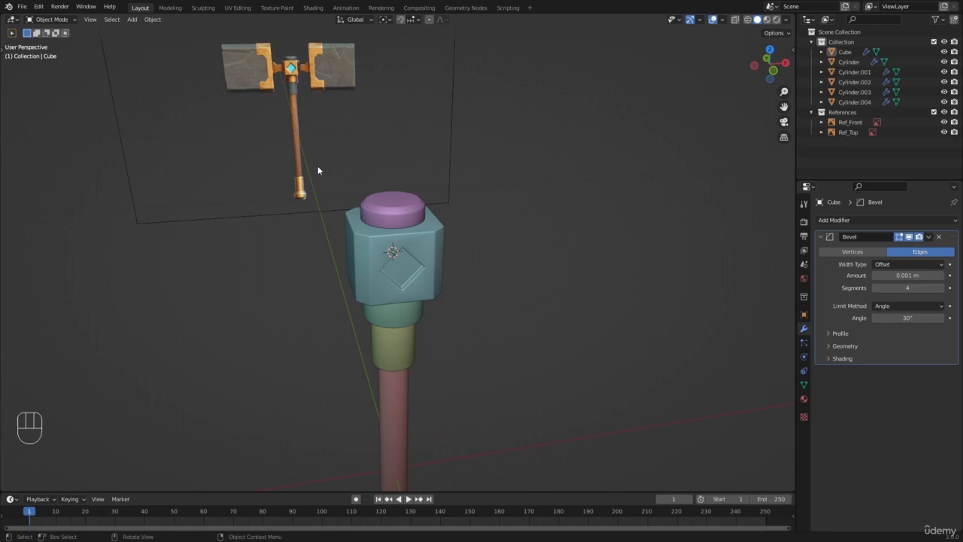
{"action": "left_click", "coordinate": [348, 223]}
{"action": "scroll", "coordinate": [352, 226], "scroll_direction": "up", "scroll_amount": 3}
{"action": "middle_click_drag", "start_coordinate": [356, 229], "coordinate": [400, 223]}
{"action": "left_click", "coordinate": [541, 270]}
Enable Harden Normals in the centre block's Bevel modifier and turn on Auto Smooth for its mesh
{"action": "left_click", "coordinate": [414, 228]}
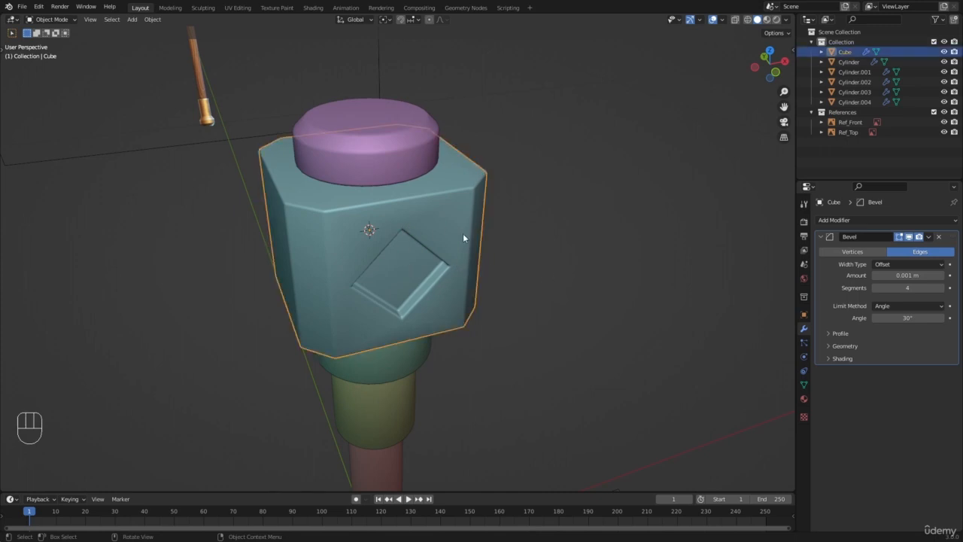
{"action": "scroll", "coordinate": [477, 242], "scroll_direction": "up", "scroll_amount": 2}
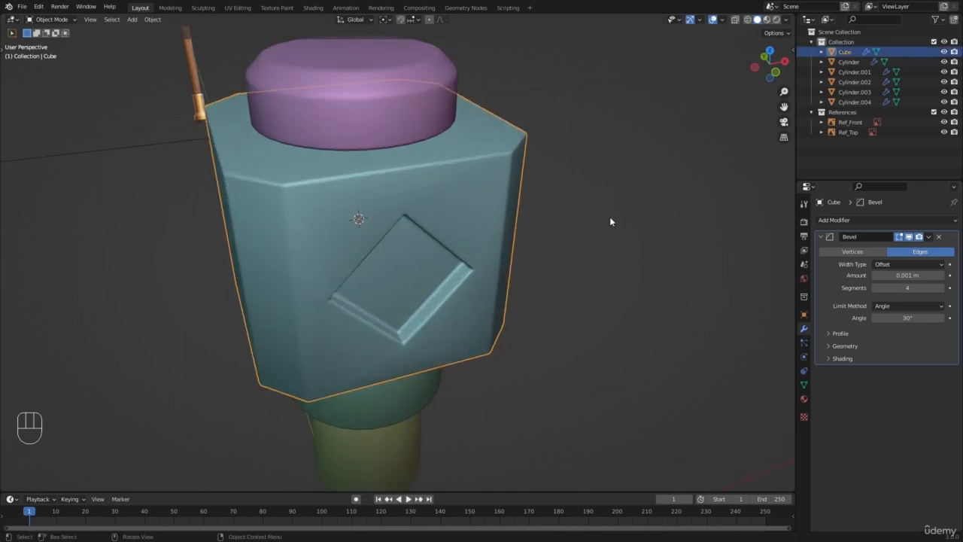
{"action": "middle_click_drag", "start_coordinate": [506, 239], "coordinate": [509, 233]}
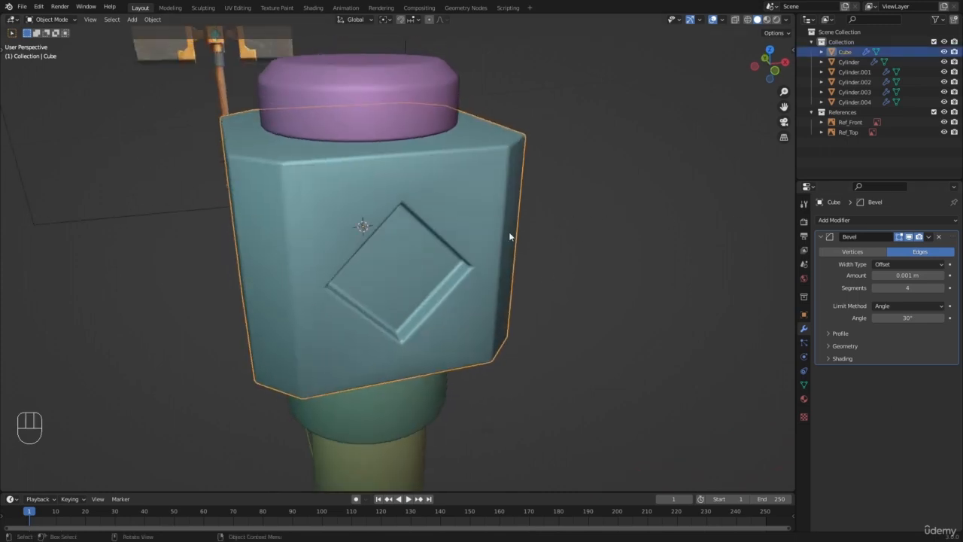
{"action": "left_click", "coordinate": [836, 359]}
{"action": "left_click", "coordinate": [876, 374]}
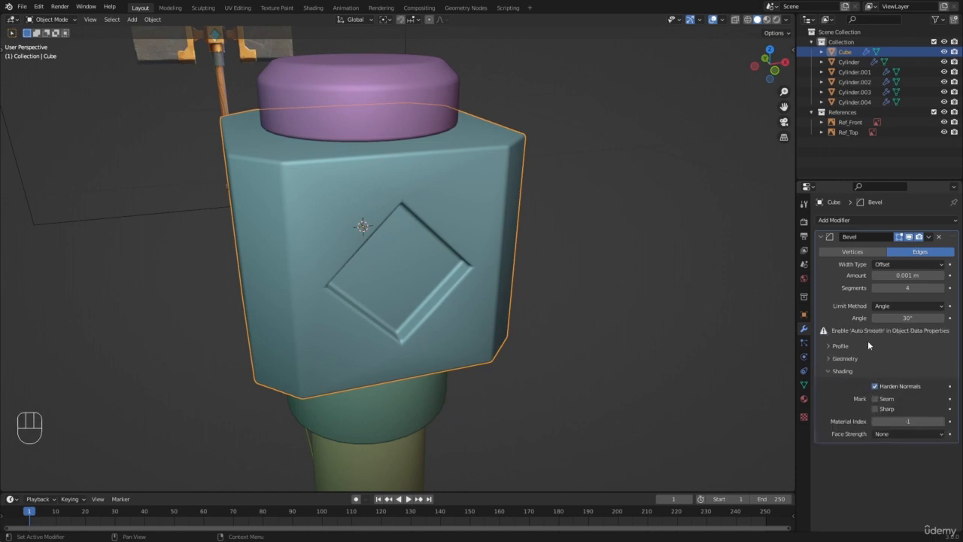
{"action": "left_click", "coordinate": [804, 384]}
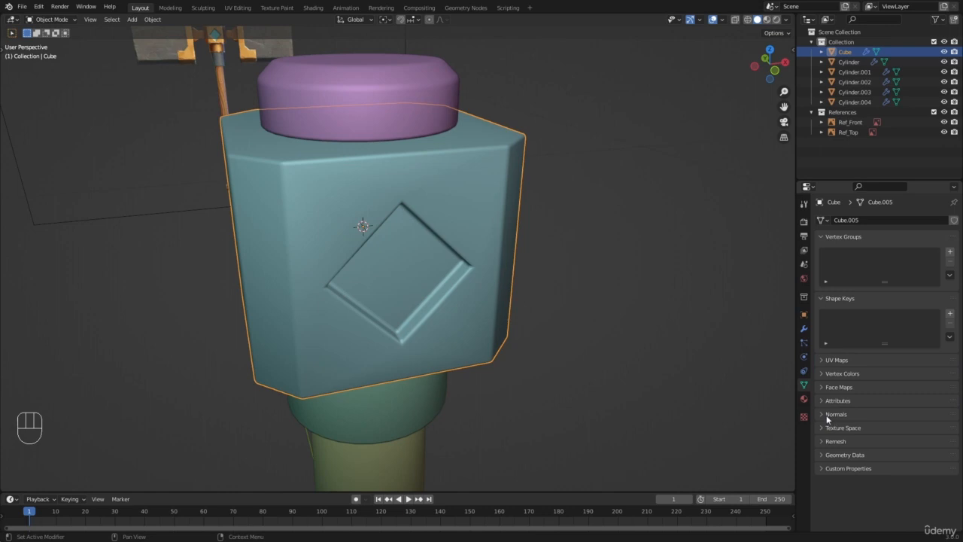
{"action": "left_click", "coordinate": [822, 414]}
{"action": "left_click", "coordinate": [876, 429]}
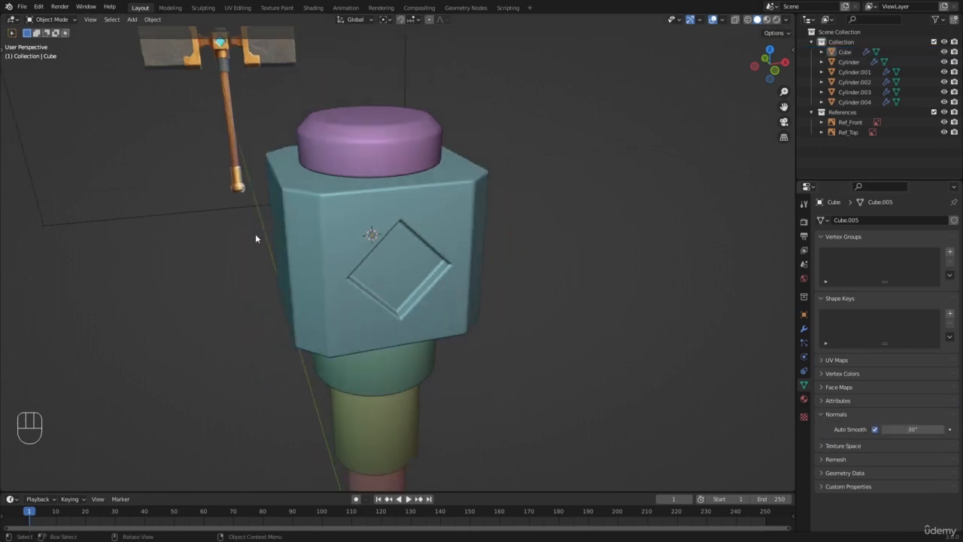
Examine the centre block's edge shading from several angles and review its Bevel modifier settings
{"action": "scroll", "coordinate": [343, 212], "scroll_direction": "up", "scroll_amount": 2}
{"action": "key", "text": "a"}
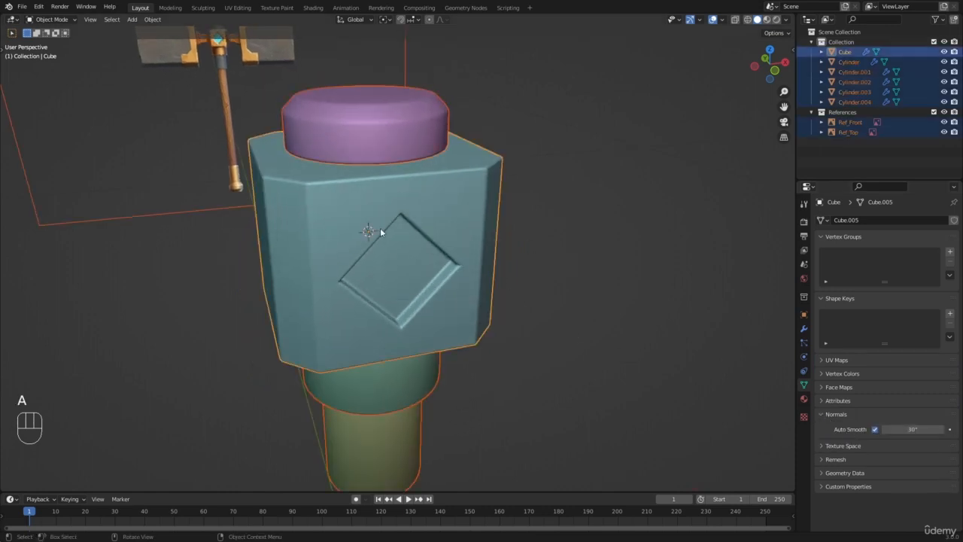
{"action": "key", "text": "a"}
{"action": "middle_click_drag", "start_coordinate": [380, 227], "coordinate": [400, 243]}
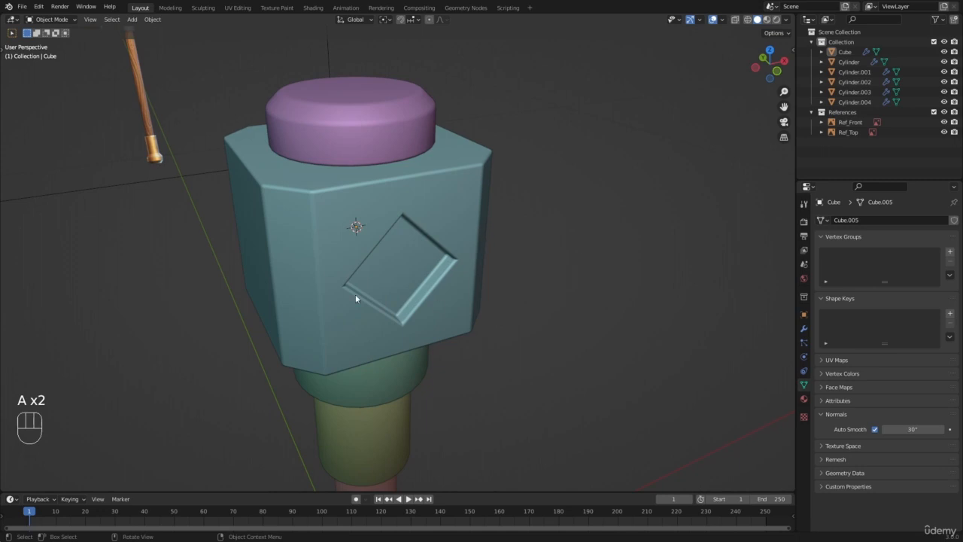
{"action": "left_click", "coordinate": [441, 202]}
{"action": "scroll", "coordinate": [470, 214], "scroll_direction": "down", "scroll_amount": 5}
{"action": "left_click", "coordinate": [502, 227]}
{"action": "scroll", "coordinate": [475, 236], "scroll_direction": "up", "scroll_amount": 3}
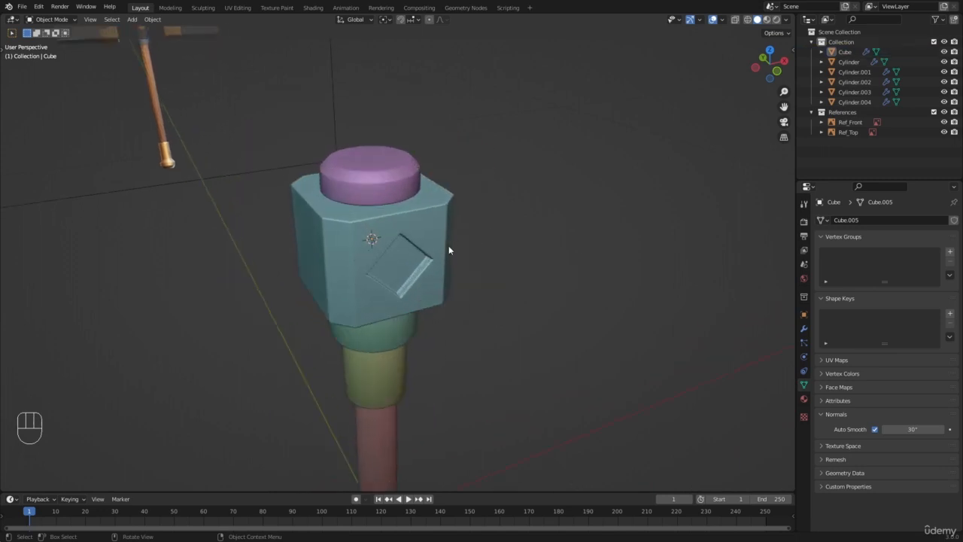
{"action": "key", "text": "a"}
{"action": "key", "text": "a"}
{"action": "middle_click_drag", "start_coordinate": [376, 243], "coordinate": [399, 242]}
{"action": "scroll", "coordinate": [400, 243], "scroll_direction": "up", "scroll_amount": 2}
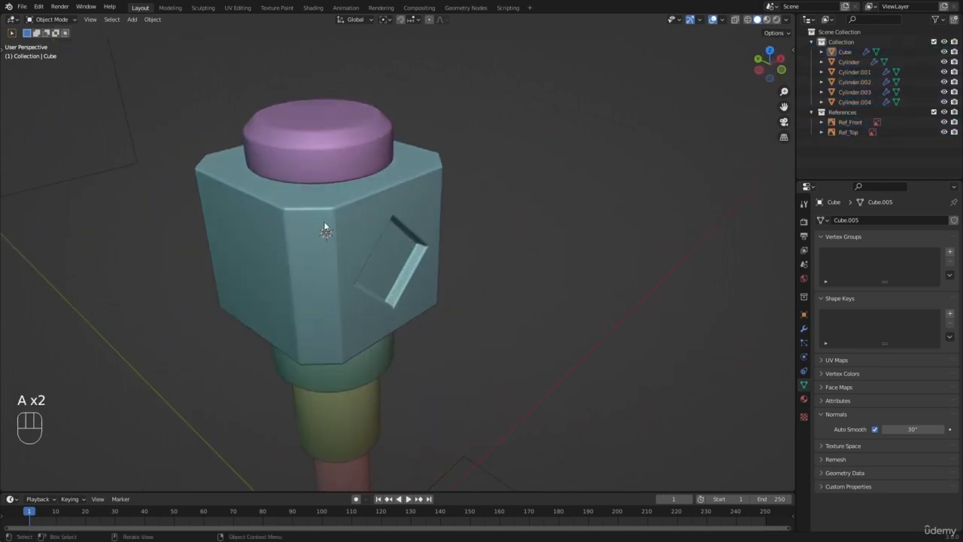
{"action": "left_click", "coordinate": [804, 328]}
{"action": "left_click", "coordinate": [279, 205]}
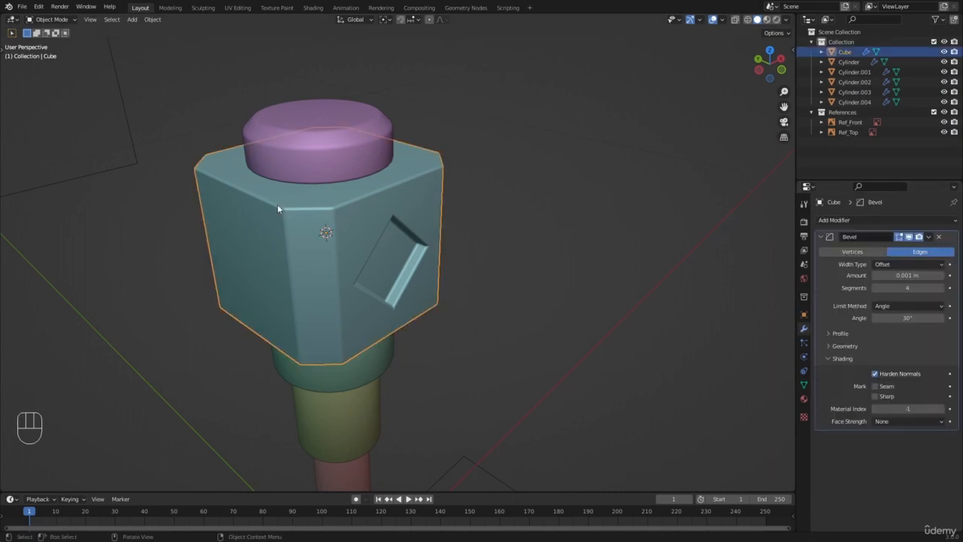
Deselect everything and examine the side connectors of the reference hammer in the front view
{"action": "key", "text": "KP_1"}
{"action": "key", "text": "a"}
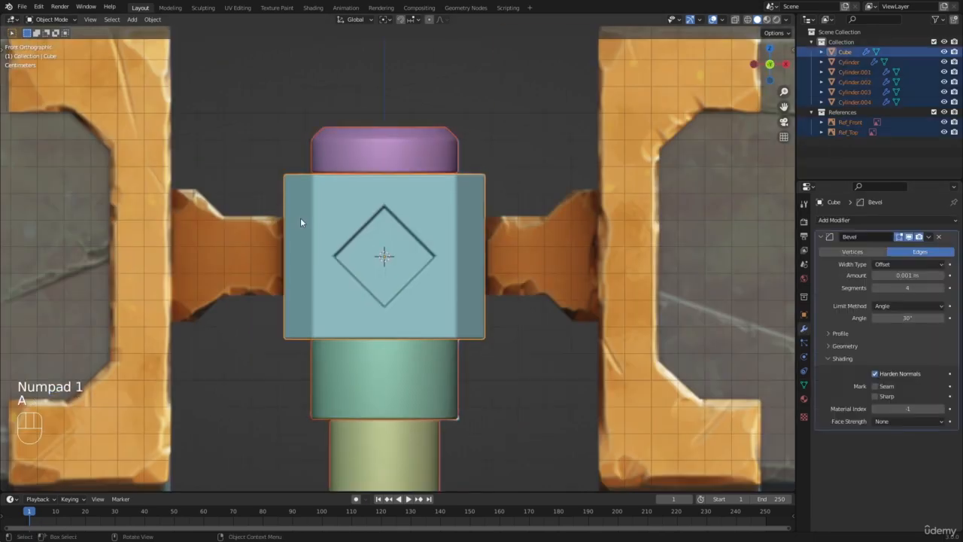
{"action": "key", "text": "a"}
{"action": "scroll", "coordinate": [301, 217], "scroll_direction": "down", "scroll_amount": 3}
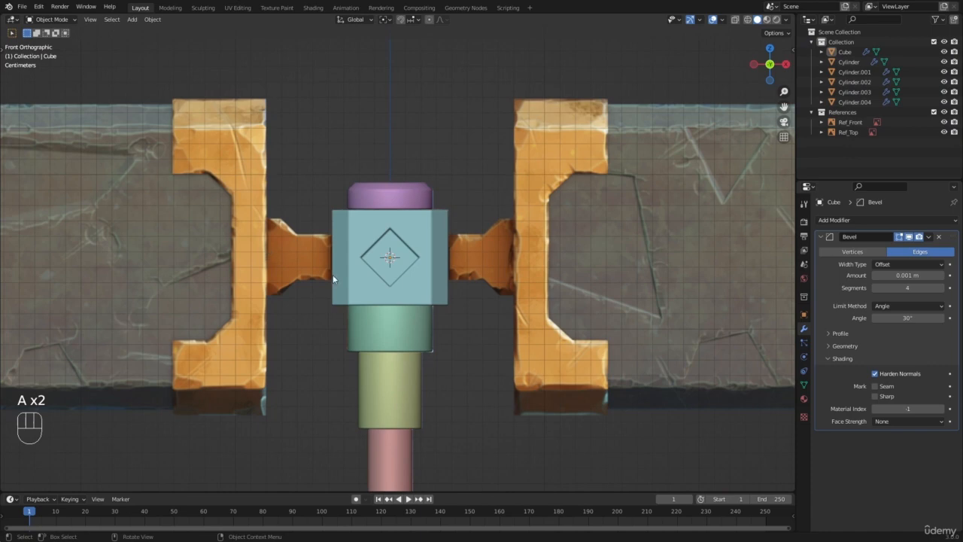
{"action": "scroll", "coordinate": [334, 280], "scroll_direction": "down", "scroll_amount": 4}
{"action": "scroll", "coordinate": [292, 258], "scroll_direction": "up", "scroll_amount": 4}
{"action": "scroll", "coordinate": [445, 269], "scroll_direction": "down", "scroll_amount": 7}
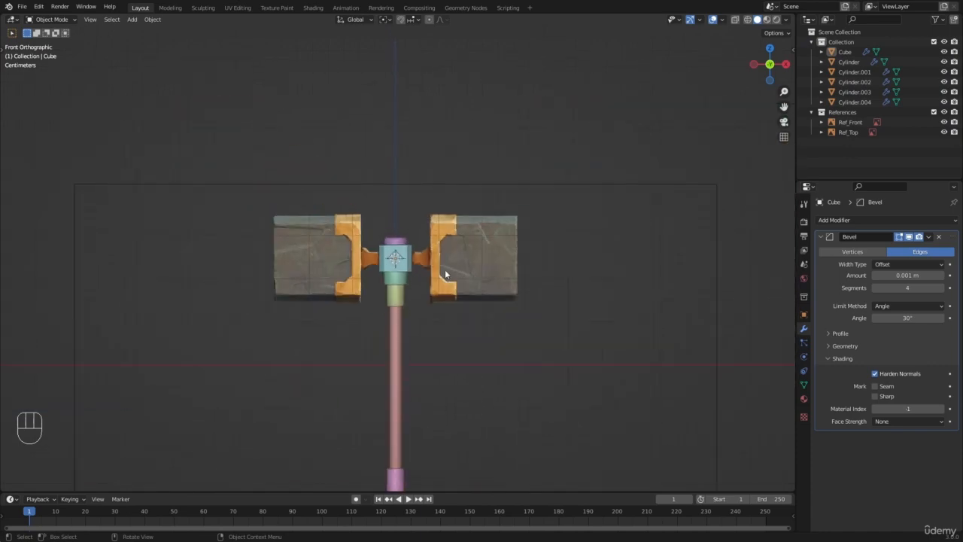
{"action": "scroll", "coordinate": [322, 274], "scroll_direction": "up", "scroll_amount": 1}
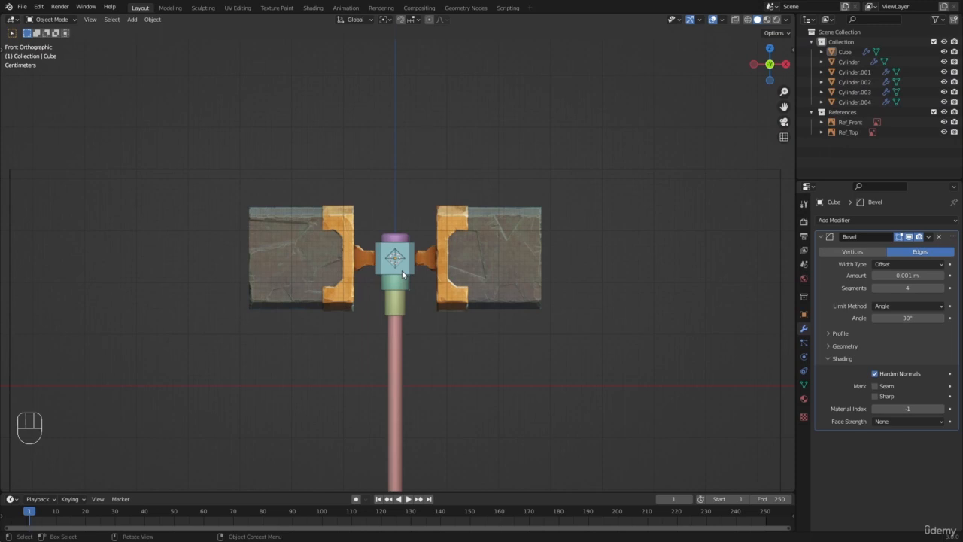
Add a cube at the centre of the block and scale it down to roughly the connector arm's thickness
{"action": "key", "text": "shift+a"}
{"action": "mouse_move", "coordinate": [429, 226]}
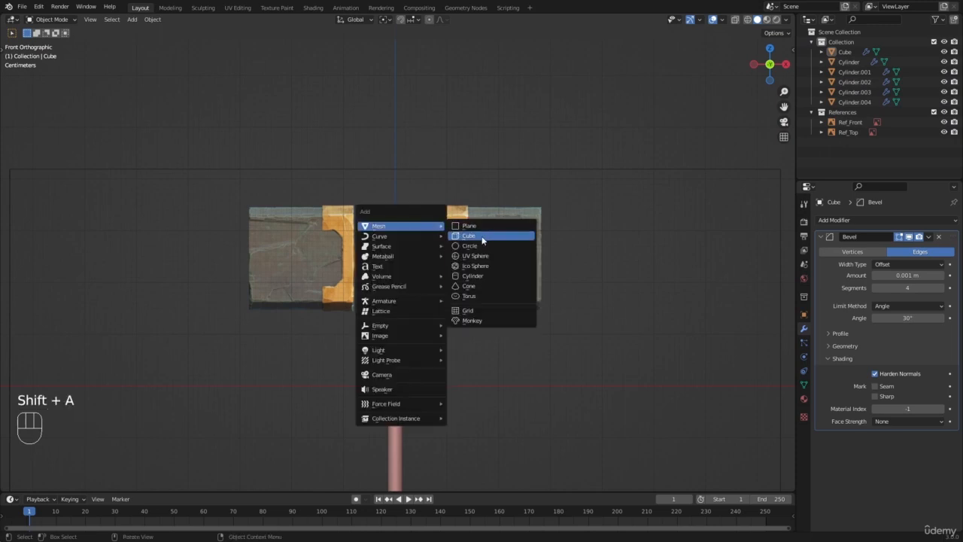
{"action": "left_click", "coordinate": [487, 241]}
{"action": "key", "text": "s"}
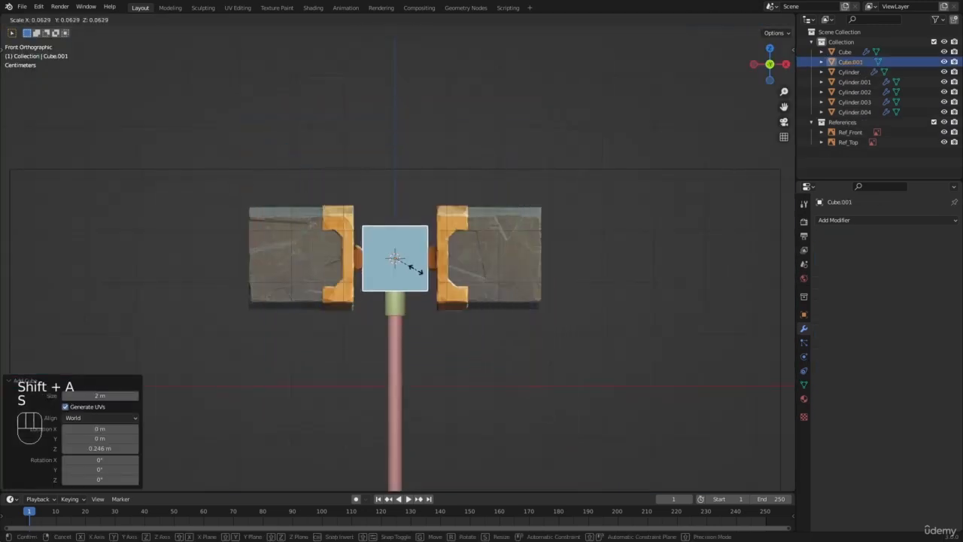
{"action": "left_click", "coordinate": [496, 273]}
{"action": "scroll", "coordinate": [496, 274], "scroll_direction": "up", "scroll_amount": 5}
{"action": "key", "text": "s"}
{"action": "left_click", "coordinate": [441, 288]}
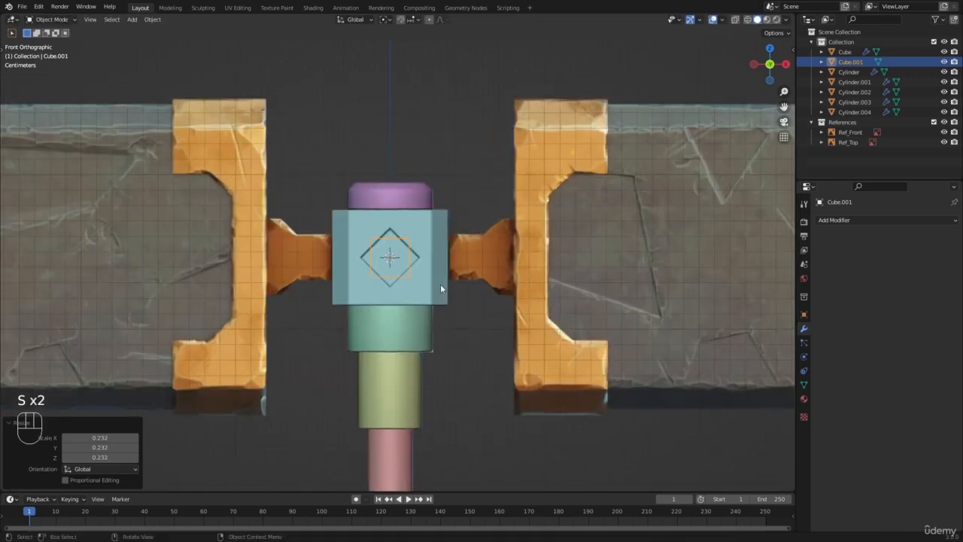
{"action": "key", "text": "s"}
{"action": "left_click", "coordinate": [446, 289]}
Move the new cube about -0.051 m along X onto the reference connector beside the centre block
{"action": "key", "text": "g"}
{"action": "key", "text": "x"}
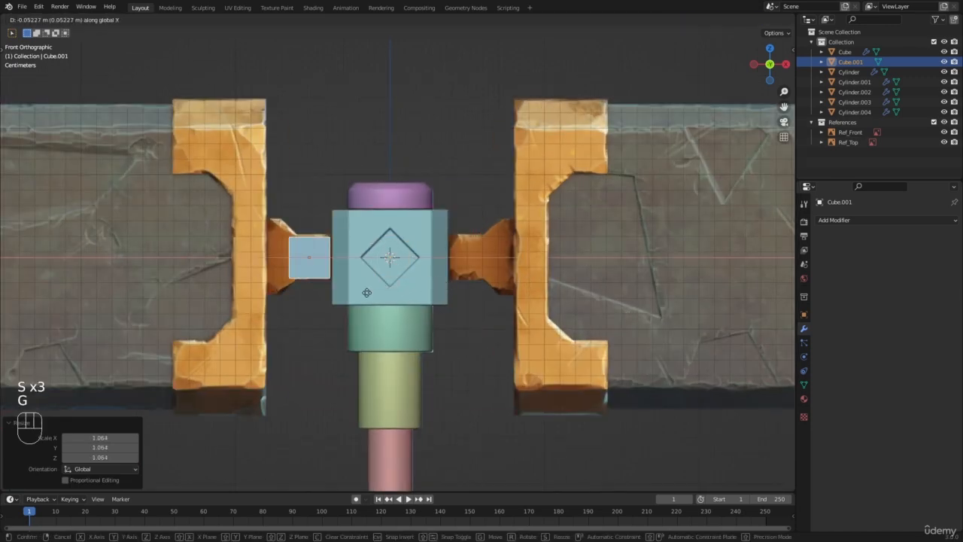
{"action": "left_click", "coordinate": [368, 292]}
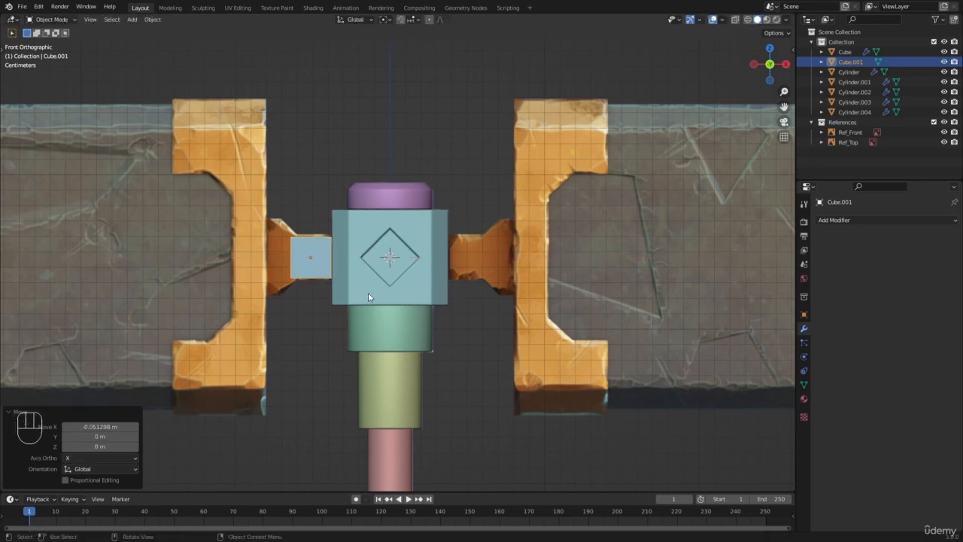
Scale the connector cube up by about 1.12 and shift it along X until it meets the centre block's side
{"action": "middle_click_drag", "start_coordinate": [368, 292], "coordinate": [425, 295], "text": "shift"}
{"action": "scroll", "coordinate": [426, 296], "scroll_direction": "up", "scroll_amount": 3}
{"action": "key", "text": "s"}
{"action": "left_click", "coordinate": [467, 294]}
{"action": "key", "text": "g"}
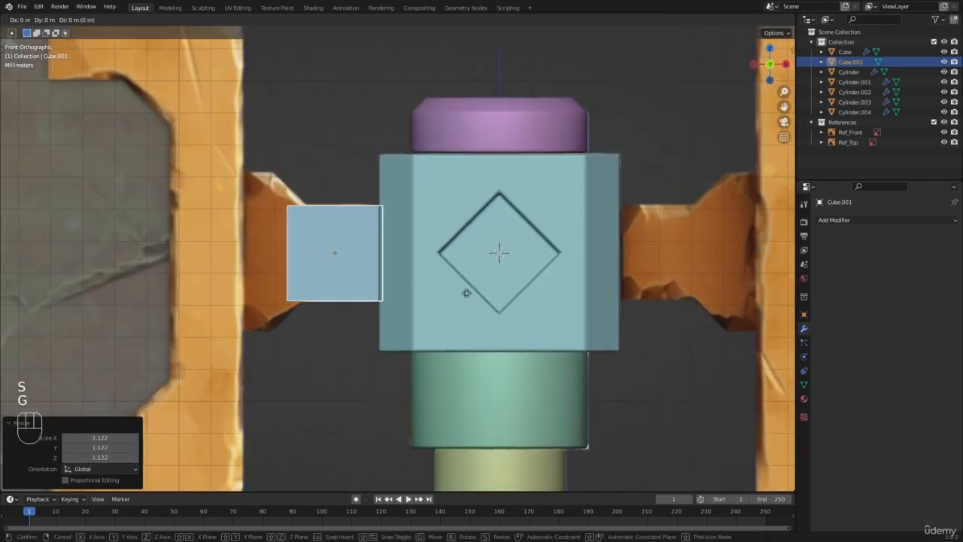
{"action": "key", "text": "x"}
{"action": "left_click", "coordinate": [462, 290]}
Move the cube's outer-end vertices about 0.007 m along X to where the reference connector starts to widen
{"action": "key", "text": "Tab"}
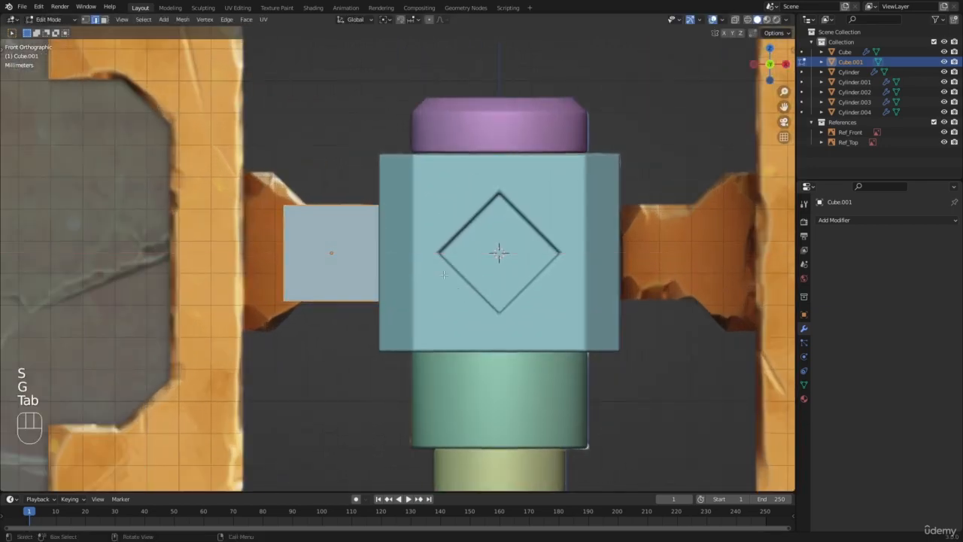
{"action": "key", "text": "1"}
{"action": "key", "text": "z"}
{"action": "left_click", "coordinate": [333, 229]}
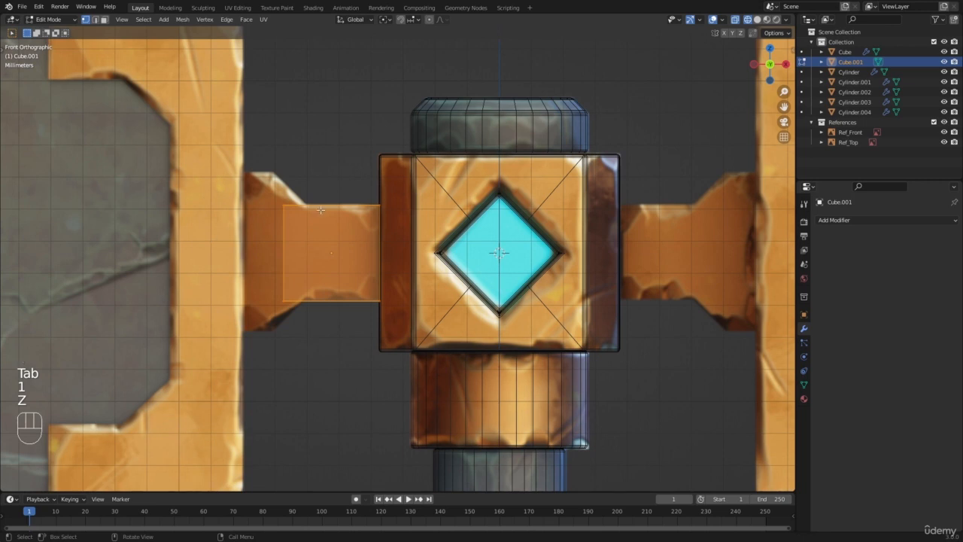
{"action": "key", "text": "a"}
{"action": "key", "text": "a"}
{"action": "key", "text": "b"}
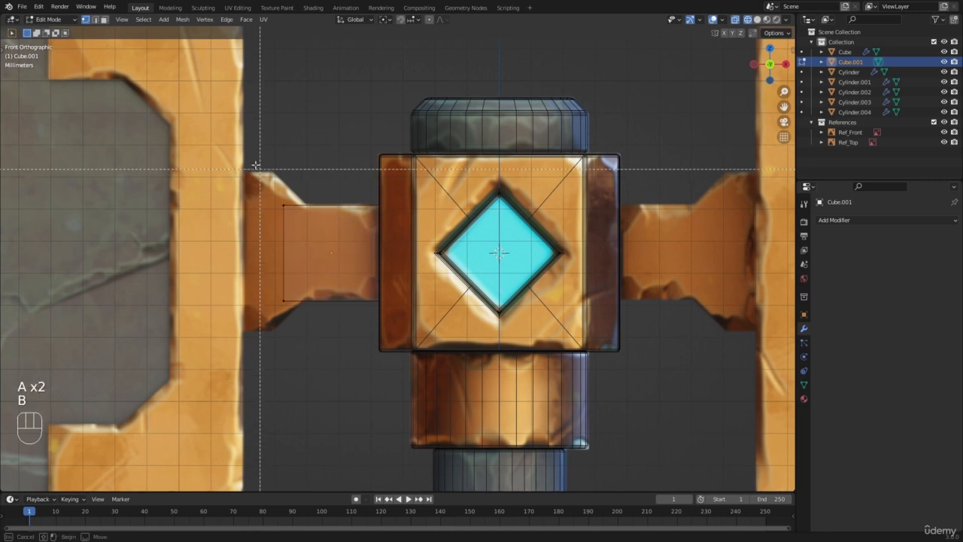
{"action": "left_click_drag", "start_coordinate": [261, 165], "coordinate": [338, 400]}
{"action": "key", "text": "g"}
{"action": "key", "text": "x"}
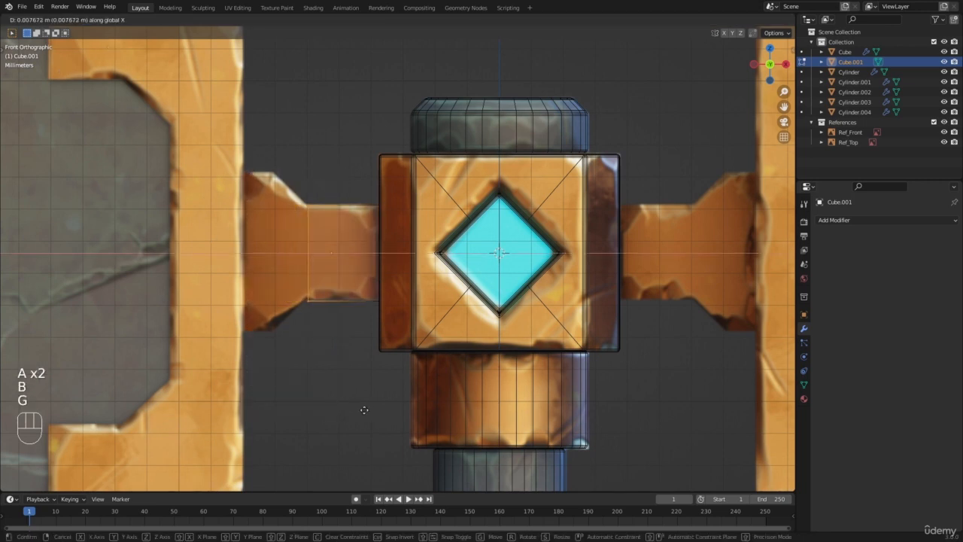
{"action": "left_click", "coordinate": [355, 411]}
Extrude the connector's outer face about 0.0096 m and scale it along Z by about 1.64 to form the flare
{"action": "scroll", "coordinate": [339, 391], "scroll_direction": "up", "scroll_amount": 2}
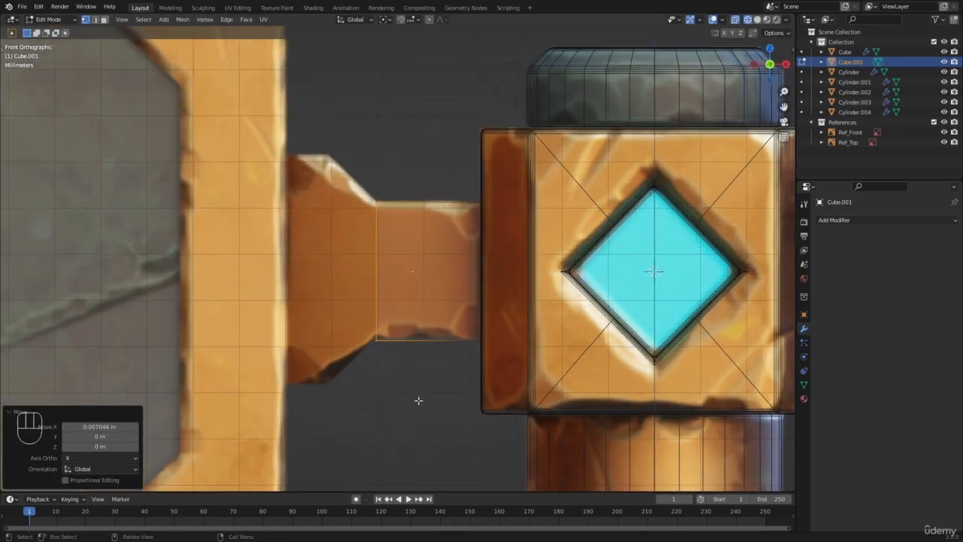
{"action": "key", "text": "e"}
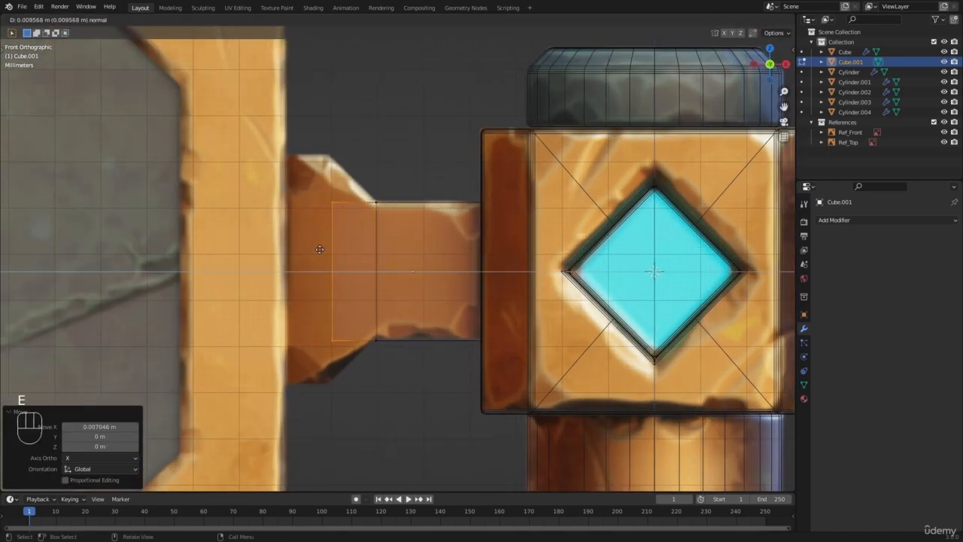
{"action": "left_click", "coordinate": [321, 249]}
{"action": "key", "text": "s"}
{"action": "key", "text": "z"}
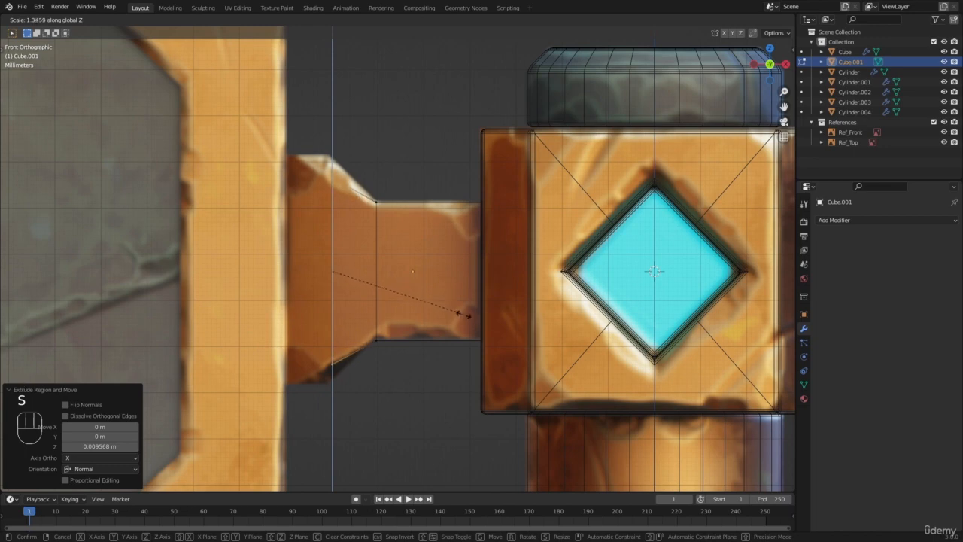
{"action": "left_click", "coordinate": [486, 328]}
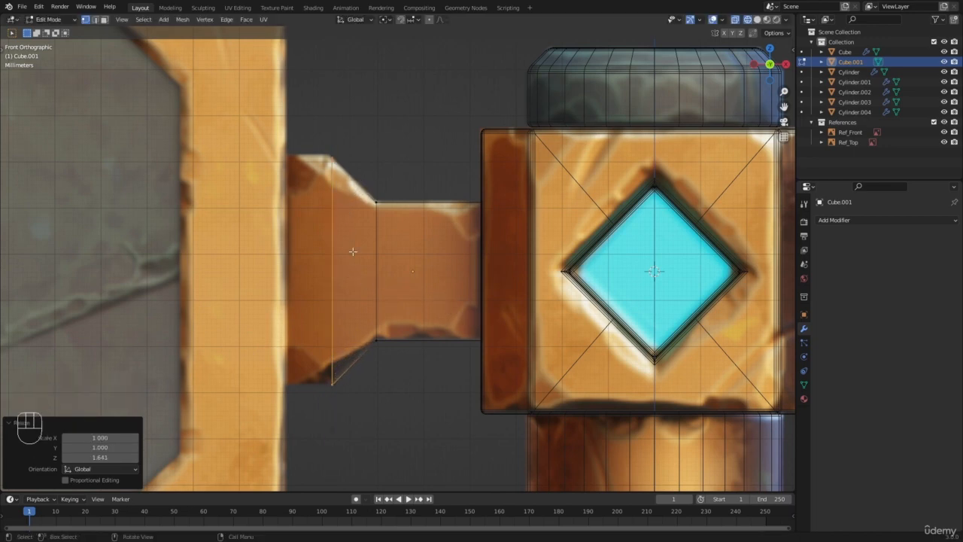
Extrude the flared end face about 0.010 m outward to the reference clamp, then return to solid shading in Object Mode
{"action": "middle_click_drag", "start_coordinate": [322, 160], "coordinate": [382, 207]}
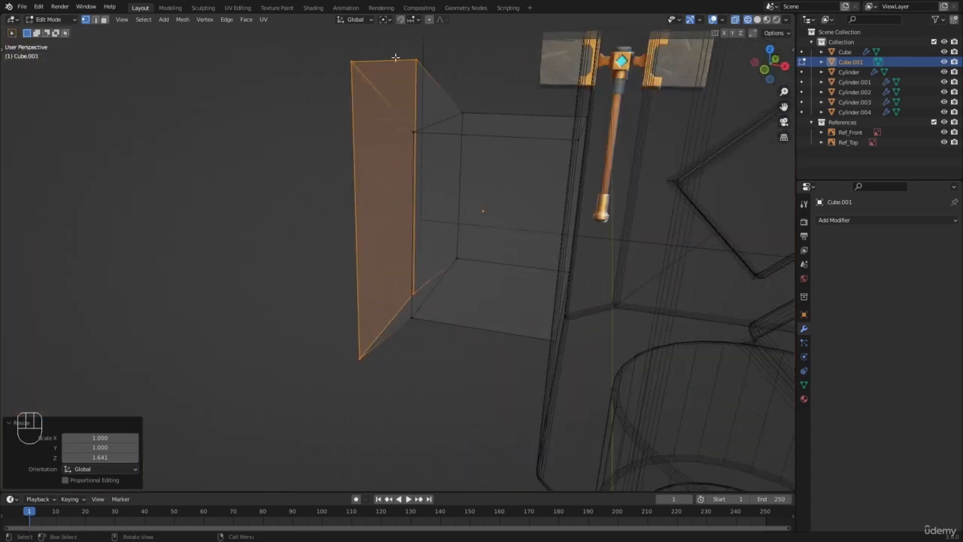
{"action": "key", "text": "KP_1"}
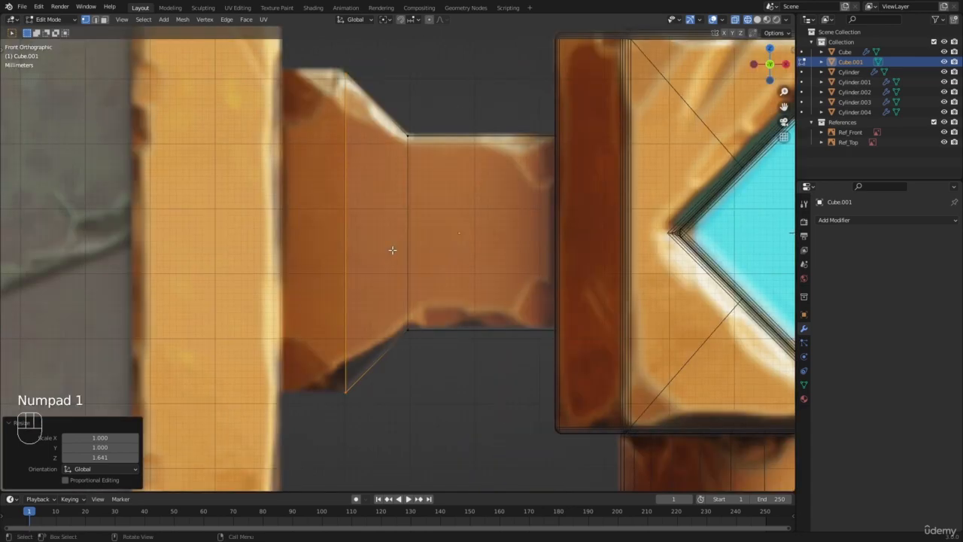
{"action": "key", "text": "e"}
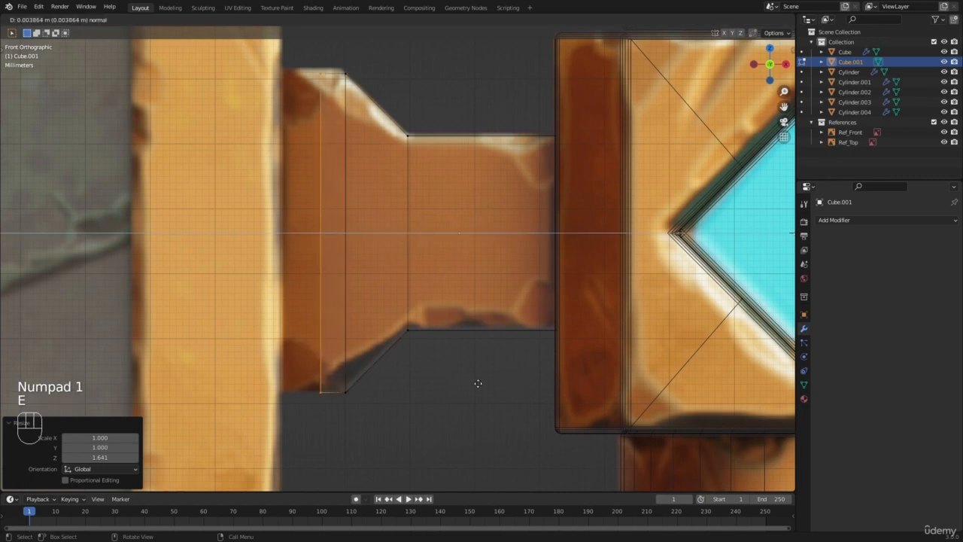
{"action": "left_click", "coordinate": [442, 400]}
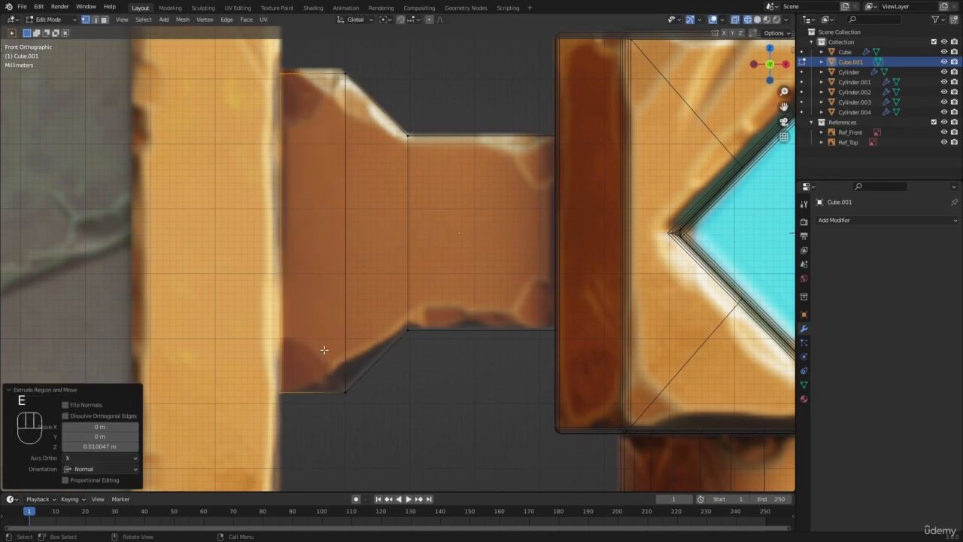
{"action": "key", "text": "z"}
{"action": "scroll", "coordinate": [411, 226], "scroll_direction": "down", "scroll_amount": 7}
{"action": "key", "text": "Tab"}
{"action": "key", "text": "a"}
{"action": "key", "text": "a"}
Copy the centre block's Bevel modifier onto the side connector
{"action": "mouse_move", "coordinate": [411, 226]}
{"action": "middle_mouse_down"}
{"action": "mouse_move", "coordinate": [365, 279]}
{"action": "mouse_move", "coordinate": [429, 248]}
{"action": "mouse_move", "coordinate": [409, 257]}
{"action": "middle_mouse_up"}
{"action": "left_click", "coordinate": [413, 248]}
{"action": "scroll", "coordinate": [412, 248], "scroll_direction": "up", "scroll_amount": 3}
{"action": "scroll", "coordinate": [430, 246], "scroll_direction": "down", "scroll_amount": 4}
{"action": "scroll", "coordinate": [409, 258], "scroll_direction": "up", "scroll_amount": 2}
{"action": "left_click", "coordinate": [410, 258]}
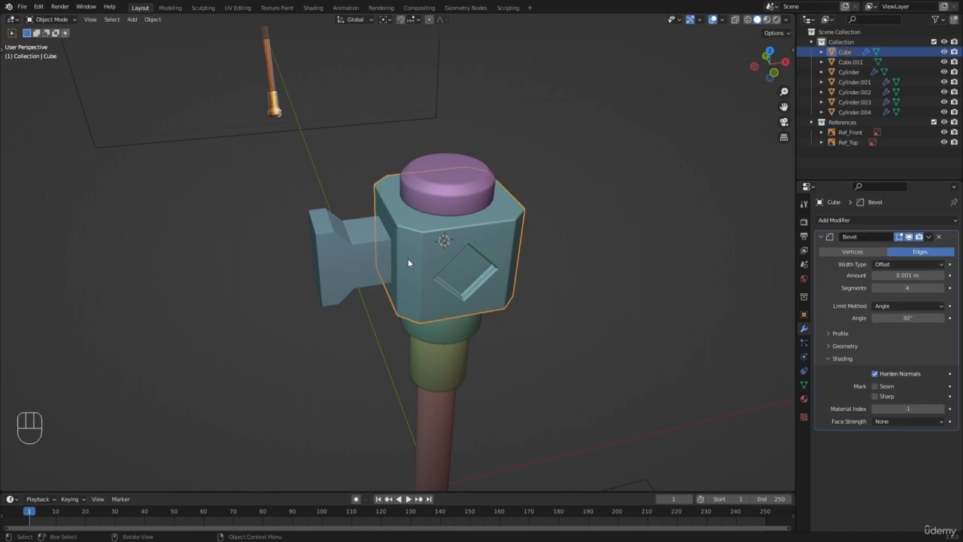
{"action": "left_click", "coordinate": [372, 262]}
{"action": "left_click", "coordinate": [414, 252], "text": "shift"}
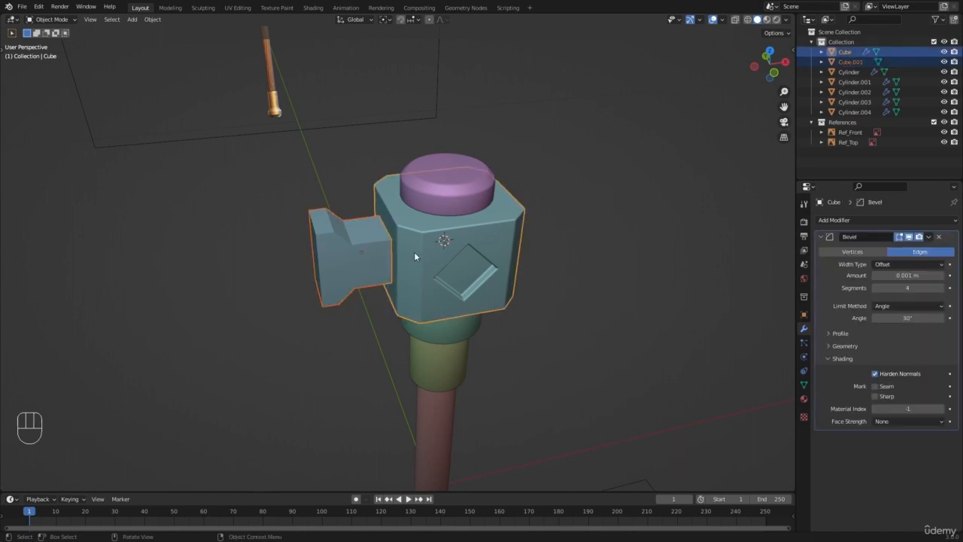
{"action": "key", "text": "ctrl+l"}
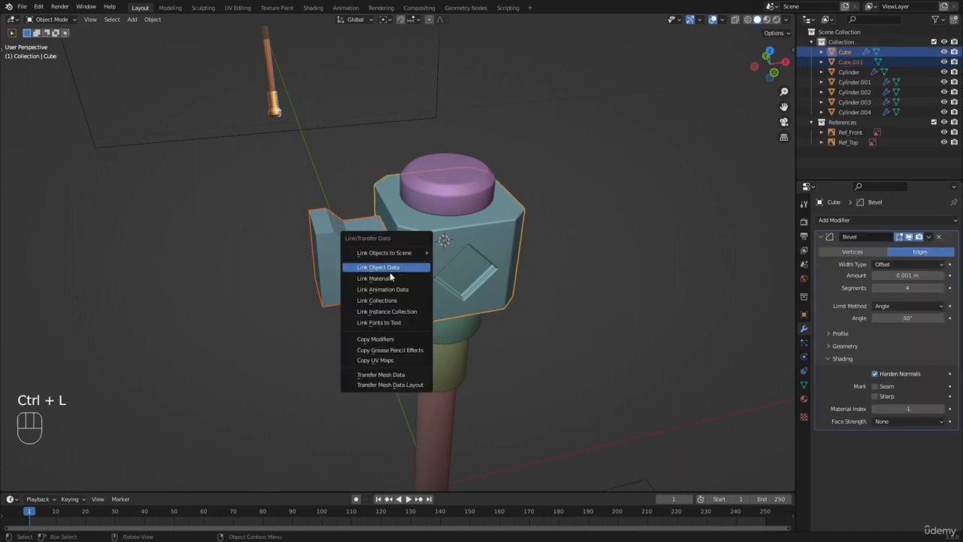
{"action": "left_click", "coordinate": [373, 339]}
{"action": "scroll", "coordinate": [358, 319], "scroll_direction": "up", "scroll_amount": 4}
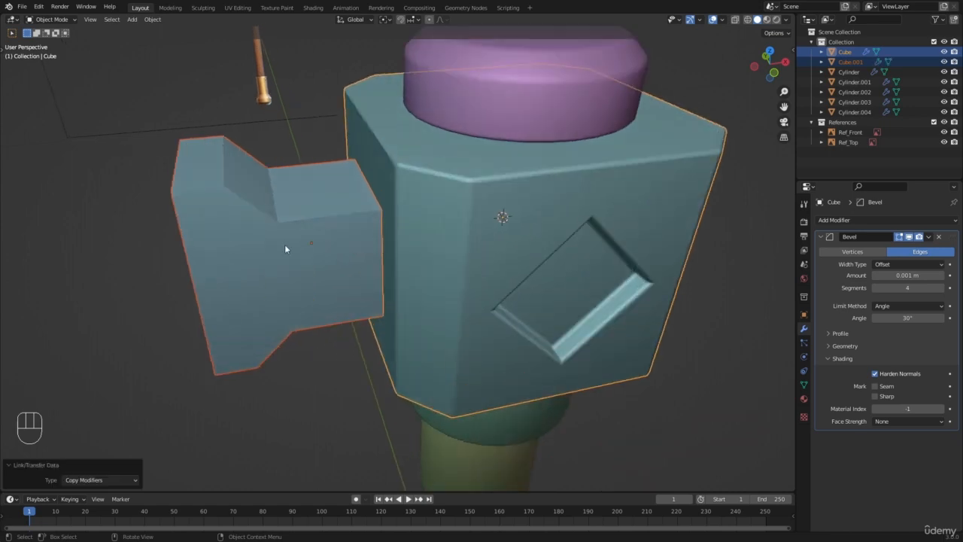
Apply the side connector's scale so its bevel is even
{"action": "left_click", "coordinate": [285, 244]}
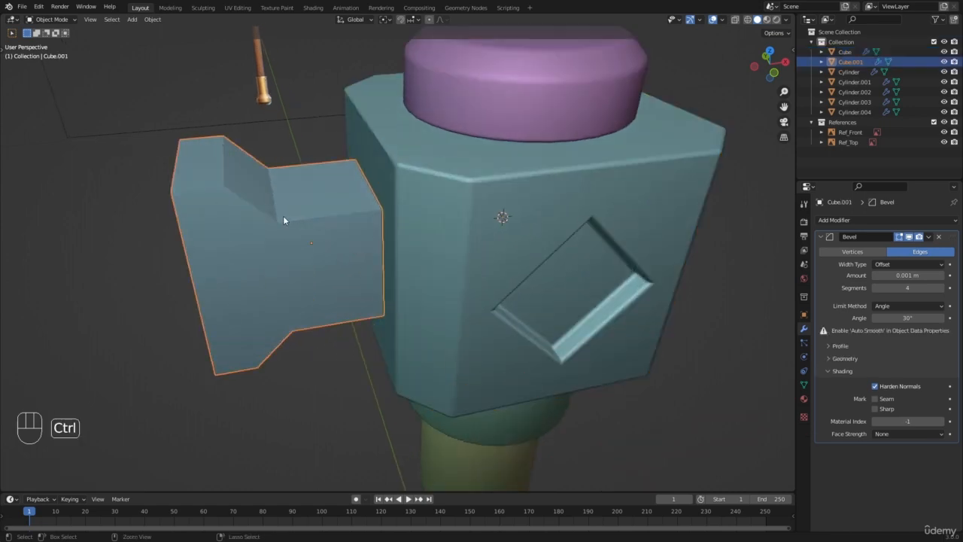
{"action": "key", "text": "ctrl+a"}
{"action": "left_click", "coordinate": [284, 217]}
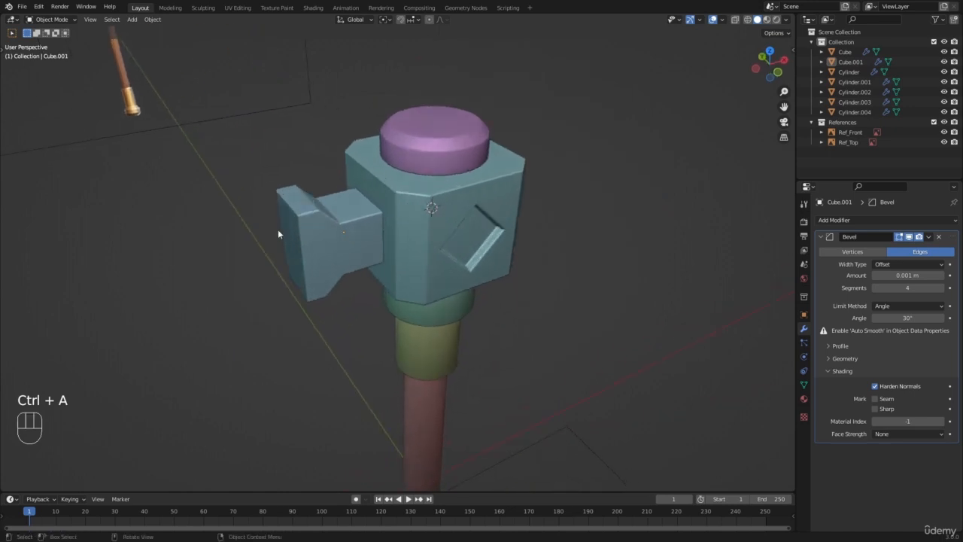
{"action": "left_click", "coordinate": [285, 223]}
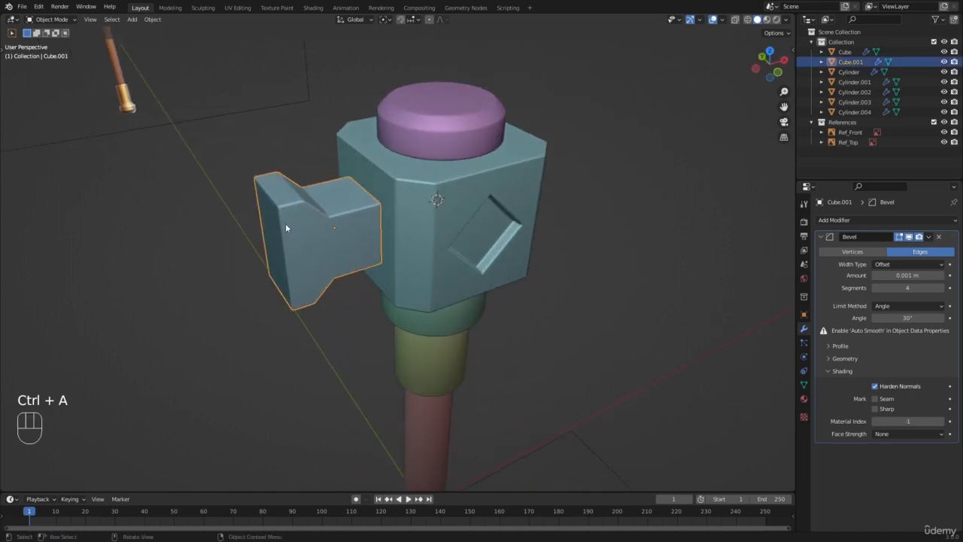
{"action": "key", "text": "ctrl+a"}
{"action": "left_click", "coordinate": [348, 208]}
{"action": "key", "text": "a"}
{"action": "key", "text": "a"}
{"action": "left_click", "coordinate": [323, 235]}
Add a Mirror modifier on the X axis to the side connector
{"action": "scroll", "coordinate": [366, 225], "scroll_direction": "down", "scroll_amount": 5}
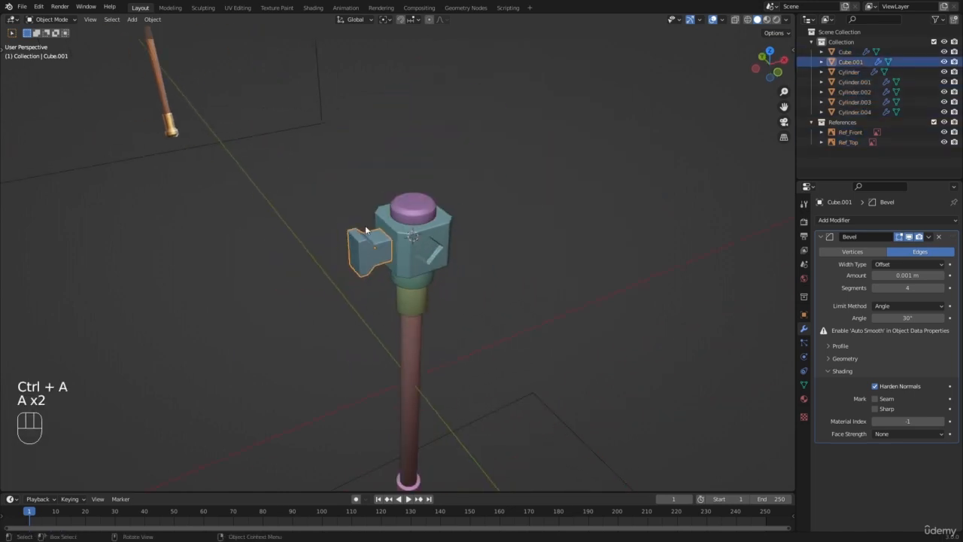
{"action": "scroll", "coordinate": [365, 225], "scroll_direction": "up", "scroll_amount": 3}
{"action": "middle_click_drag", "start_coordinate": [365, 225], "coordinate": [325, 154]}
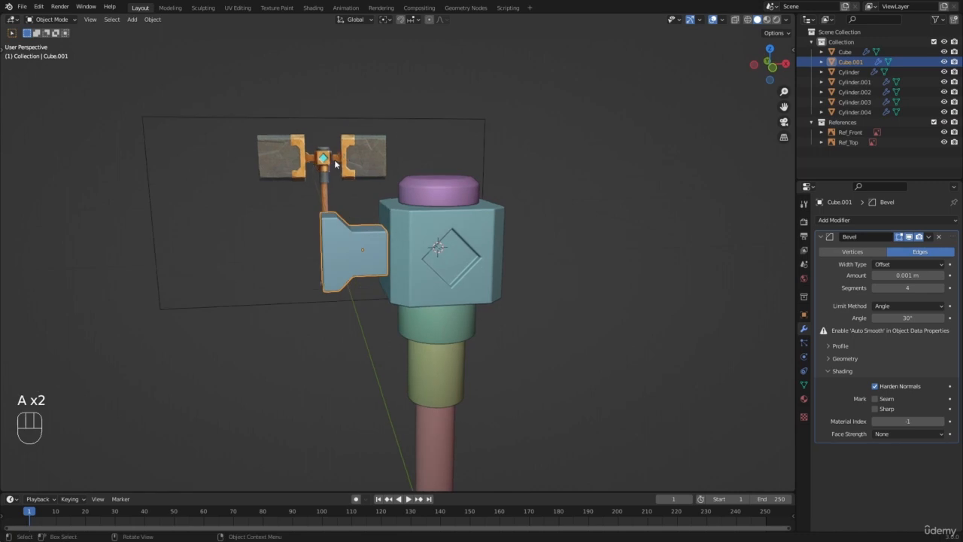
{"action": "left_click", "coordinate": [869, 220]}
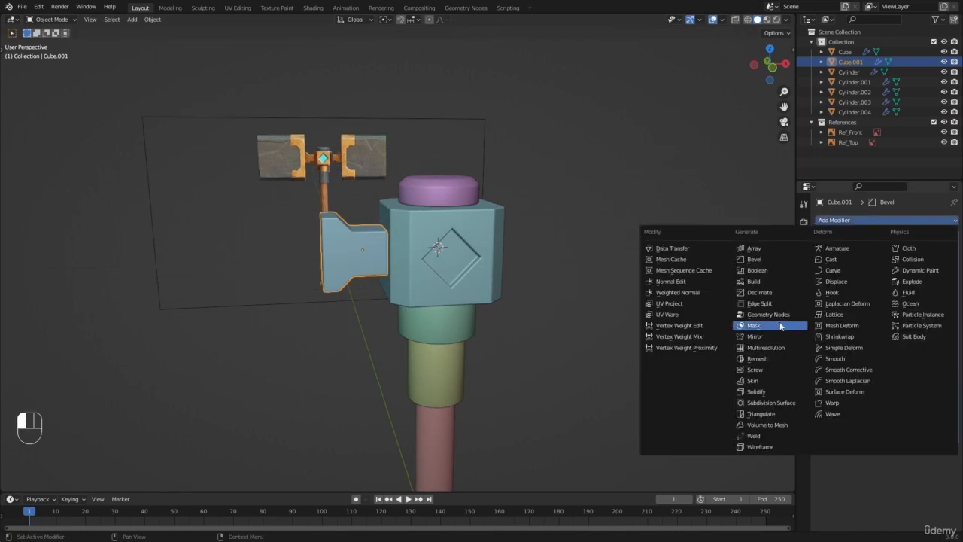
{"action": "left_click", "coordinate": [768, 335]}
{"action": "scroll", "coordinate": [490, 181], "scroll_direction": "down", "scroll_amount": 4}
{"action": "middle_click_drag", "start_coordinate": [490, 181], "coordinate": [487, 246]}
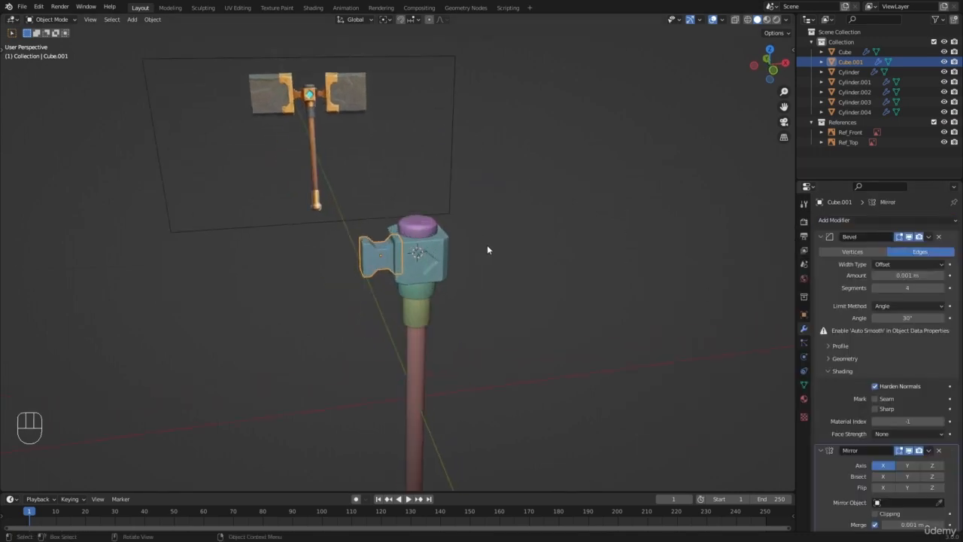
Apply the connector's location so it mirrors across the hammer's centre to the opposite side
{"action": "key", "text": "ctrl+a"}
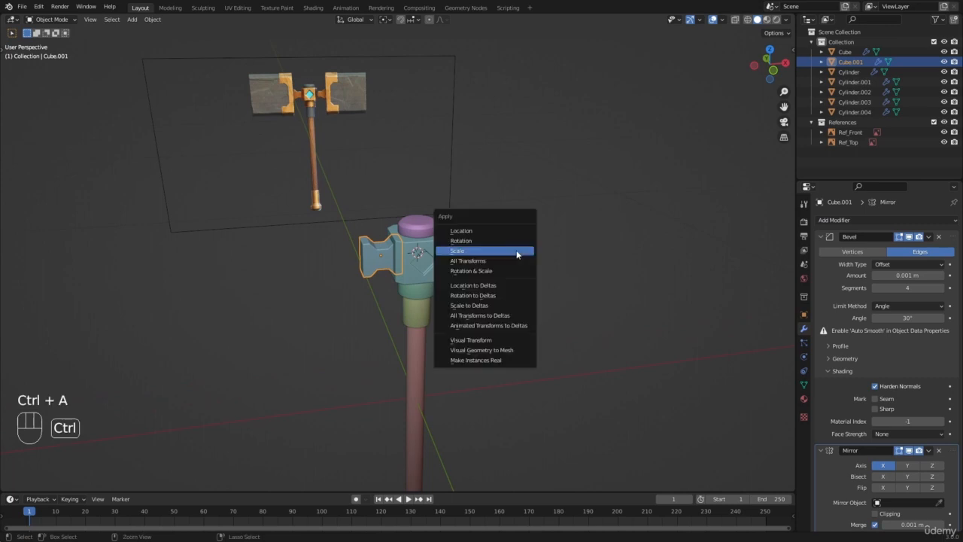
{"action": "left_click", "coordinate": [461, 232]}
{"action": "middle_click_drag", "start_coordinate": [518, 310], "coordinate": [394, 373]}
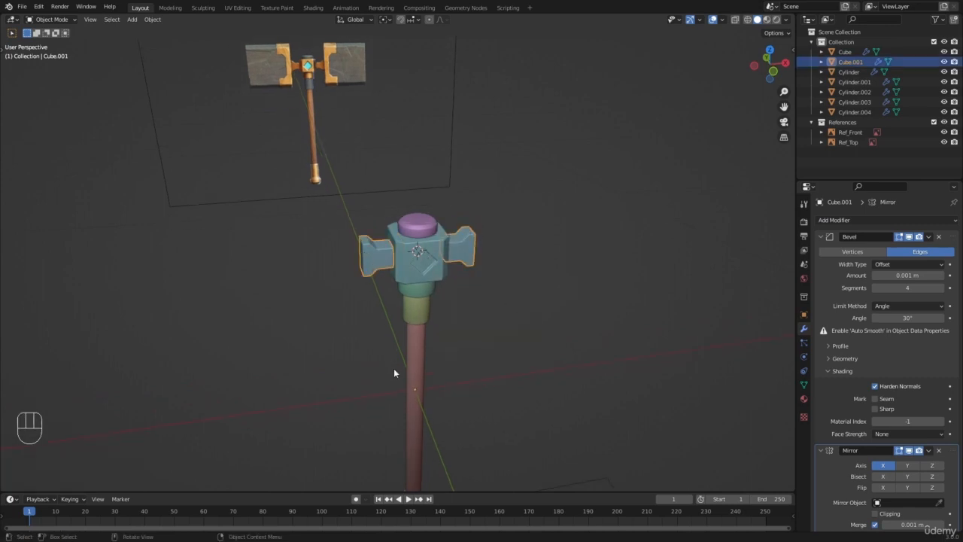
{"action": "middle_click_drag", "start_coordinate": [547, 333], "coordinate": [460, 274], "text": "shift"}
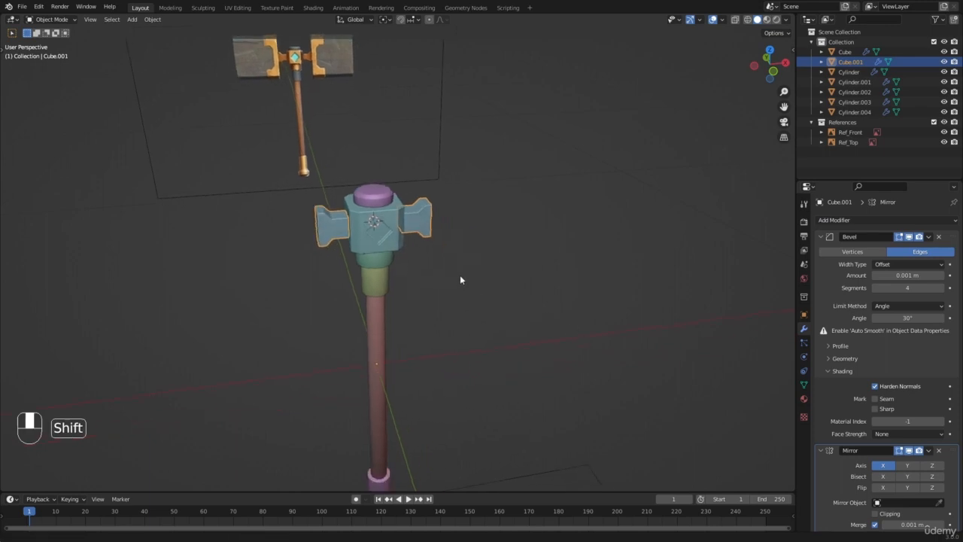
{"action": "key", "text": "a"}
{"action": "key", "text": "a"}
Enable Auto Smooth at 30° for the side connectors' normals
{"action": "scroll", "coordinate": [422, 264], "scroll_direction": "up", "scroll_amount": 3}
{"action": "middle_click_drag", "start_coordinate": [383, 250], "coordinate": [323, 195], "text": "shift"}
{"action": "scroll", "coordinate": [323, 196], "scroll_direction": "up", "scroll_amount": 1}
{"action": "left_click", "coordinate": [323, 195]}
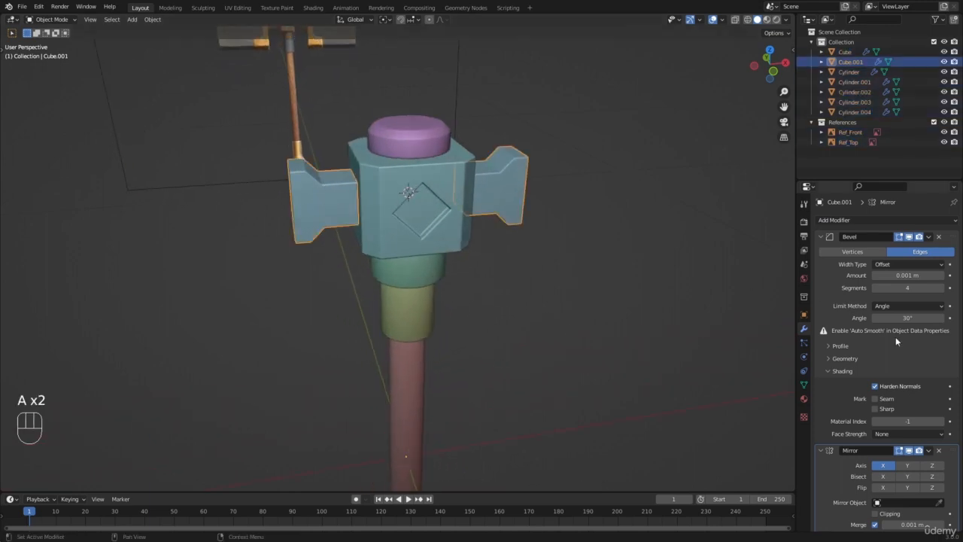
{"action": "left_click", "coordinate": [804, 385]}
{"action": "left_click", "coordinate": [874, 429]}
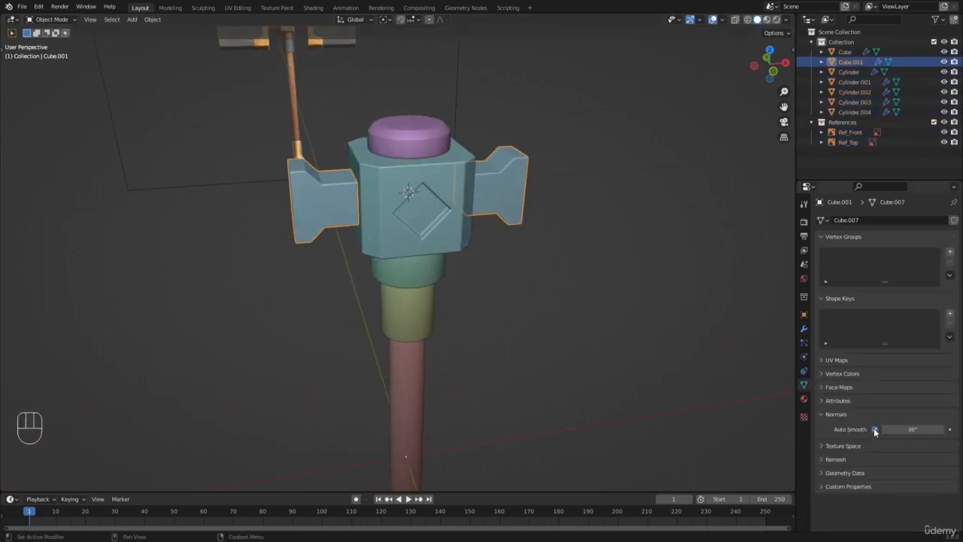
{"action": "key", "text": "a"}
{"action": "key", "text": "a"}
{"action": "scroll", "coordinate": [527, 301], "scroll_direction": "down", "scroll_amount": 5}
{"action": "scroll", "coordinate": [391, 253], "scroll_direction": "up", "scroll_amount": 2}
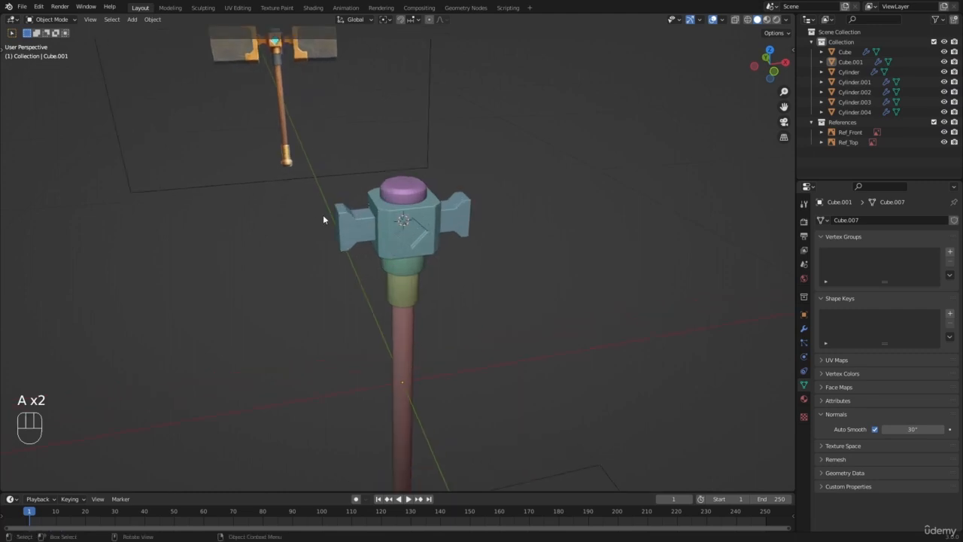
Widen the side connector's whole mesh along the Y axis by a factor of about 1.25 in the top view
{"action": "left_click", "coordinate": [339, 219]}
{"action": "middle_click_drag", "start_coordinate": [339, 220], "coordinate": [368, 225]}
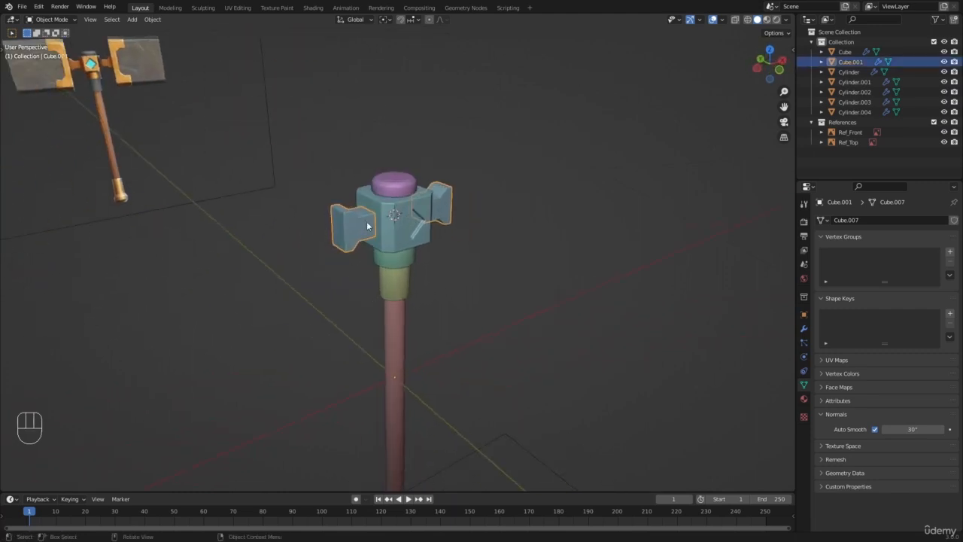
{"action": "key", "text": "KP_7"}
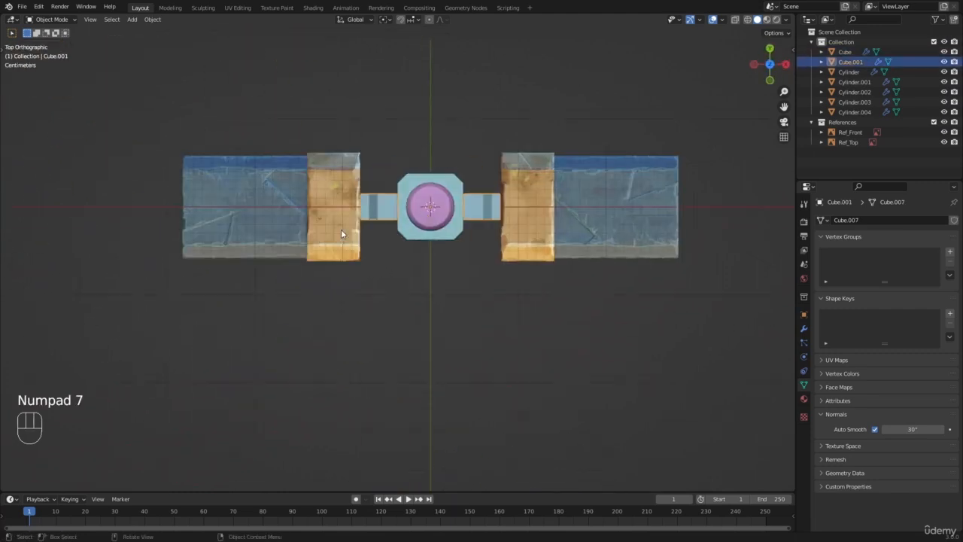
{"action": "scroll", "coordinate": [341, 229], "scroll_direction": "up", "scroll_amount": 3}
{"action": "scroll", "coordinate": [392, 203], "scroll_direction": "up", "scroll_amount": 2}
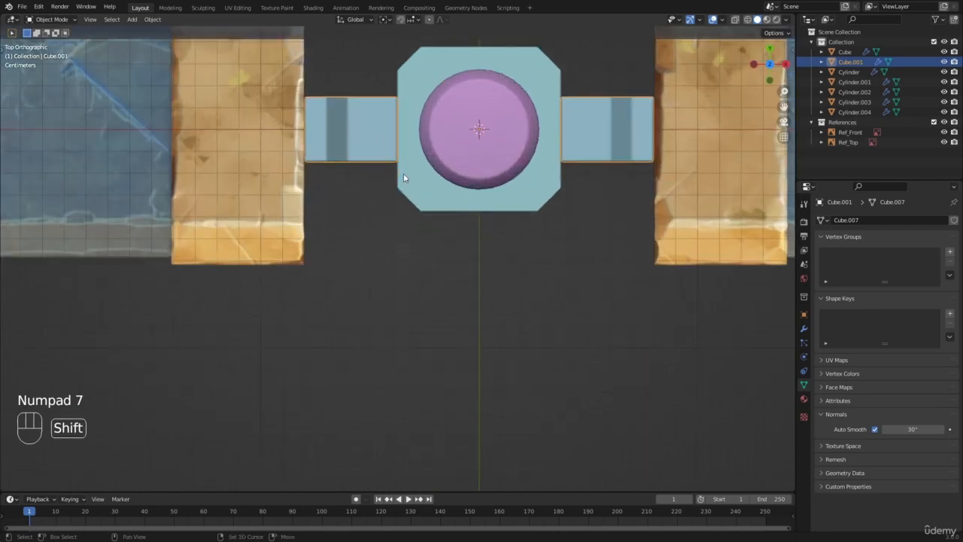
{"action": "middle_click_drag", "start_coordinate": [402, 176], "coordinate": [408, 253], "text": "shift"}
{"action": "key", "text": "Tab"}
{"action": "key", "text": "z"}
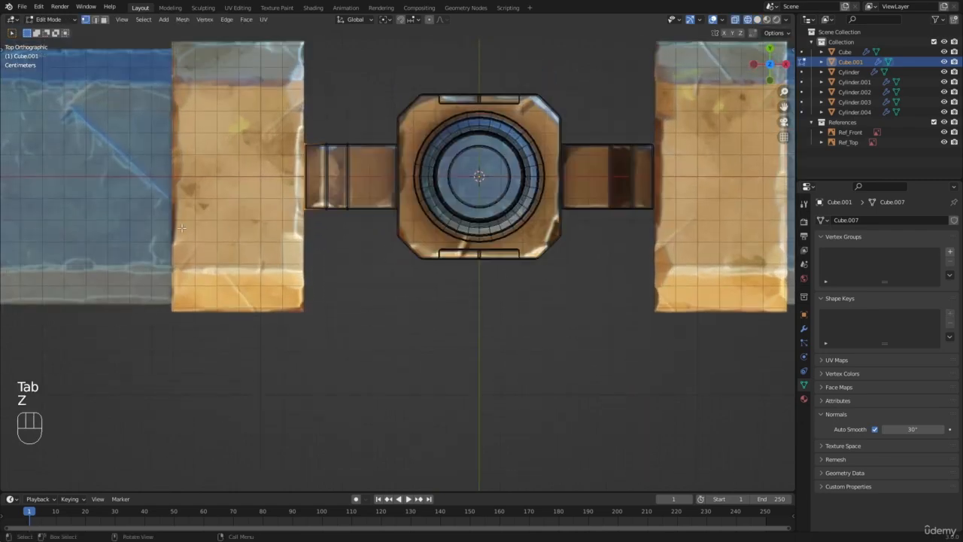
{"action": "middle_click_drag", "start_coordinate": [385, 191], "coordinate": [393, 261], "text": "shift"}
{"action": "scroll", "coordinate": [394, 261], "scroll_direction": "up", "scroll_amount": 4}
{"action": "key", "text": "a"}
{"action": "key", "text": "a"}
{"action": "key", "text": "b"}
{"action": "mouse_move", "coordinate": [182, 137]}
{"action": "left_mouse_down"}
{"action": "mouse_move", "coordinate": [278, 258]}
{"action": "mouse_move", "coordinate": [500, 378]}
{"action": "left_mouse_up"}
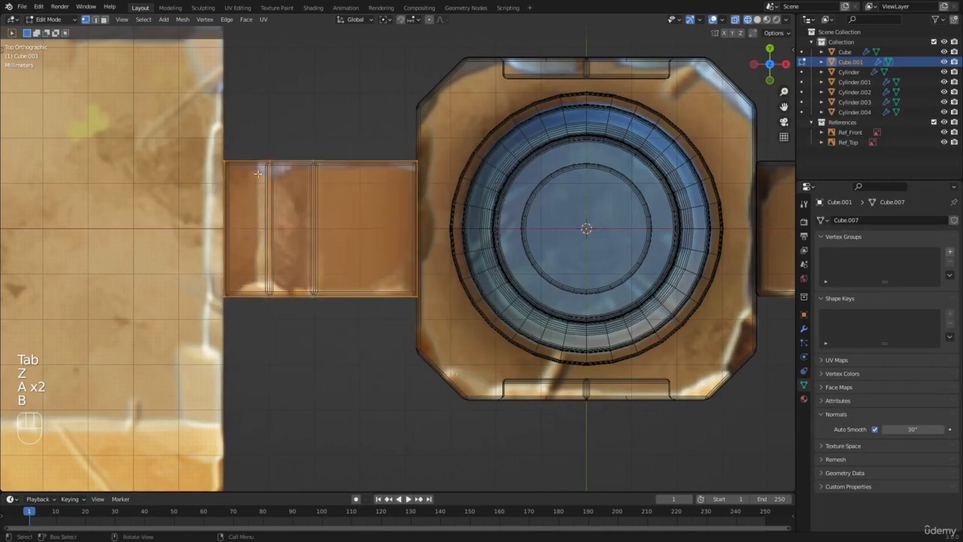
{"action": "key", "text": "z"}
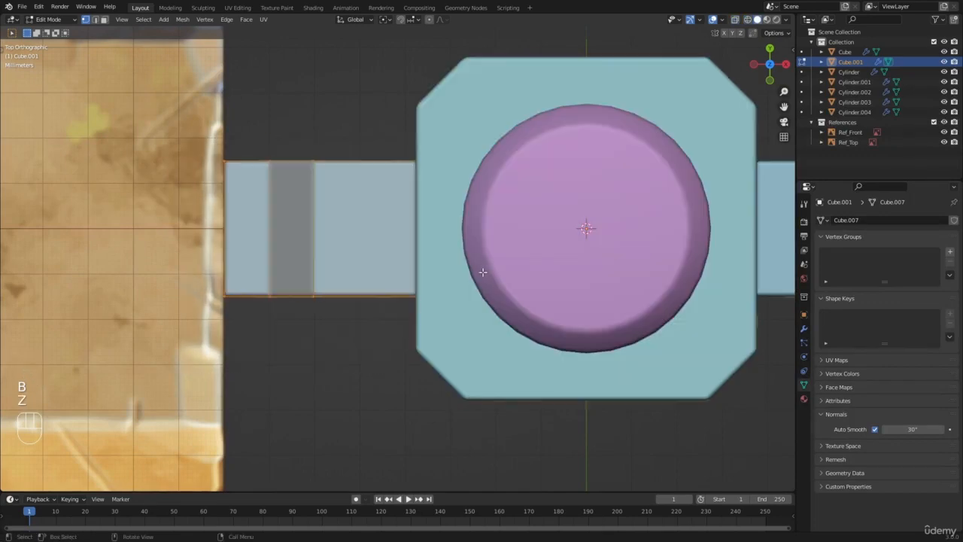
{"action": "key", "text": "z"}
{"action": "key", "text": "s"}
{"action": "key", "text": "y"}
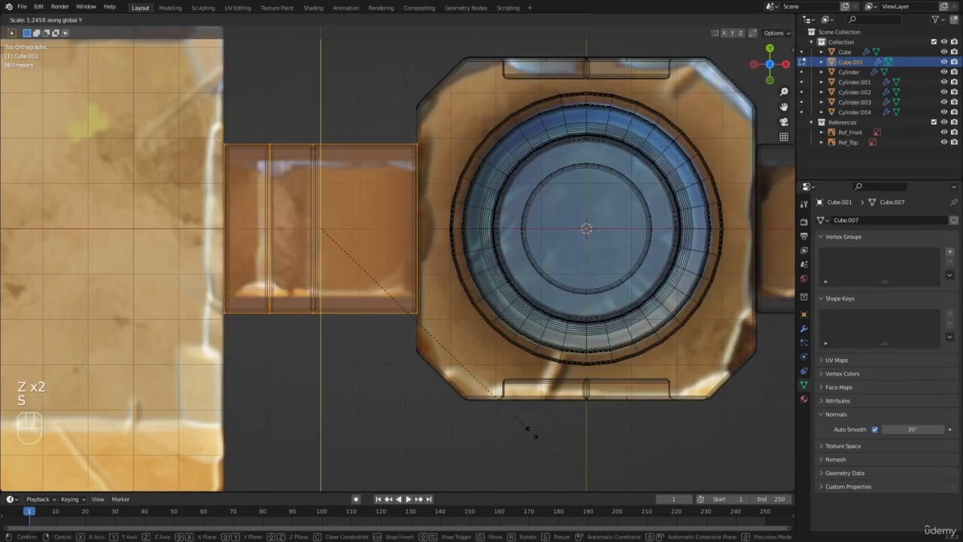
{"action": "left_click", "coordinate": [527, 428]}
{"action": "scroll", "coordinate": [285, 248], "scroll_direction": "down", "scroll_amount": 5}
{"action": "key", "text": "Tab"}
{"action": "key", "text": "z"}
{"action": "key", "text": "a"}
{"action": "key", "text": "a"}
Examine the widened side connectors in perspective and against the front reference
{"action": "middle_click_drag", "start_coordinate": [415, 237], "coordinate": [409, 171]}
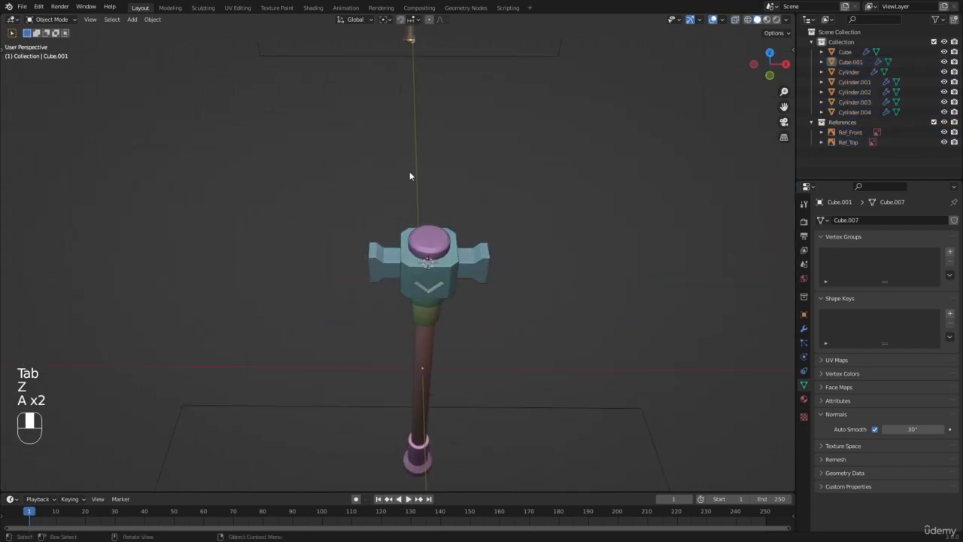
{"action": "scroll", "coordinate": [410, 178], "scroll_direction": "down", "scroll_amount": 3}
{"action": "key", "text": "a"}
{"action": "key", "text": "a"}
{"action": "key", "text": "KP_1"}
{"action": "scroll", "coordinate": [410, 180], "scroll_direction": "up", "scroll_amount": 6}
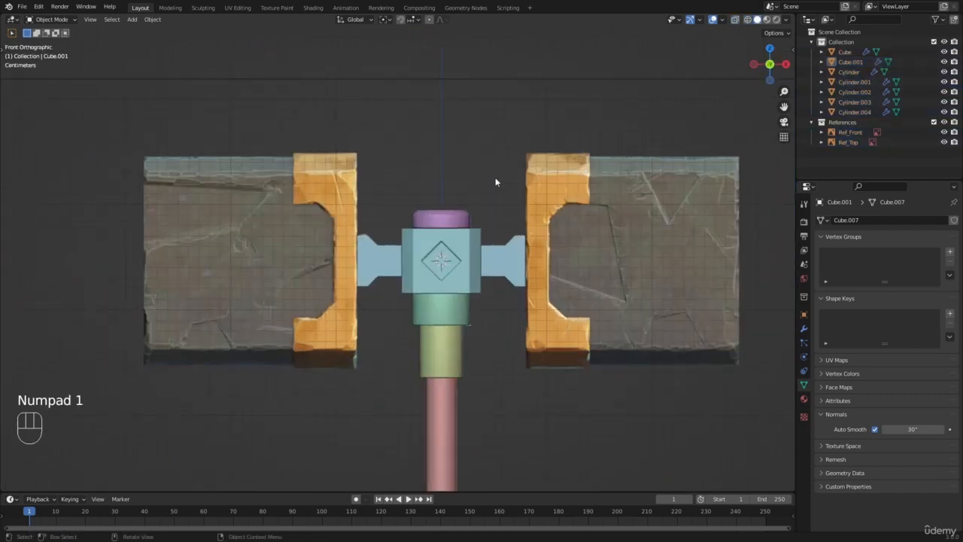
{"action": "scroll", "coordinate": [355, 224], "scroll_direction": "up", "scroll_amount": 1}
{"action": "middle_click_drag", "start_coordinate": [355, 224], "coordinate": [375, 243]}
Duplicate the side connector's outer end face in place and separate the copy into its own object
{"action": "left_click", "coordinate": [366, 246]}
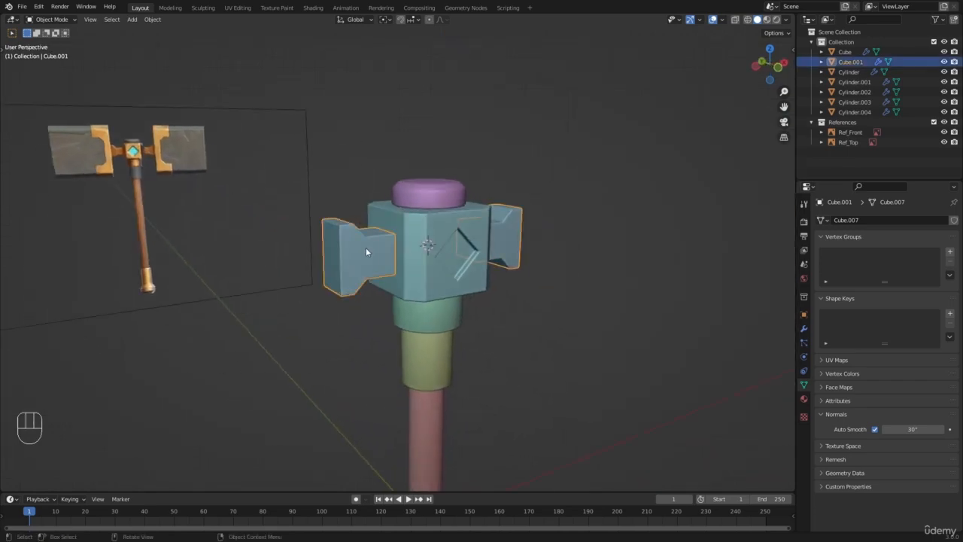
{"action": "key", "text": "Tab"}
{"action": "key", "text": "3"}
{"action": "left_click", "coordinate": [330, 251]}
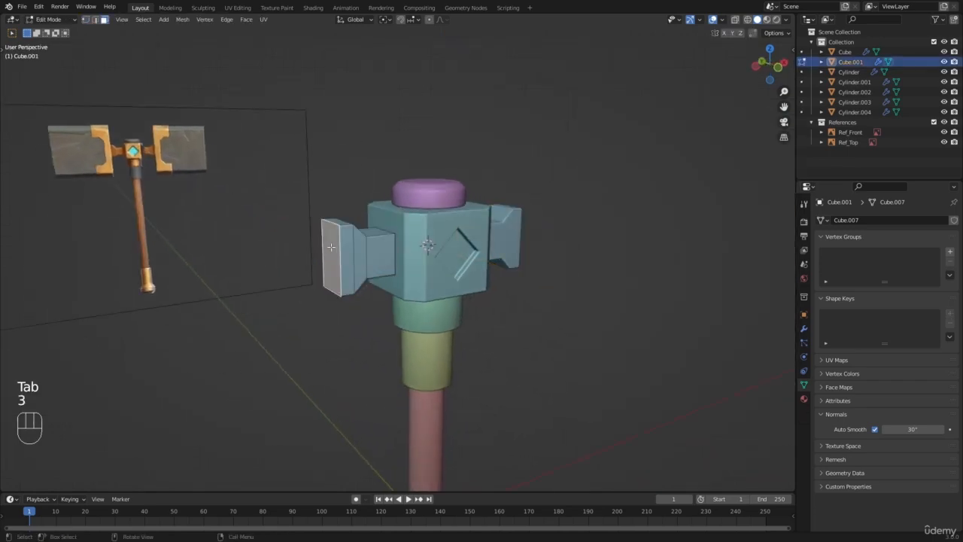
{"action": "scroll", "coordinate": [336, 241], "scroll_direction": "up", "scroll_amount": 3}
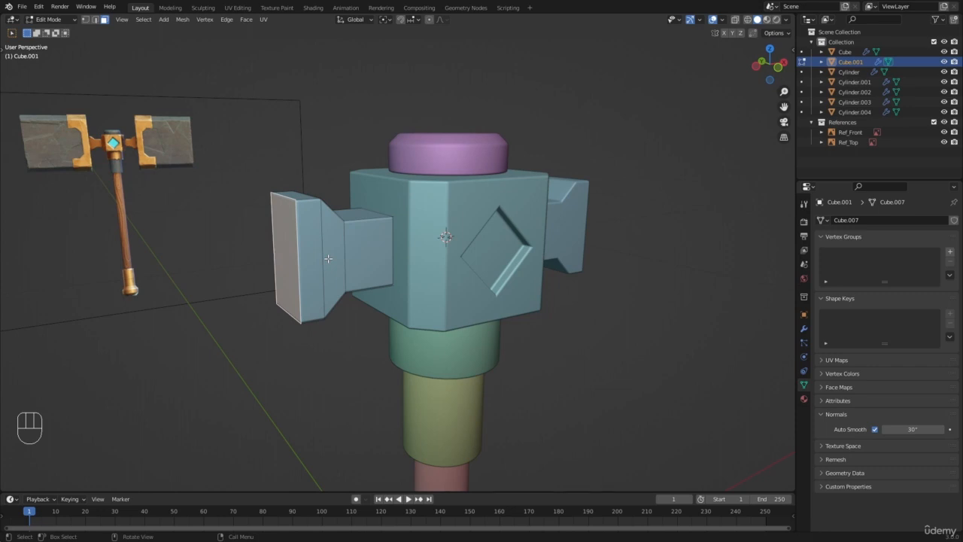
{"action": "key", "text": "shift+d"}
{"action": "right_click", "coordinate": [246, 203]}
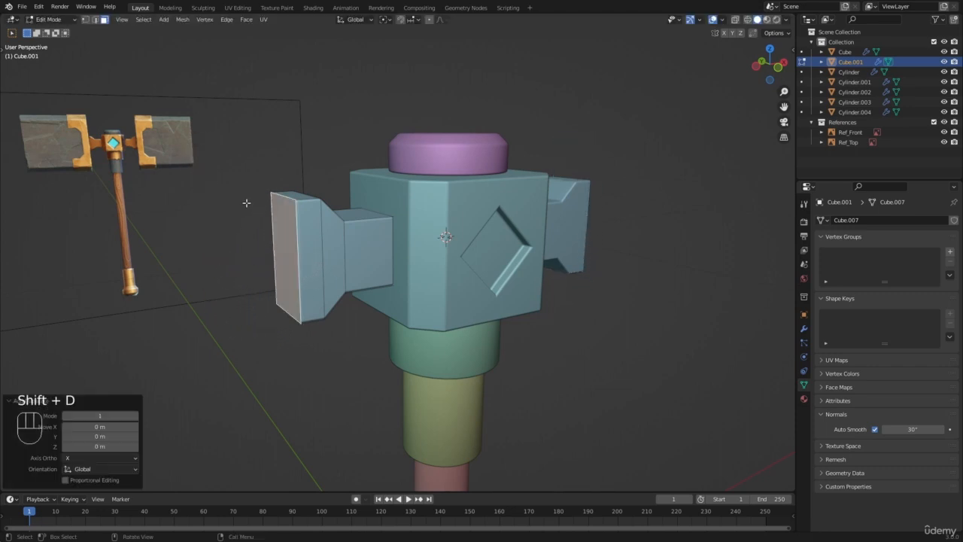
{"action": "key", "text": "p"}
{"action": "left_click", "coordinate": [386, 215]}
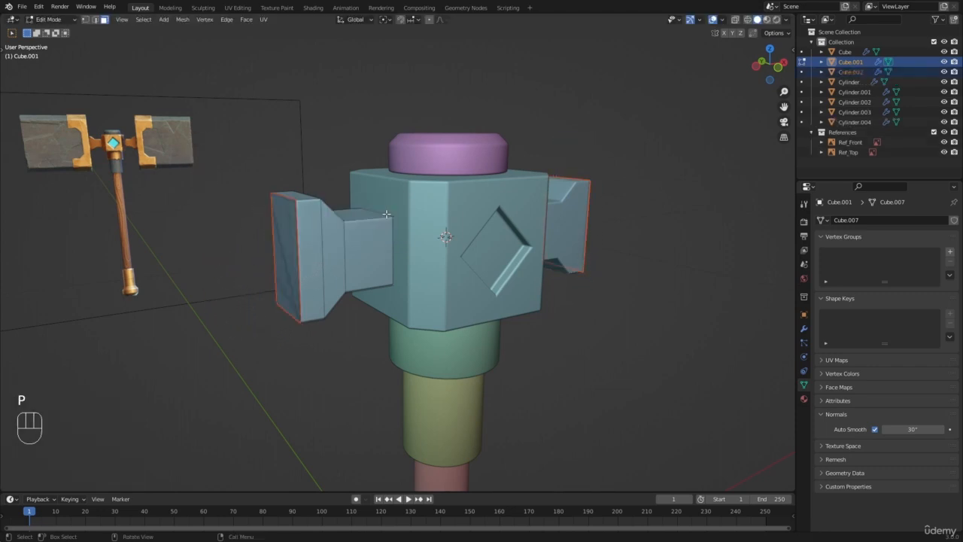
{"action": "key", "text": "Tab"}
Scale the separated end face uniformly by 4.04 to match the hammer head's height in the front reference
{"action": "left_click", "coordinate": [286, 240]}
{"action": "scroll", "coordinate": [286, 218], "scroll_direction": "up", "scroll_amount": 2}
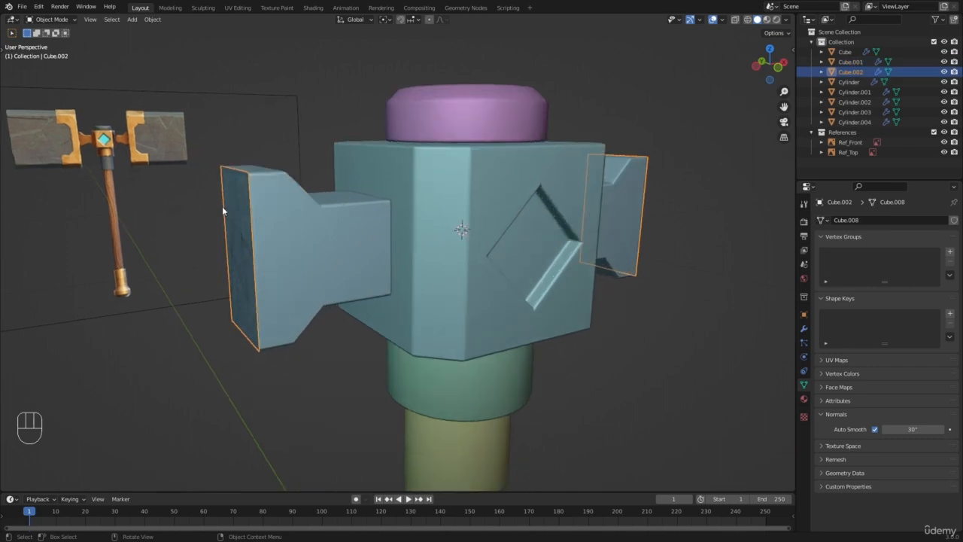
{"action": "key", "text": "KP_1"}
{"action": "scroll", "coordinate": [228, 211], "scroll_direction": "down", "scroll_amount": 4}
{"action": "key", "text": "Tab"}
{"action": "key", "text": "a"}
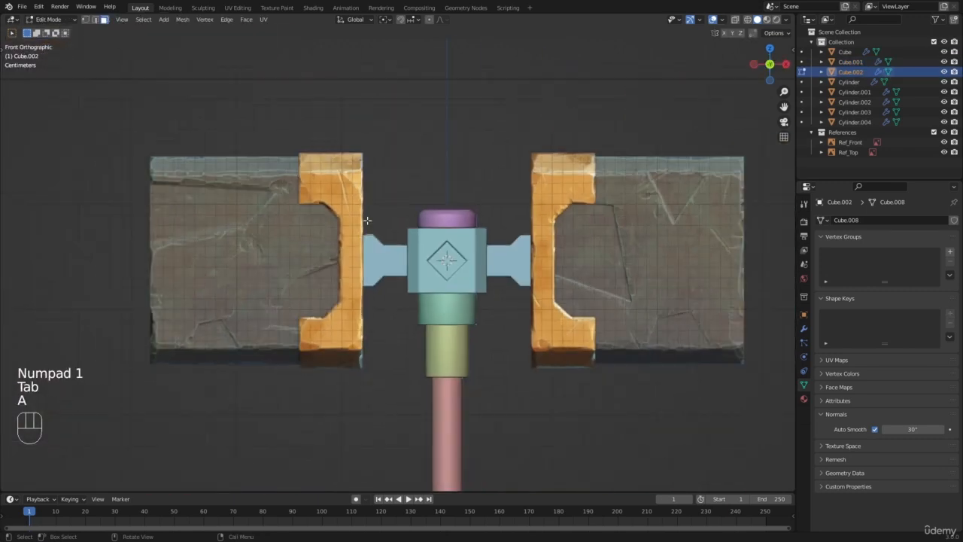
{"action": "scroll", "coordinate": [367, 220], "scroll_direction": "up", "scroll_amount": 2}
{"action": "key", "text": "z"}
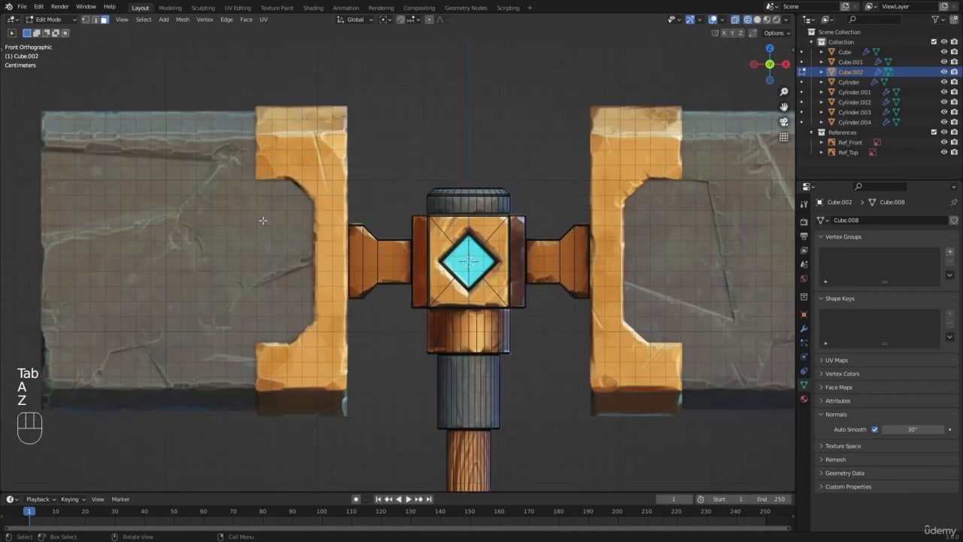
{"action": "key", "text": "s"}
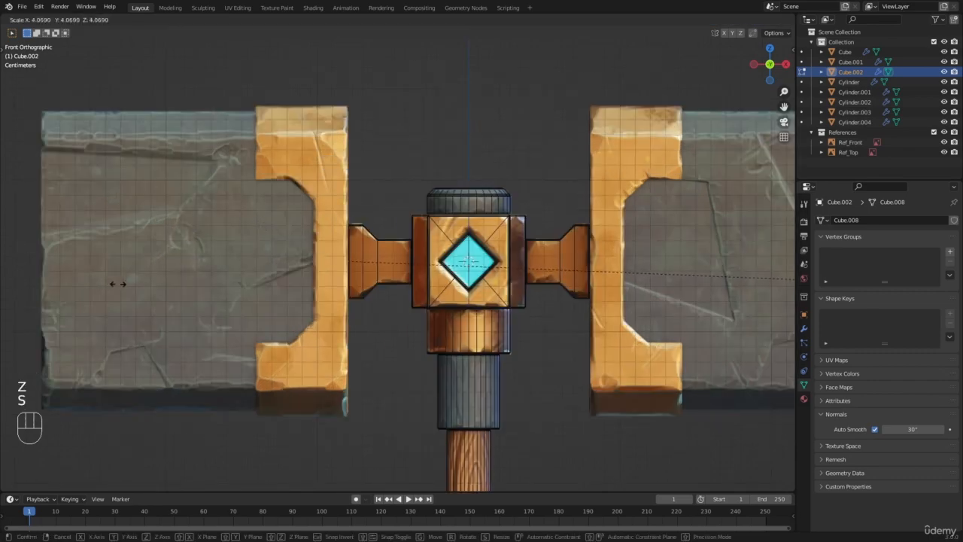
{"action": "left_click", "coordinate": [113, 284]}
Move the enlarged face about -0.004 m along X to line up with the inner edge of the head's gold band
{"action": "middle_click_drag", "start_coordinate": [338, 72], "coordinate": [386, 202], "text": "shift"}
{"action": "scroll", "coordinate": [386, 202], "scroll_direction": "up", "scroll_amount": 9}
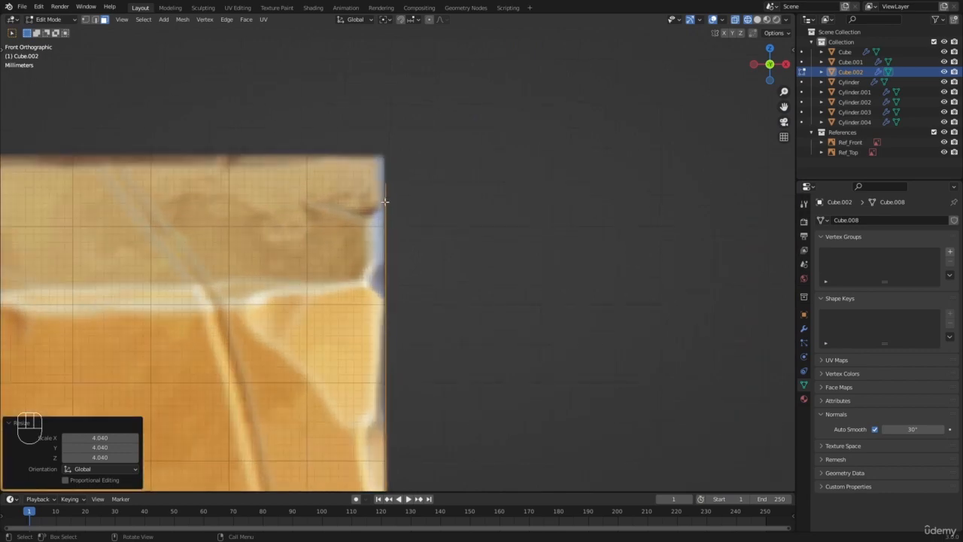
{"action": "scroll", "coordinate": [387, 178], "scroll_direction": "down", "scroll_amount": 9}
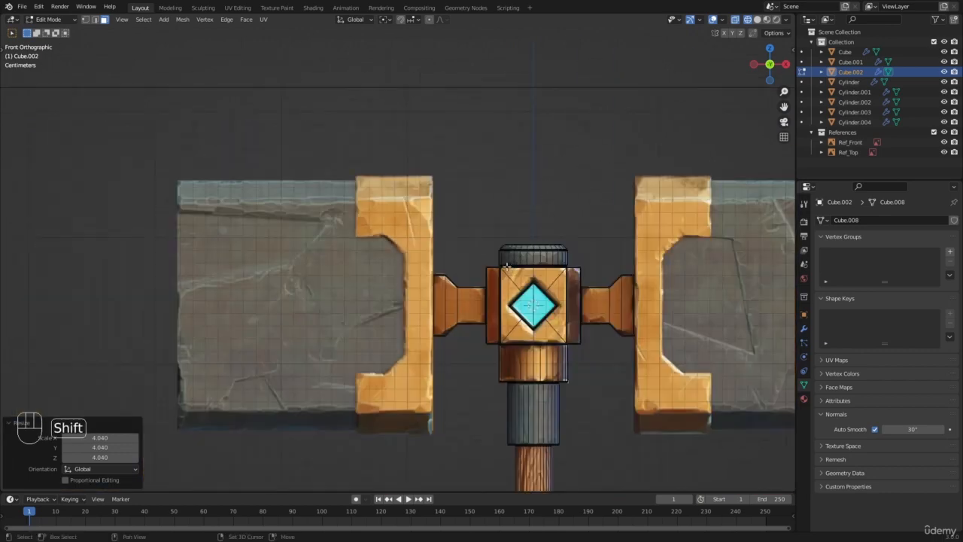
{"action": "middle_click_drag", "start_coordinate": [507, 266], "coordinate": [511, 224], "text": "shift"}
{"action": "scroll", "coordinate": [511, 224], "scroll_direction": "up", "scroll_amount": 1}
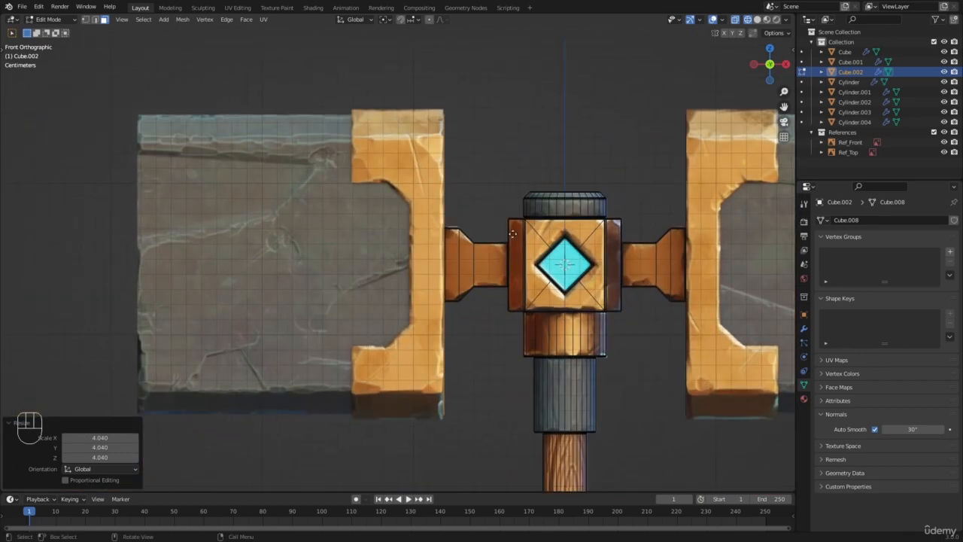
{"action": "key", "text": "g"}
{"action": "key", "text": "x"}
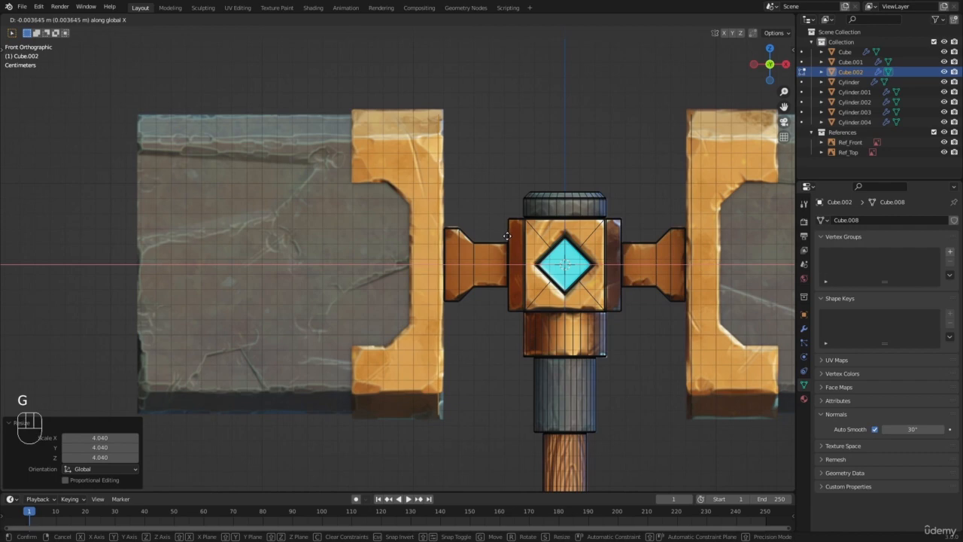
{"action": "left_click", "coordinate": [508, 237]}
Extrude the face outward to the hammer head's outer end in the front reference, forming a mirrored block
{"action": "key", "text": "e"}
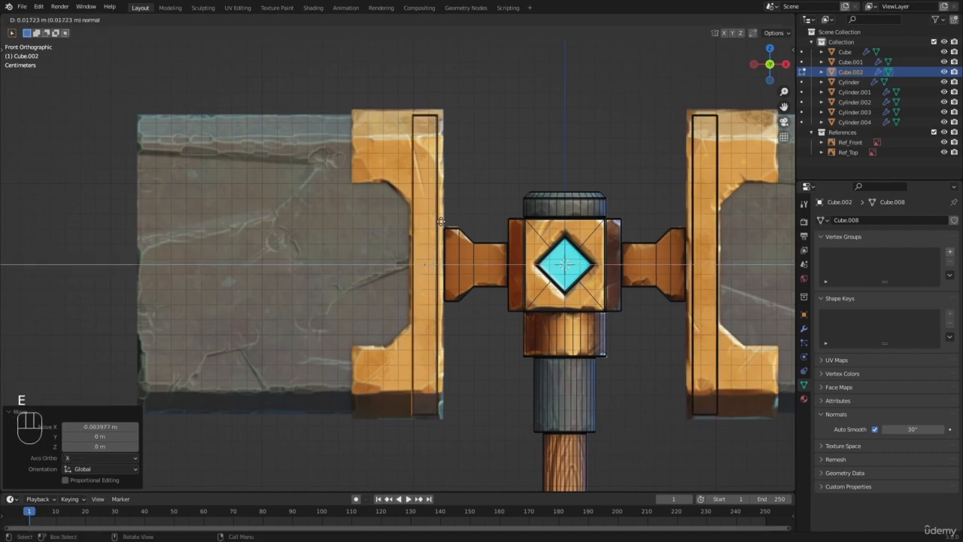
{"action": "left_click", "coordinate": [179, 240]}
{"action": "key", "text": "z"}
{"action": "left_click", "coordinate": [226, 240]}
{"action": "middle_click_drag", "start_coordinate": [226, 240], "coordinate": [376, 230]}
{"action": "key", "text": "Tab"}
{"action": "key", "text": "a"}
{"action": "key", "text": "a"}
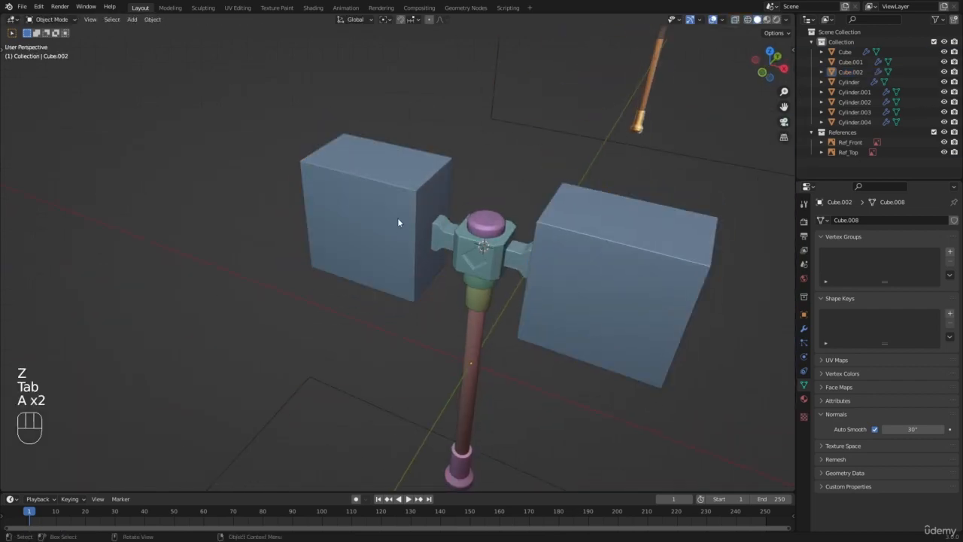
Inspect the modifier settings of the side connectors
{"action": "scroll", "coordinate": [435, 215], "scroll_direction": "up", "scroll_amount": 3}
{"action": "left_click", "coordinate": [507, 197]}
{"action": "middle_click_drag", "start_coordinate": [452, 214], "coordinate": [500, 226]}
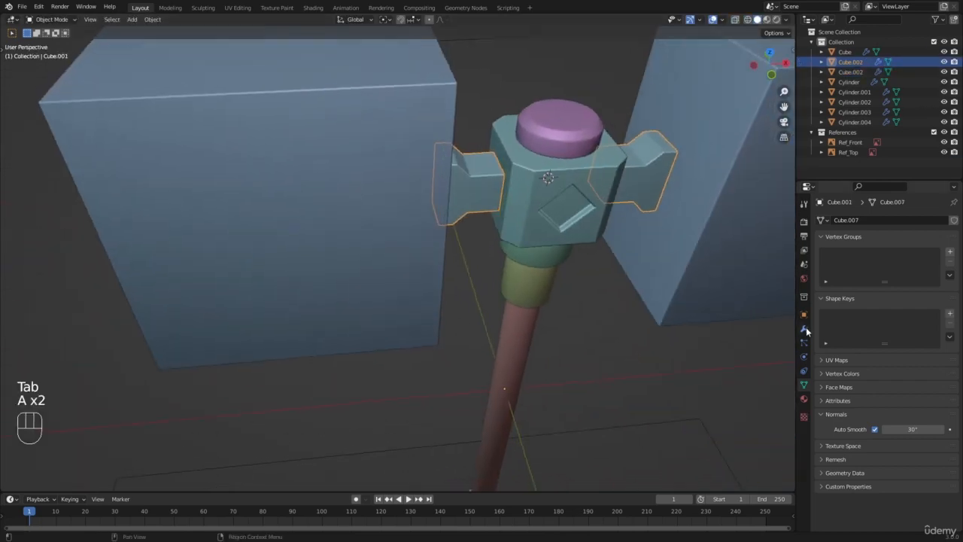
{"action": "left_click", "coordinate": [804, 329]}
{"action": "key", "text": "a"}
{"action": "key", "text": "a"}
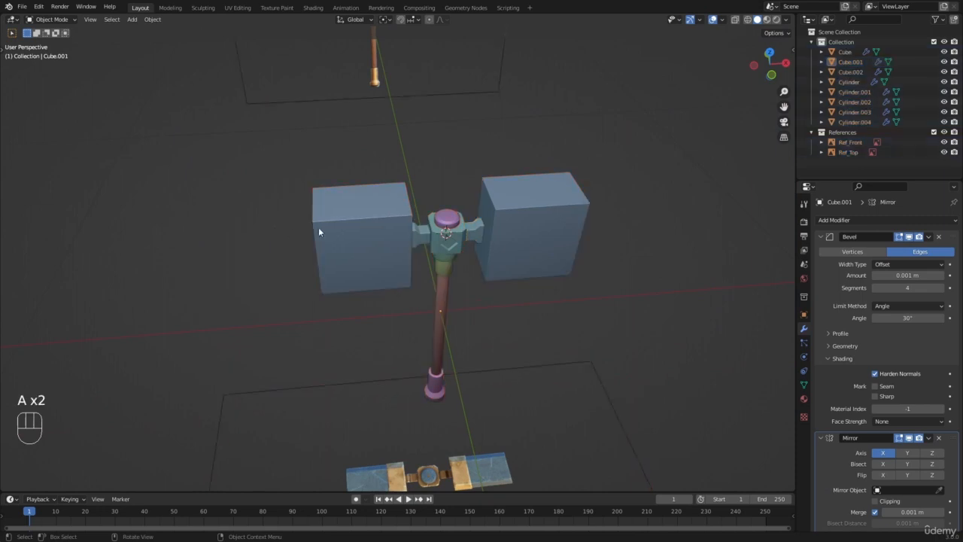
Scale the hammer head block's whole mesh by 0.967 along Y to fit the stone part of the top reference
{"action": "left_click", "coordinate": [319, 228]}
{"action": "key", "text": "Tab"}
{"action": "scroll", "coordinate": [330, 213], "scroll_direction": "up", "scroll_amount": 3}
{"action": "key", "text": "2"}
{"action": "left_click", "coordinate": [321, 189]}
{"action": "key", "text": "a"}
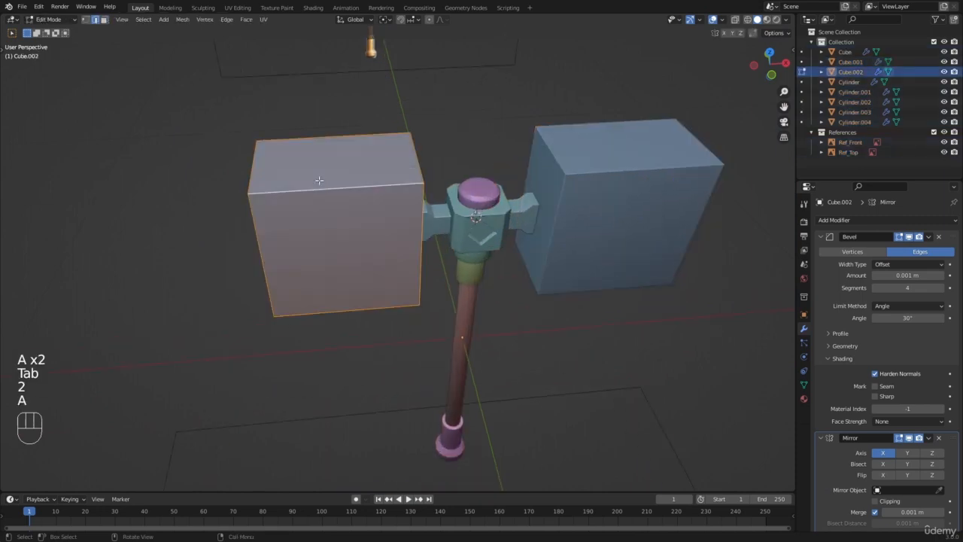
{"action": "key", "text": "KP_7"}
{"action": "key", "text": "z"}
{"action": "left_click", "coordinate": [201, 204]}
{"action": "scroll", "coordinate": [398, 183], "scroll_direction": "up", "scroll_amount": 2}
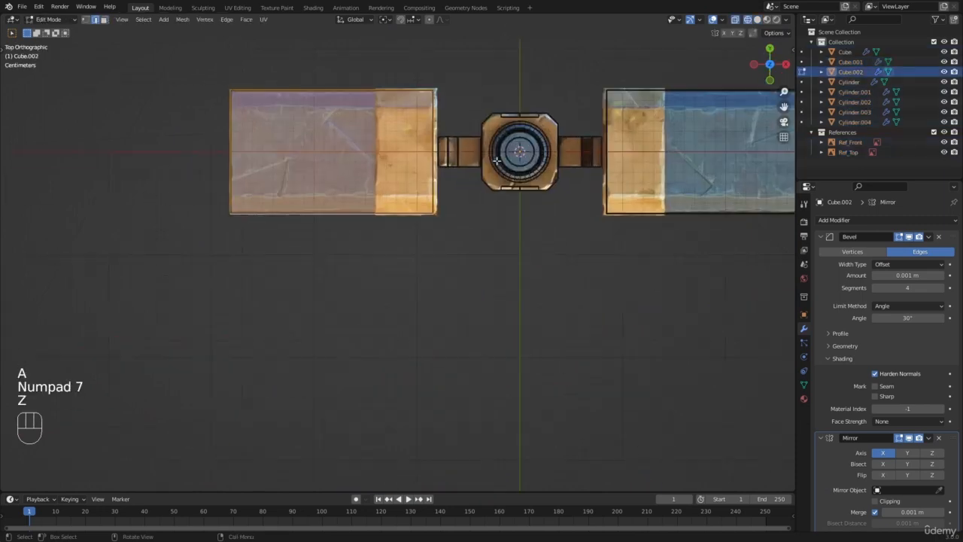
{"action": "middle_click_drag", "start_coordinate": [456, 155], "coordinate": [505, 260], "text": "shift"}
{"action": "scroll", "coordinate": [506, 261], "scroll_direction": "up", "scroll_amount": 5}
{"action": "key", "text": "s"}
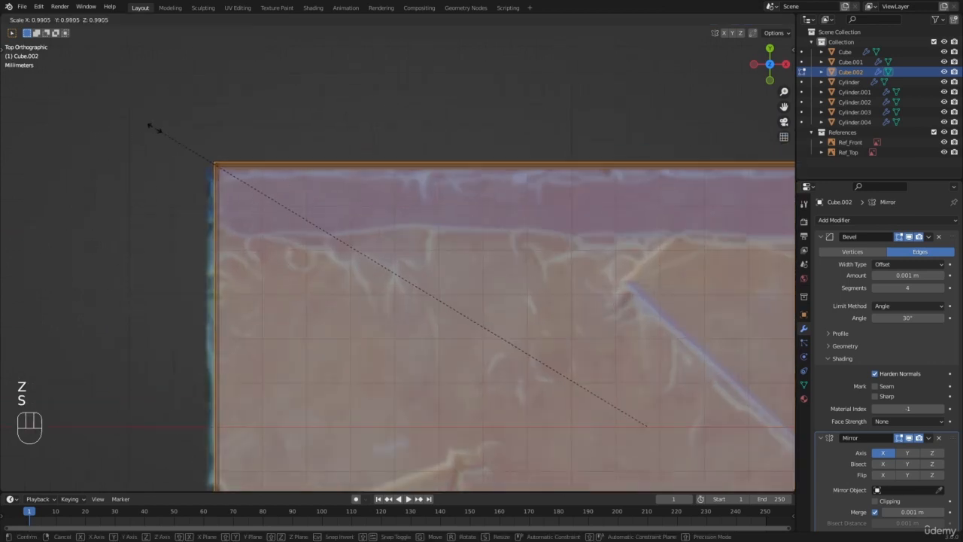
{"action": "key", "text": "y"}
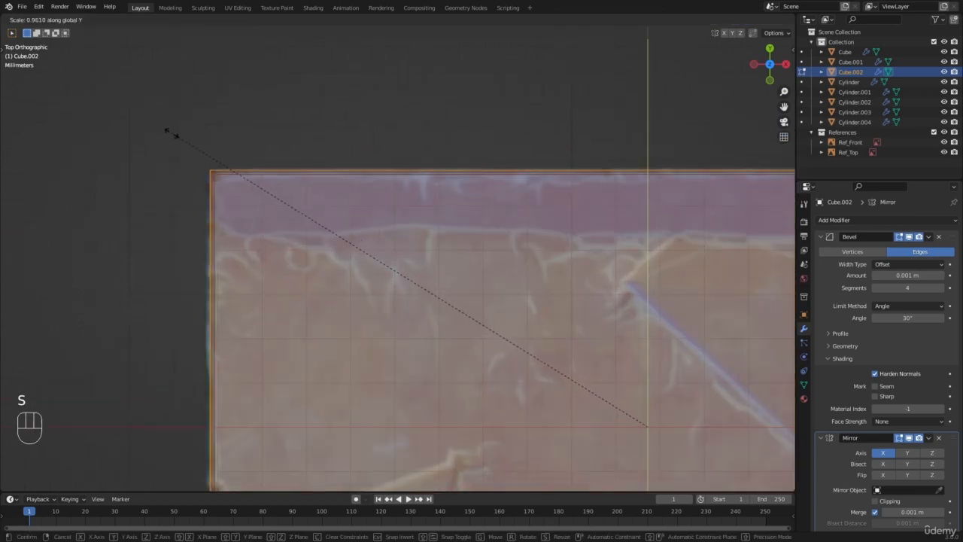
{"action": "left_click", "coordinate": [168, 131]}
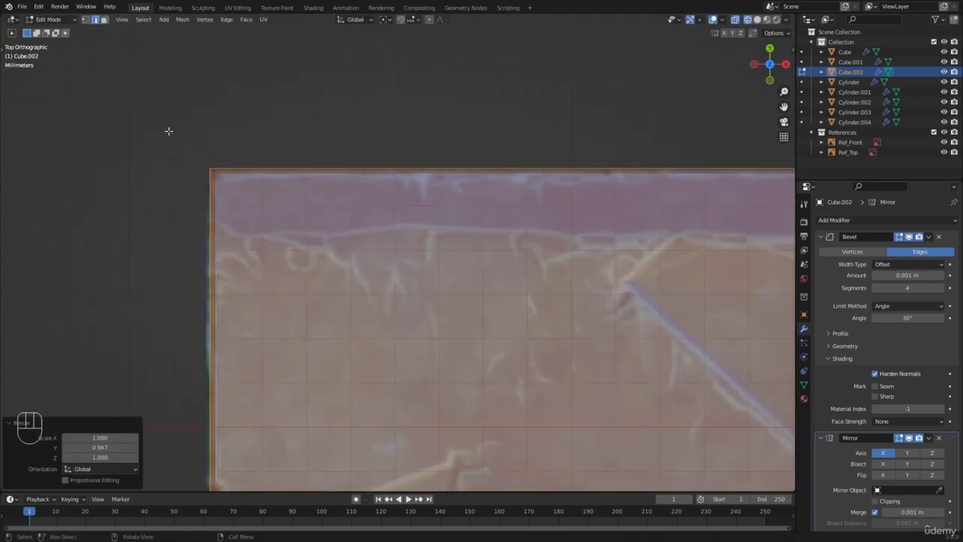
{"action": "scroll", "coordinate": [280, 183], "scroll_direction": "down", "scroll_amount": 9}
{"action": "scroll", "coordinate": [265, 223], "scroll_direction": "up", "scroll_amount": 2}
{"action": "key", "text": "z"}
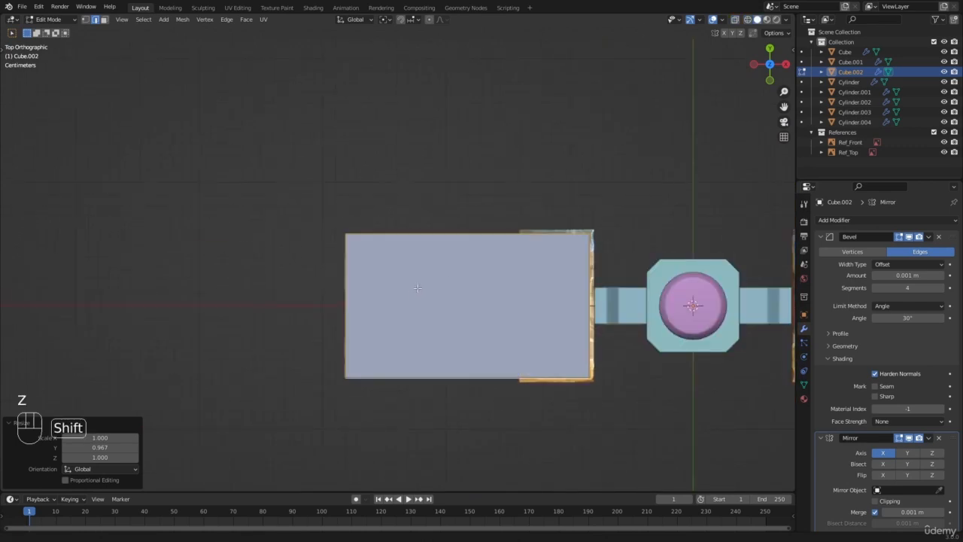
Select the four long edges running along the hammer head block
{"action": "middle_click_drag", "start_coordinate": [412, 293], "coordinate": [358, 224], "text": "shift"}
{"action": "scroll", "coordinate": [358, 224], "scroll_direction": "up", "scroll_amount": 2}
{"action": "key", "text": "z"}
{"action": "key", "text": "z"}
{"action": "middle_click_drag", "start_coordinate": [276, 216], "coordinate": [344, 159]}
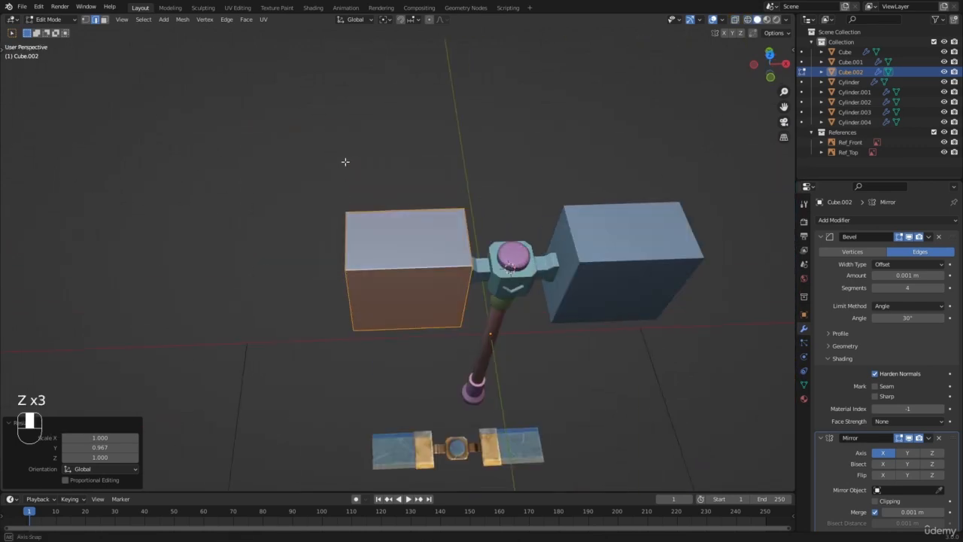
{"action": "scroll", "coordinate": [434, 276], "scroll_direction": "up", "scroll_amount": 3}
{"action": "left_click", "coordinate": [216, 60]}
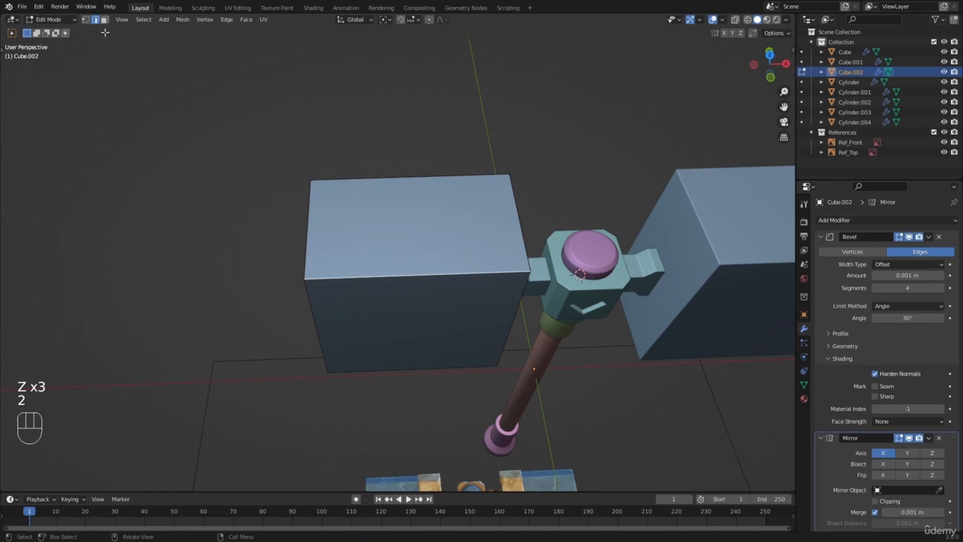
{"action": "left_click", "coordinate": [348, 178], "text": "shift"}
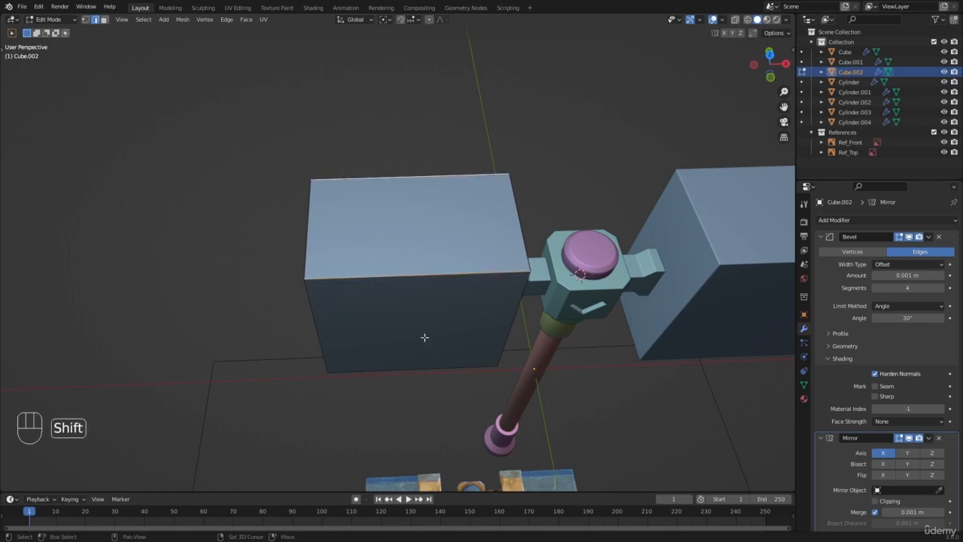
{"action": "left_click", "coordinate": [426, 353], "text": "shift"}
{"action": "middle_click_drag", "start_coordinate": [336, 202], "coordinate": [547, 229]}
{"action": "left_click", "coordinate": [342, 399], "text": "shift"}
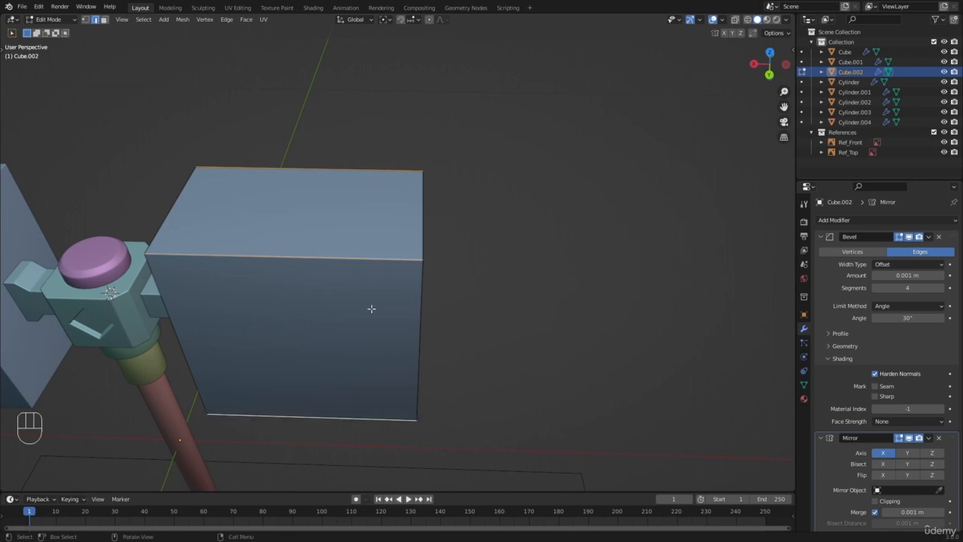
Bevel the four selected edges with one segment, about 0.0144 m wide, to match the chamfered borders of the head in the top reference
{"action": "key", "text": "KP_1"}
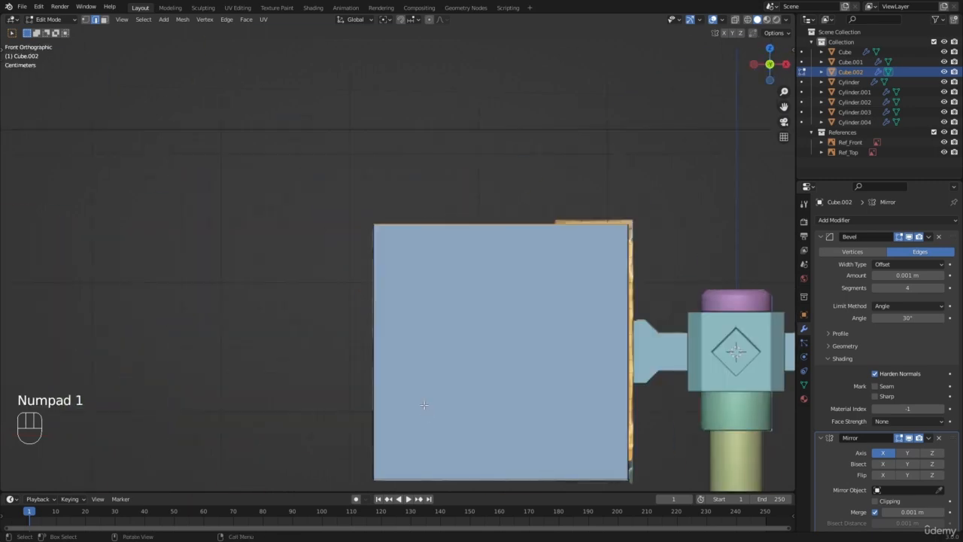
{"action": "key", "text": "KP_7"}
{"action": "key", "text": "z"}
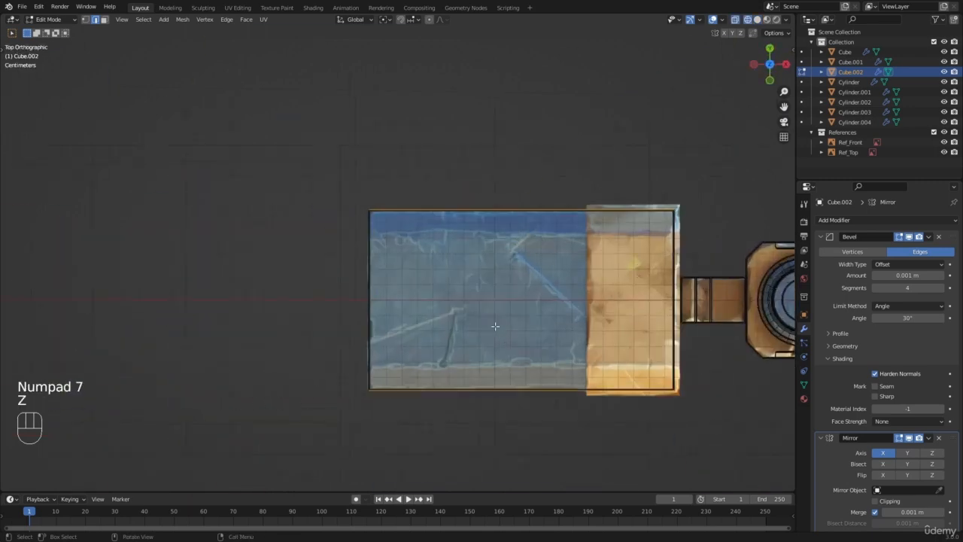
{"action": "scroll", "coordinate": [496, 326], "scroll_direction": "up", "scroll_amount": 3}
{"action": "key", "text": "z"}
{"action": "left_click", "coordinate": [436, 320]}
{"action": "middle_click_drag", "start_coordinate": [484, 302], "coordinate": [272, 223], "text": "shift"}
{"action": "scroll", "coordinate": [272, 223], "scroll_direction": "up", "scroll_amount": 2}
{"action": "scroll", "coordinate": [637, 311], "scroll_direction": "down", "scroll_amount": 3}
{"action": "key", "text": "ctrl+b"}
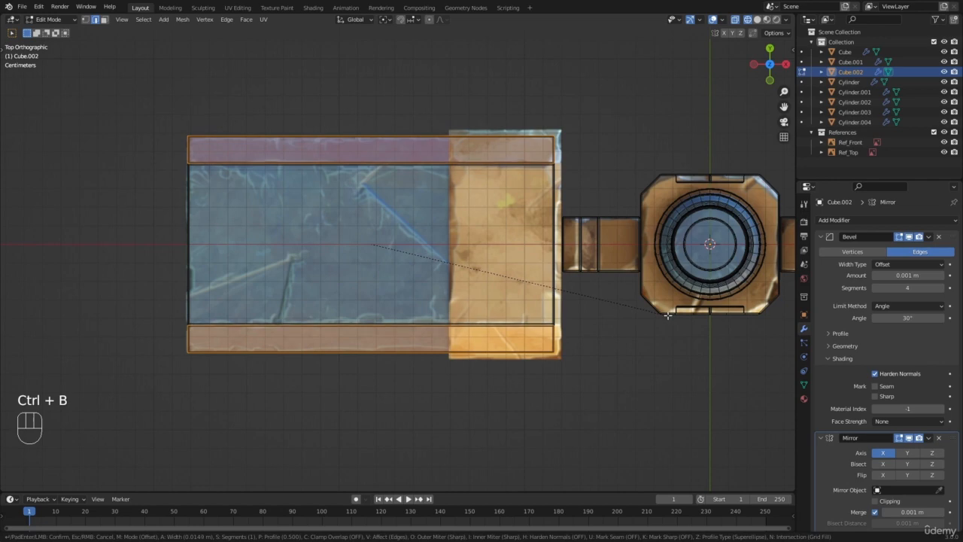
{"action": "left_click", "coordinate": [666, 316]}
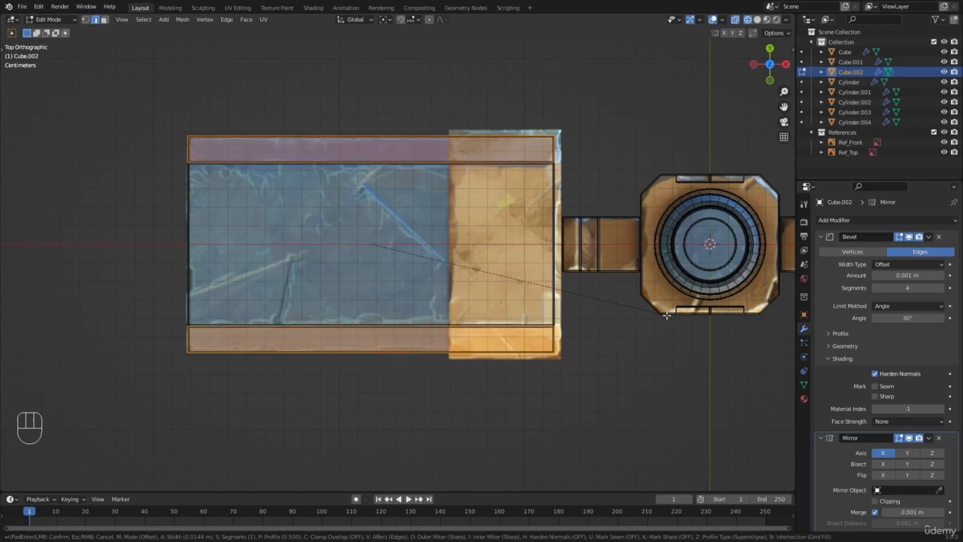
{"action": "key", "text": "shift"}
{"action": "left_click", "coordinate": [667, 316]}
Leave mesh editing, deselect everything and examine the bevelled head blocks on the whole hammer in solid shading
{"action": "scroll", "coordinate": [575, 305], "scroll_direction": "down", "scroll_amount": 5}
{"action": "key", "text": "Tab"}
{"action": "key", "text": "z"}
{"action": "left_click", "coordinate": [472, 293]}
{"action": "key", "text": "a"}
{"action": "key", "text": "a"}
{"action": "scroll", "coordinate": [339, 242], "scroll_direction": "down", "scroll_amount": 5}
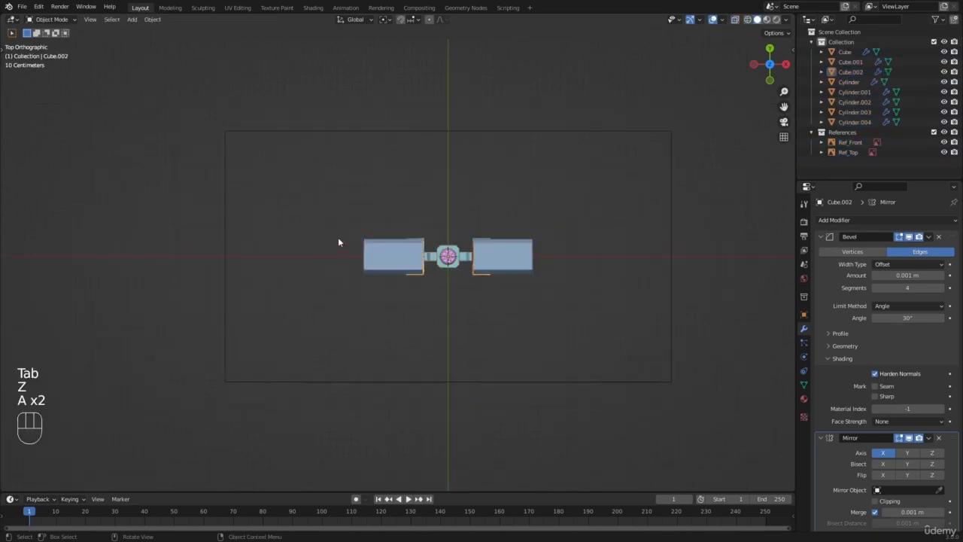
{"action": "mouse_move", "coordinate": [339, 239]}
{"action": "middle_mouse_down"}
{"action": "mouse_move", "coordinate": [395, 104]}
{"action": "mouse_move", "coordinate": [438, 153]}
{"action": "mouse_move", "coordinate": [460, 100]}
{"action": "mouse_move", "coordinate": [597, 134]}
{"action": "mouse_move", "coordinate": [355, 215]}
{"action": "mouse_move", "coordinate": [326, 266]}
{"action": "mouse_move", "coordinate": [335, 241]}
{"action": "middle_mouse_up"}
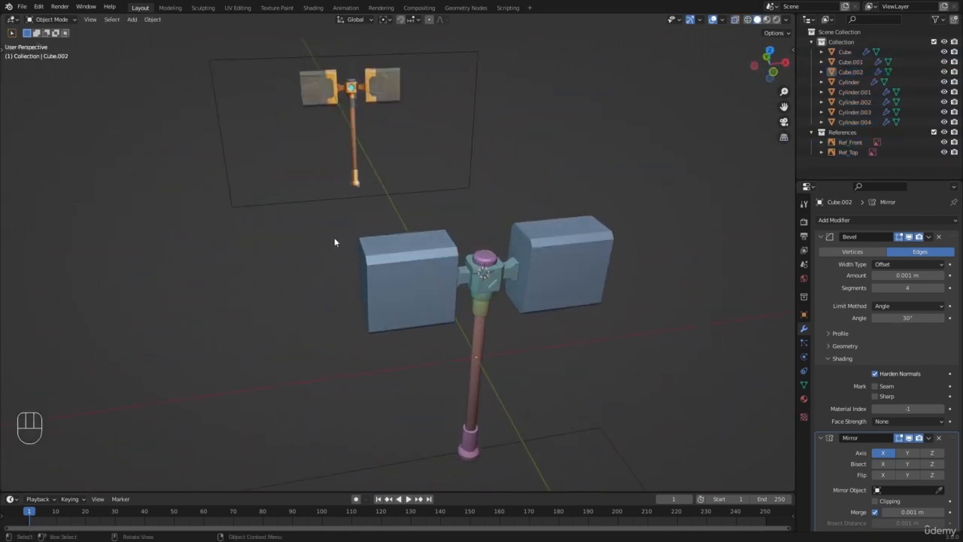
Open the hammer head block for mesh editing in wireframe front view, with nothing selected and the editing tools shown
{"action": "key", "text": "KP_1"}
{"action": "scroll", "coordinate": [624, 265], "scroll_direction": "up", "scroll_amount": 8}
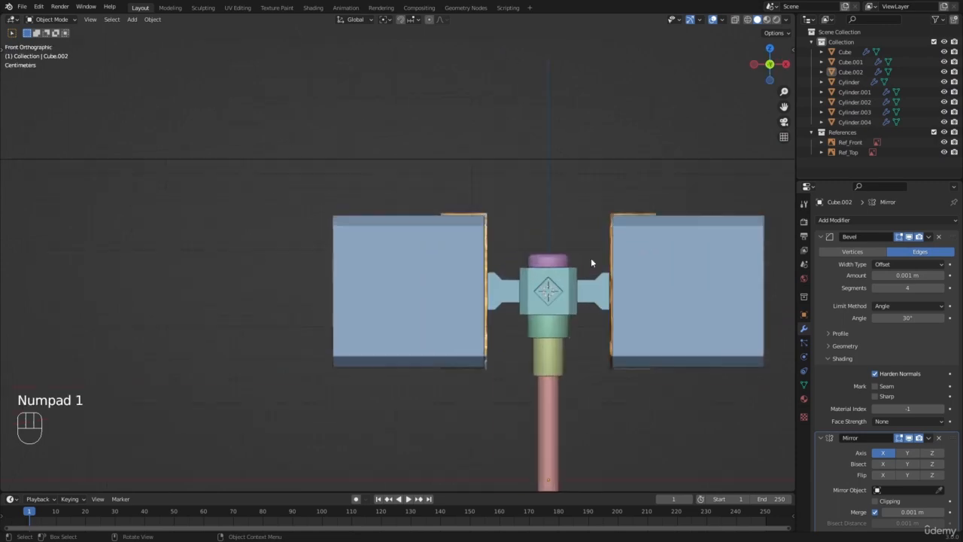
{"action": "left_click", "coordinate": [494, 195]}
{"action": "key", "text": "z"}
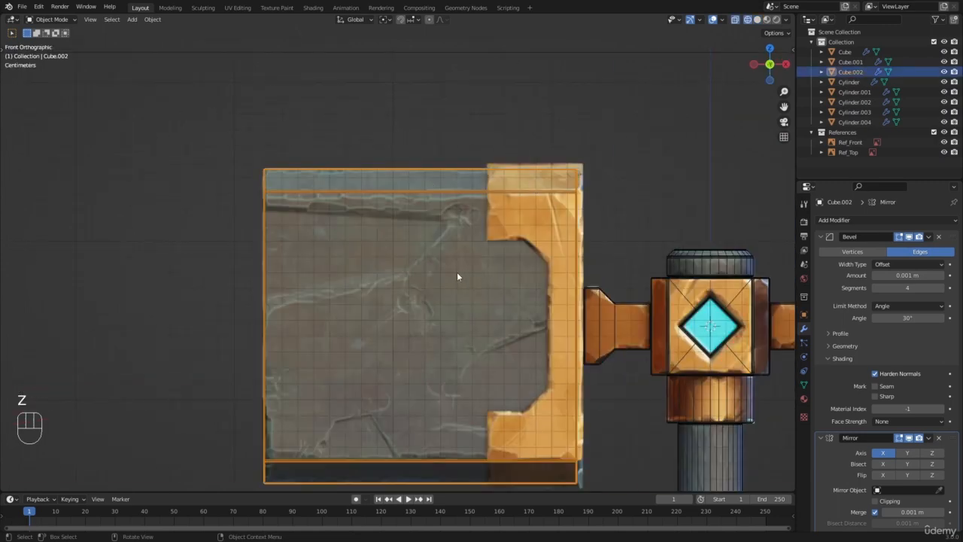
{"action": "middle_click_drag", "start_coordinate": [457, 272], "coordinate": [445, 252], "text": "shift"}
{"action": "key", "text": "Tab"}
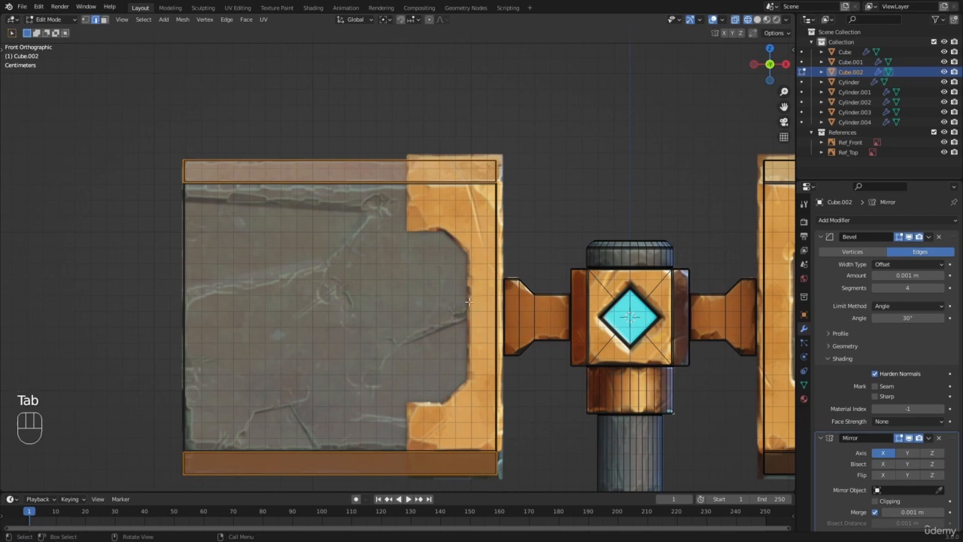
{"action": "key", "text": "Tab"}
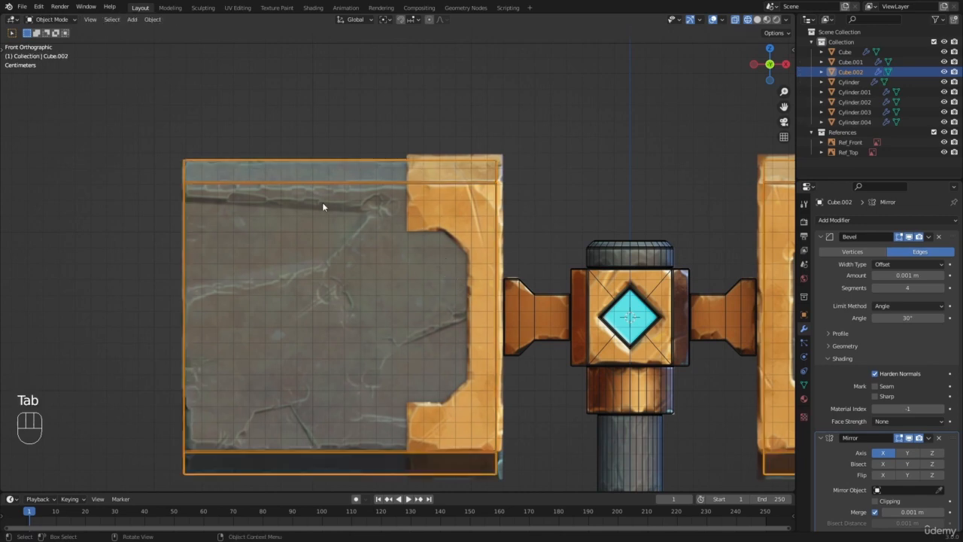
{"action": "key", "text": "Tab"}
{"action": "key", "text": "a"}
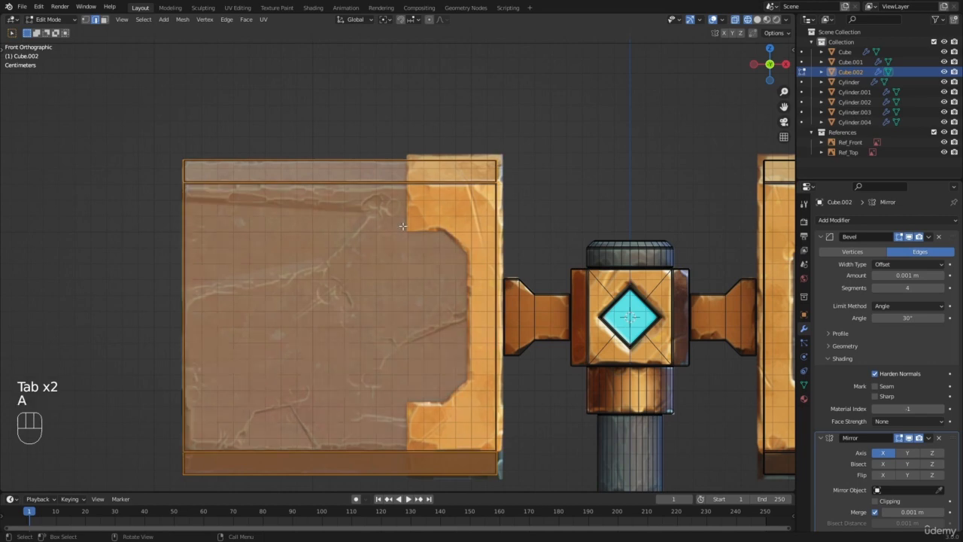
{"action": "key", "text": "a"}
{"action": "key", "text": "n"}
{"action": "key", "text": "n"}
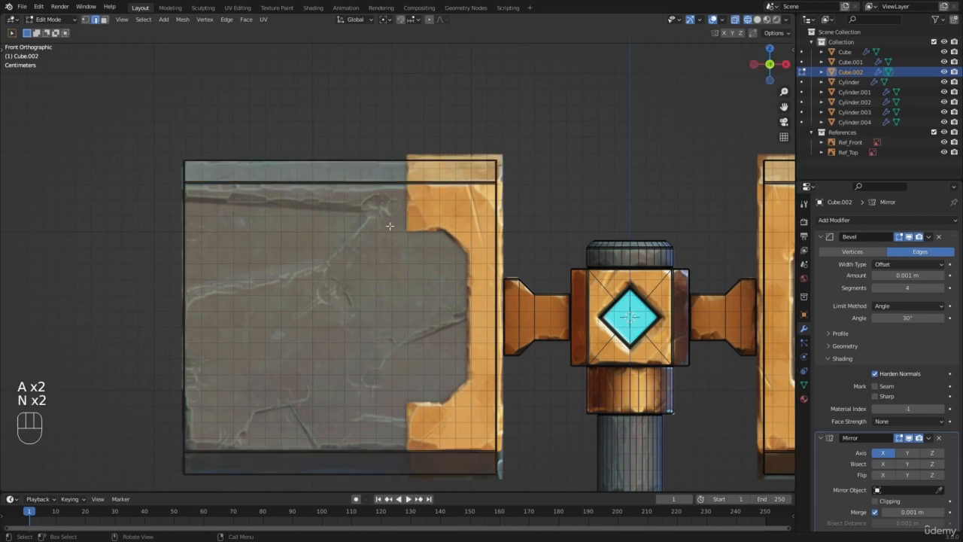
{"action": "key", "text": "t"}
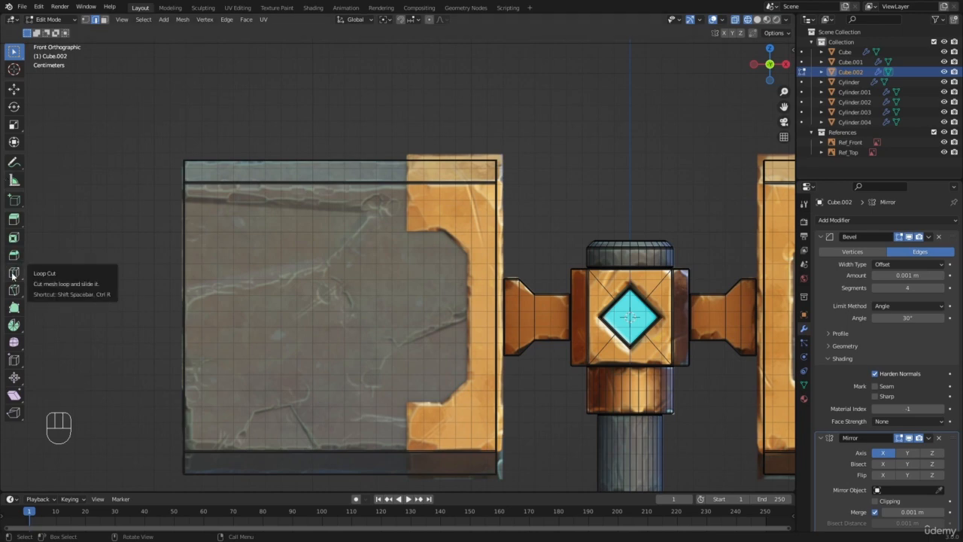
{"action": "key", "text": "ctrl+r"}
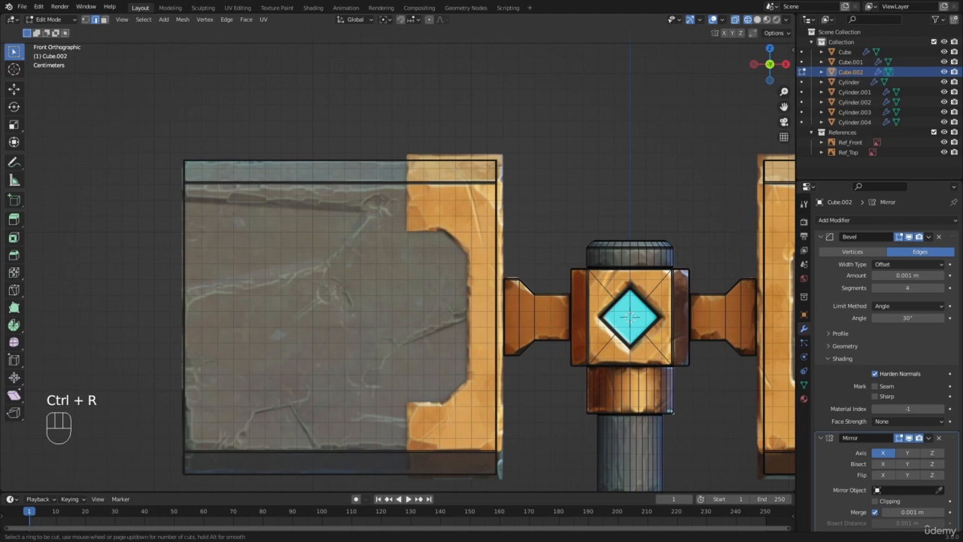
{"action": "key", "text": "ctrl+r"}
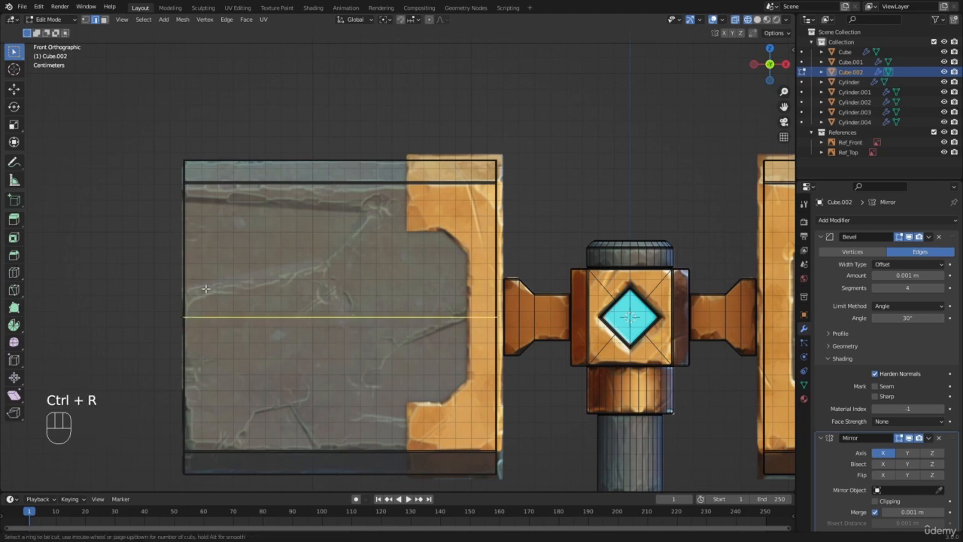
{"action": "right_click", "coordinate": [235, 180]}
Try a centred lengthwise loop cut along the top of the hammer head block, select its end face, and undo these changes
{"action": "key", "text": "z"}
{"action": "middle_click_drag", "start_coordinate": [292, 175], "coordinate": [462, 236]}
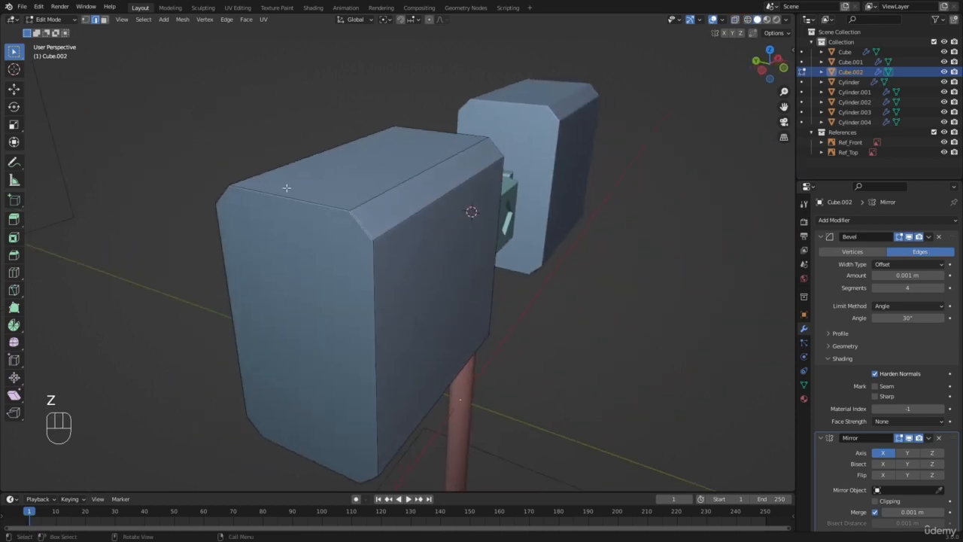
{"action": "key", "text": "ctrl+r"}
{"action": "left_click", "coordinate": [298, 212]}
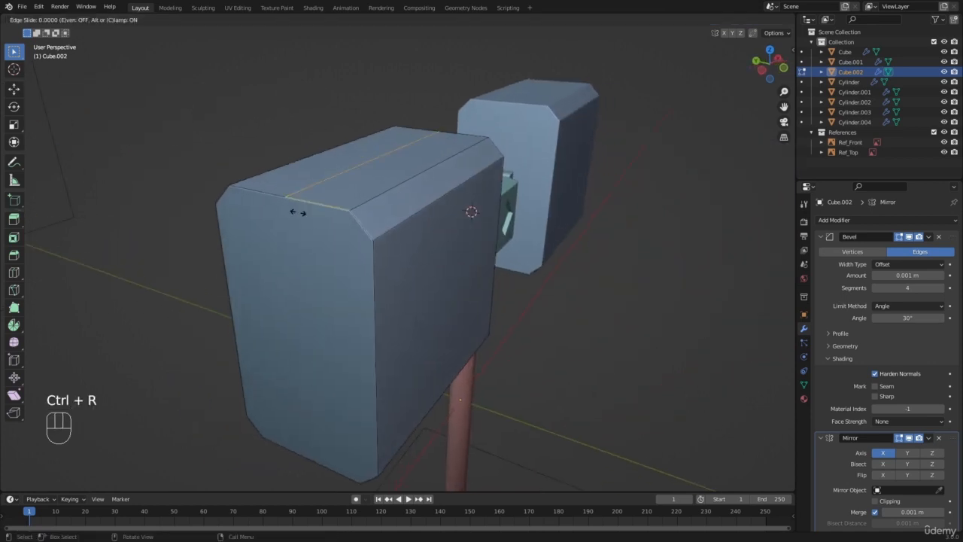
{"action": "right_click", "coordinate": [286, 205]}
{"action": "middle_click_drag", "start_coordinate": [260, 267], "coordinate": [366, 193]}
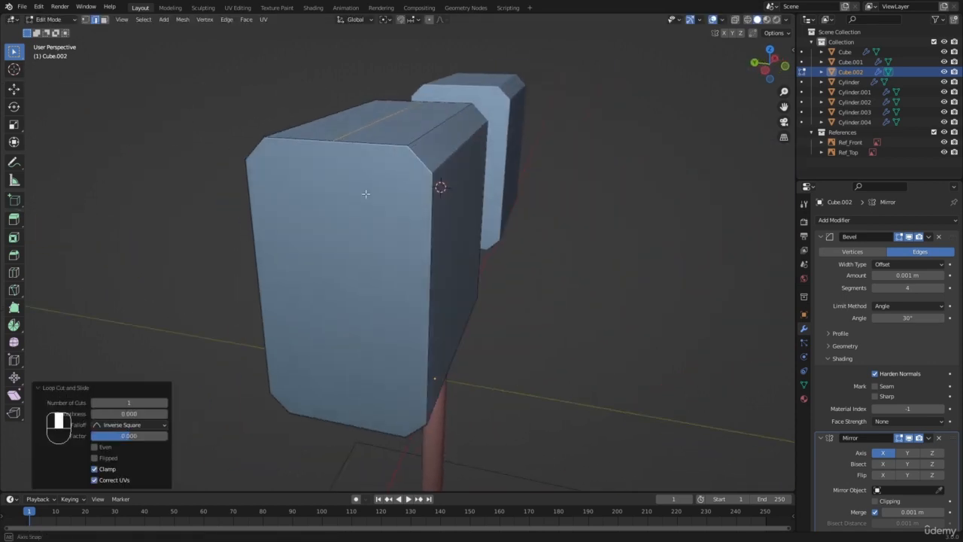
{"action": "key", "text": "3"}
{"action": "left_click", "coordinate": [360, 172]}
{"action": "key", "text": "ctrl"}
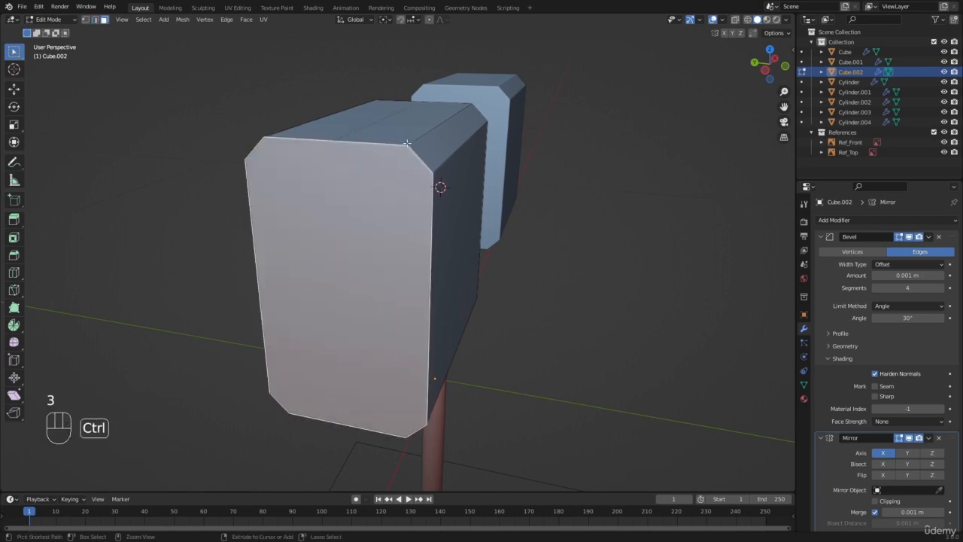
{"action": "key", "text": "ctrl+z"}
{"action": "key", "text": "ctrl+z"}
{"action": "key", "text": "ctrl+z"}
Try centred loop cuts around the hammer head block from an angled view, undoing each one
{"action": "middle_click_drag", "start_coordinate": [403, 146], "coordinate": [402, 235]}
{"action": "key", "text": "ctrl+r"}
{"action": "left_click", "coordinate": [372, 138]}
{"action": "left_click", "coordinate": [375, 137]}
{"action": "key", "text": "ctrl+z"}
{"action": "middle_click_drag", "start_coordinate": [402, 234], "coordinate": [379, 249], "text": "shift"}
{"action": "key", "text": "3"}
{"action": "left_click", "coordinate": [385, 252]}
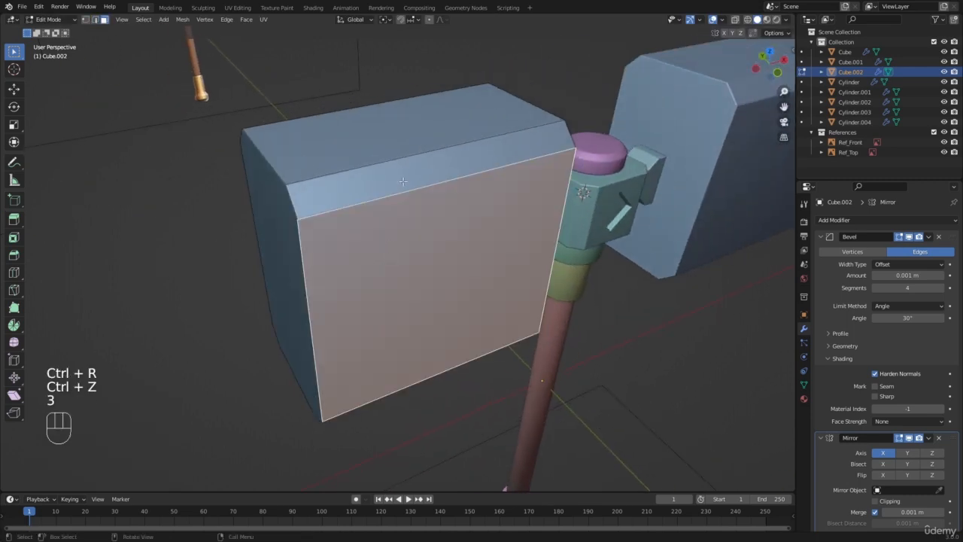
{"action": "left_click", "coordinate": [377, 182]}
{"action": "left_click", "coordinate": [369, 154]}
{"action": "key", "text": "ctrl+r"}
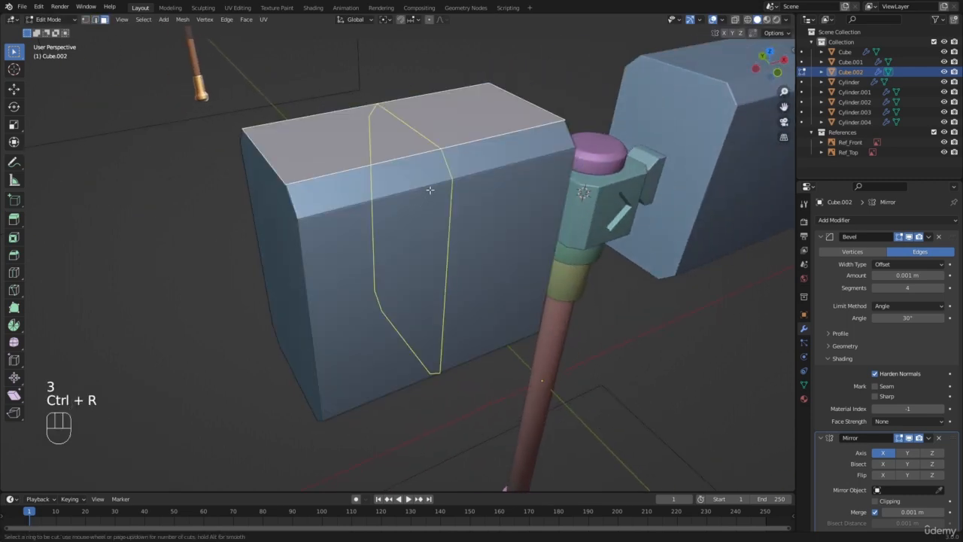
{"action": "left_click", "coordinate": [429, 190]}
{"action": "left_click", "coordinate": [429, 190]}
{"action": "scroll", "coordinate": [476, 333], "scroll_direction": "down", "scroll_amount": 4}
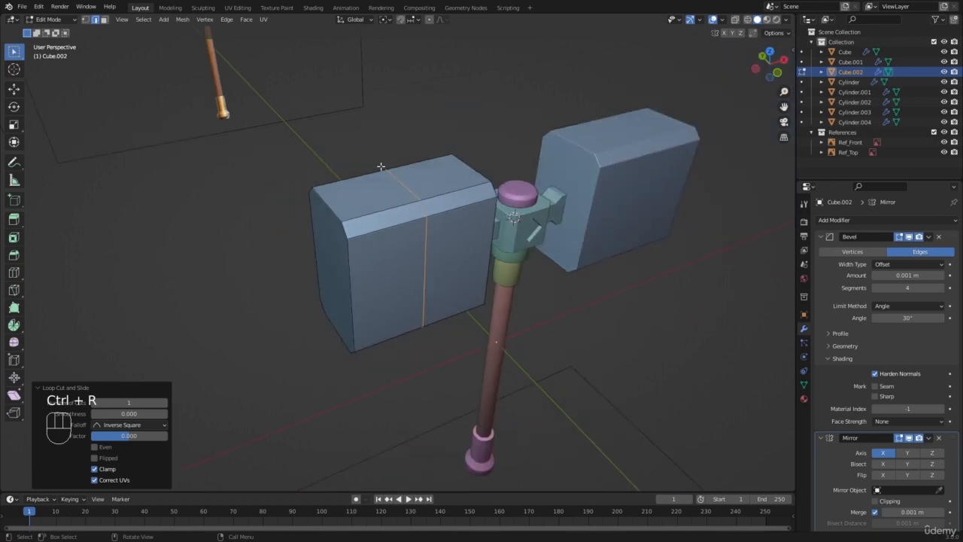
{"action": "key", "text": "ctrl+z"}
Add one crosswise loop cut to the head block, slid by a factor of about 0.428 to where the gold band meets the stone
{"action": "key", "text": "KP_1"}
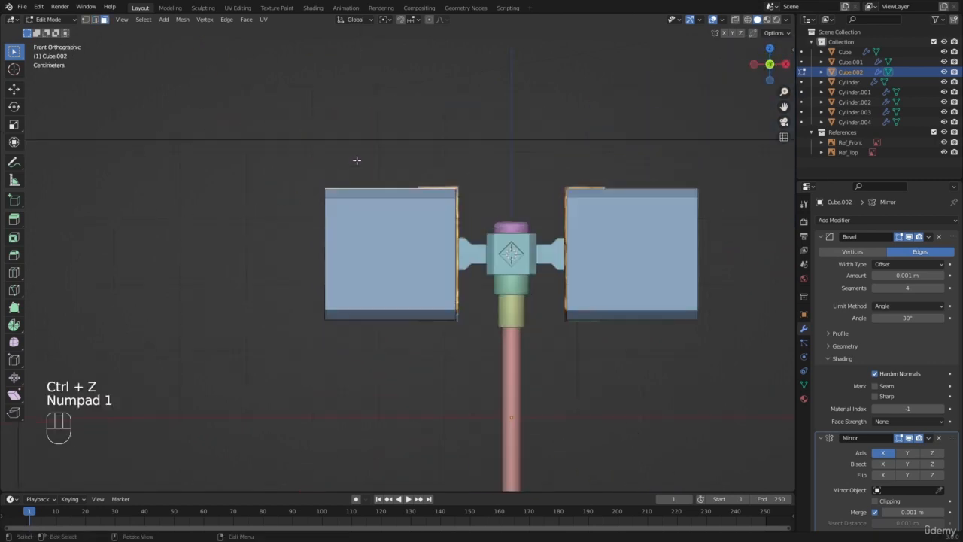
{"action": "scroll", "coordinate": [357, 160], "scroll_direction": "up", "scroll_amount": 6}
{"action": "key", "text": "z"}
{"action": "middle_click_drag", "start_coordinate": [427, 137], "coordinate": [373, 151], "text": "shift"}
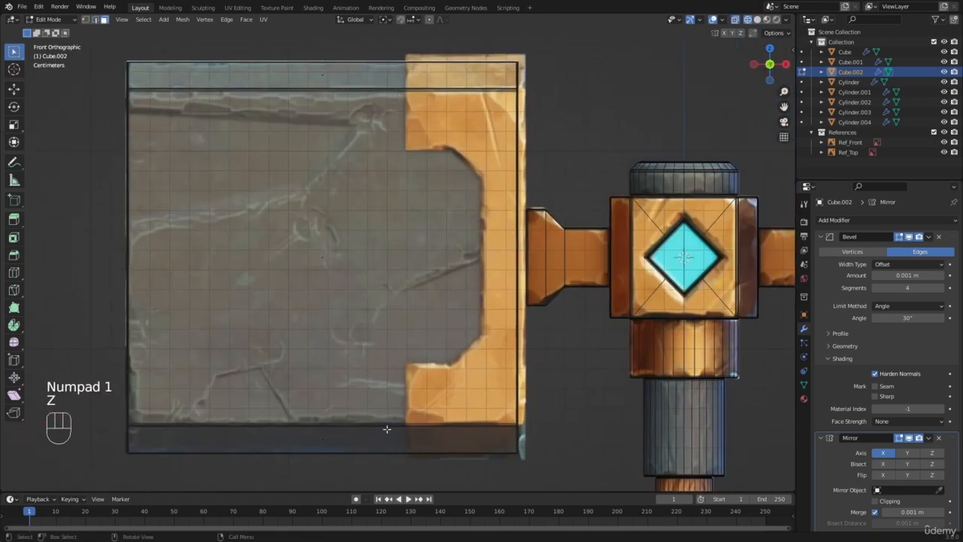
{"action": "key", "text": "ctrl+r"}
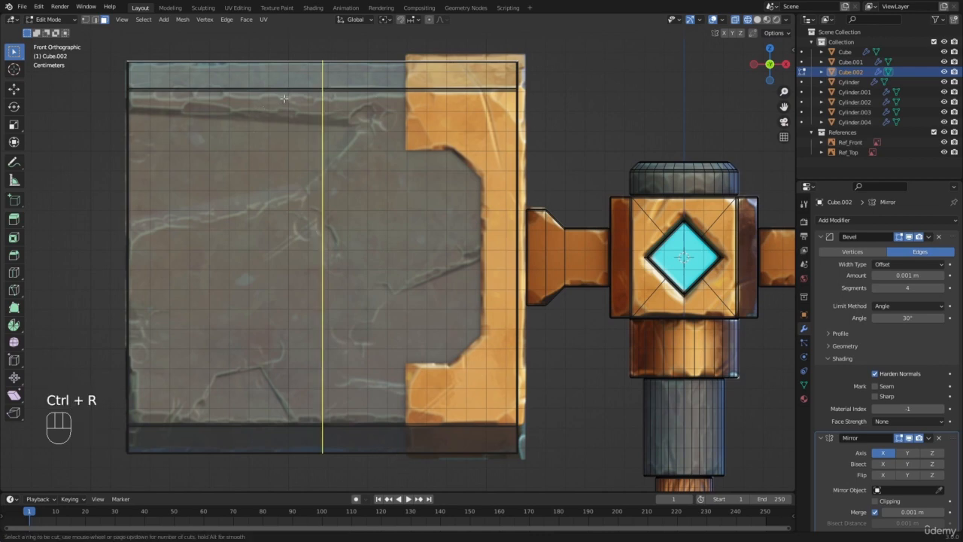
{"action": "scroll", "coordinate": [284, 98], "scroll_direction": "up", "scroll_amount": 3}
{"action": "scroll", "coordinate": [283, 98], "scroll_direction": "down", "scroll_amount": 2}
{"action": "scroll", "coordinate": [284, 98], "scroll_direction": "up", "scroll_amount": 4}
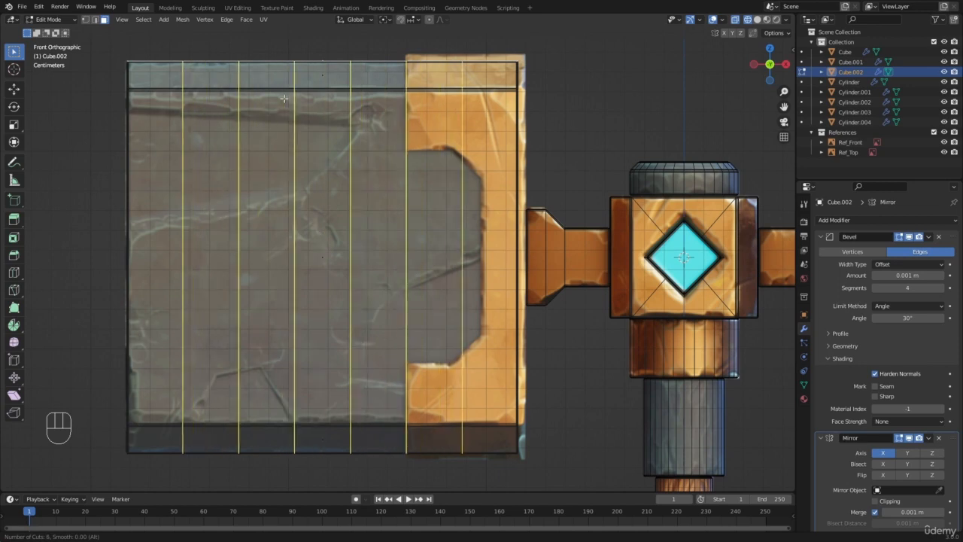
{"action": "scroll", "coordinate": [283, 98], "scroll_direction": "down", "scroll_amount": 4}
{"action": "scroll", "coordinate": [283, 98], "scroll_direction": "down", "scroll_amount": 1}
{"action": "scroll", "coordinate": [284, 98], "scroll_direction": "up", "scroll_amount": 7}
{"action": "scroll", "coordinate": [283, 98], "scroll_direction": "down", "scroll_amount": 7}
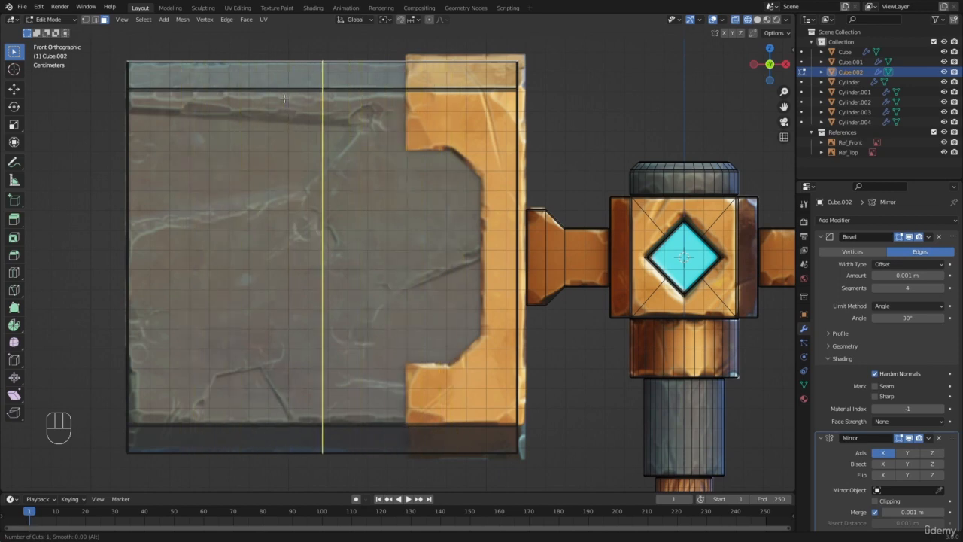
{"action": "left_click", "coordinate": [284, 98]}
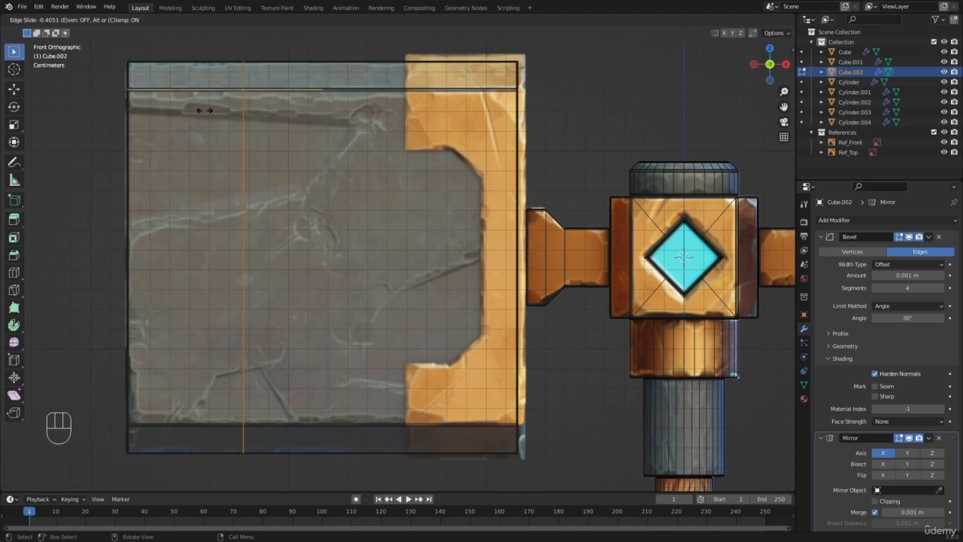
{"action": "left_click", "coordinate": [367, 137]}
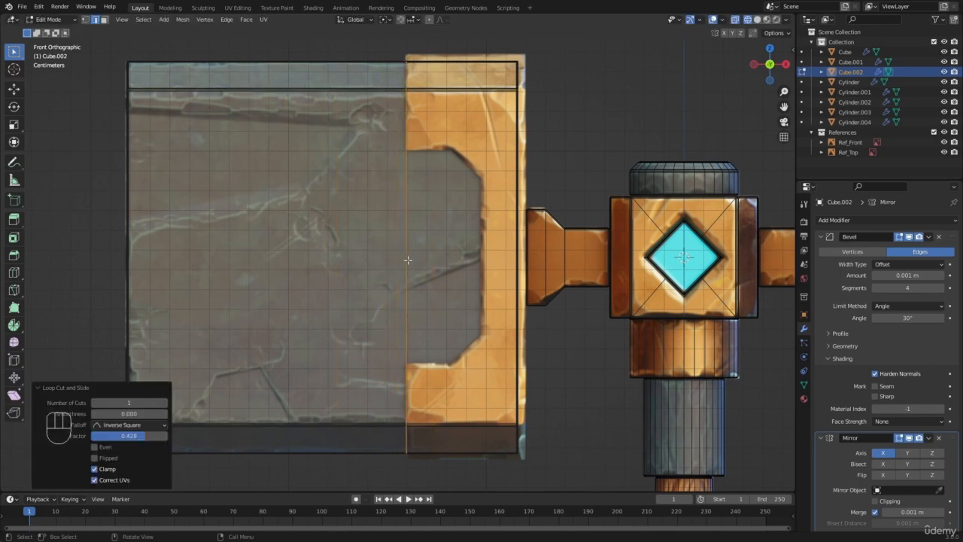
{"action": "key", "text": "ctrl+r"}
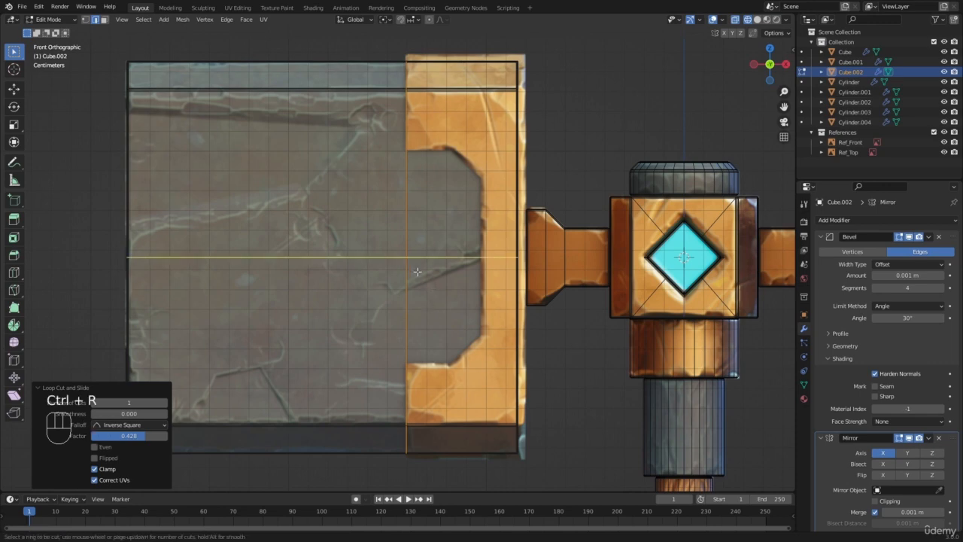
{"action": "right_click", "coordinate": [416, 216]}
{"action": "right_click", "coordinate": [417, 216]}
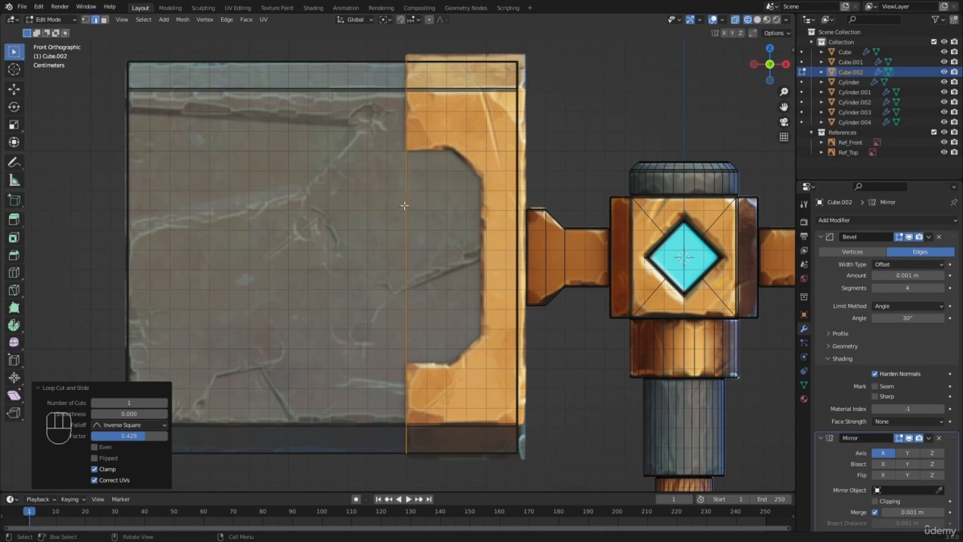
Add two crosswise loop cuts to the head block, one slid by about -0.277 to the notch corner, one at the notch's inner edge
{"action": "key", "text": "ctrl+r"}
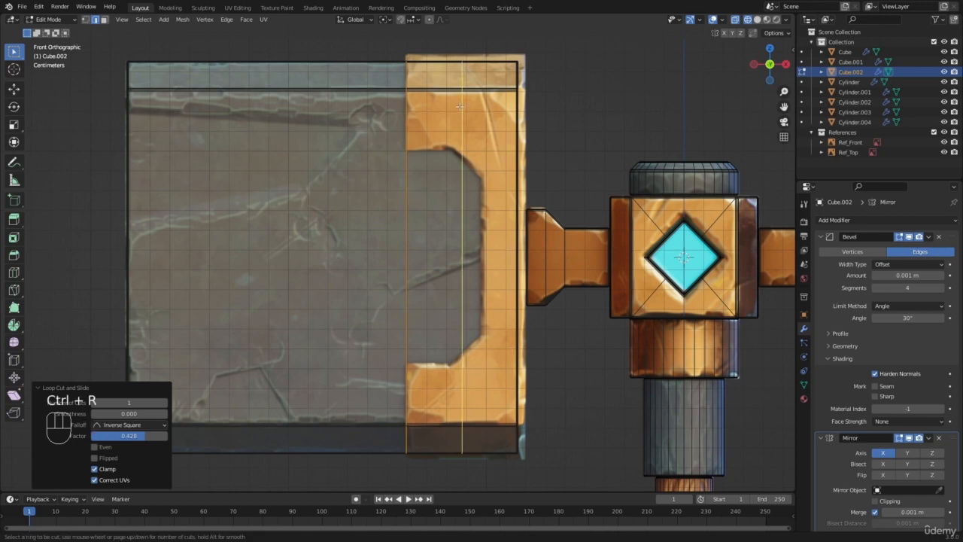
{"action": "left_click", "coordinate": [459, 106]}
{"action": "left_click", "coordinate": [444, 112]}
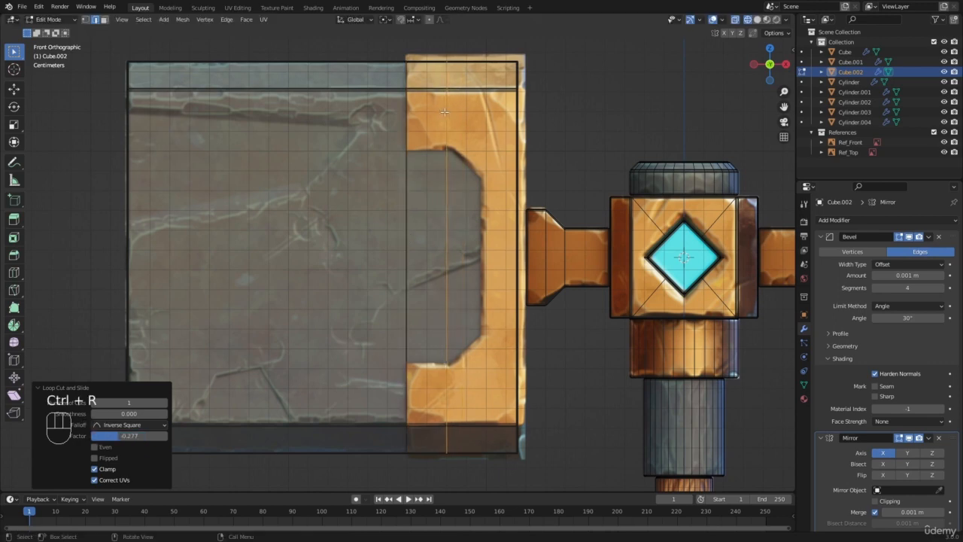
{"action": "key", "text": "ctrl+r"}
{"action": "left_click", "coordinate": [480, 101]}
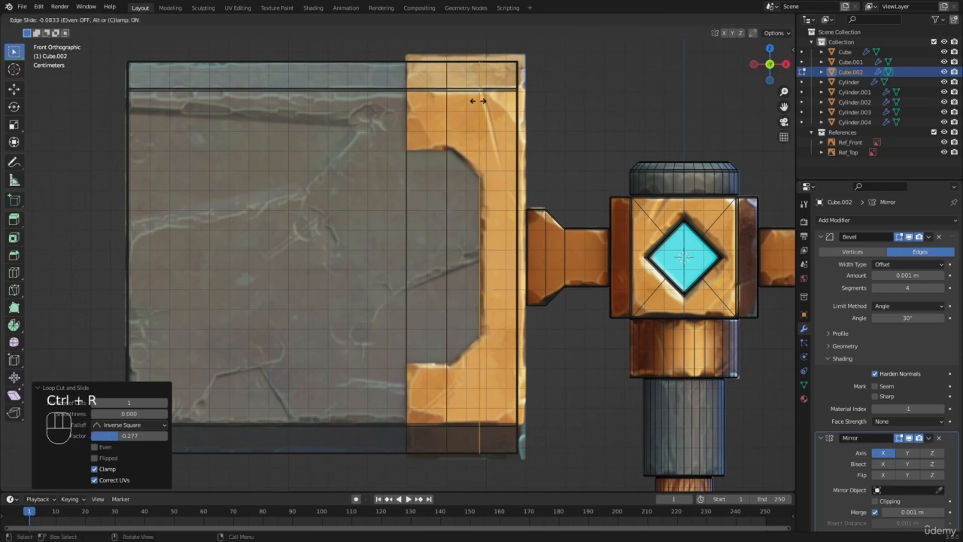
{"action": "left_click", "coordinate": [479, 100]}
{"action": "scroll", "coordinate": [467, 151], "scroll_direction": "down", "scroll_amount": 3}
{"action": "key", "text": "z"}
{"action": "key", "text": "a"}
{"action": "key", "text": "a"}
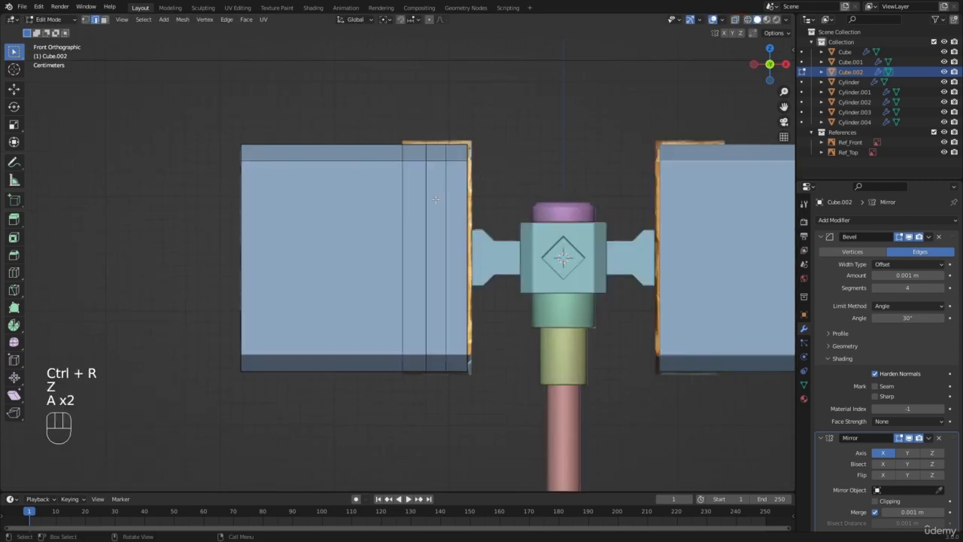
Duplicate all head block faces across the gold band's width in place and separate the copy into its own object
{"action": "middle_click_drag", "start_coordinate": [435, 200], "coordinate": [413, 262]}
{"action": "key", "text": "3"}
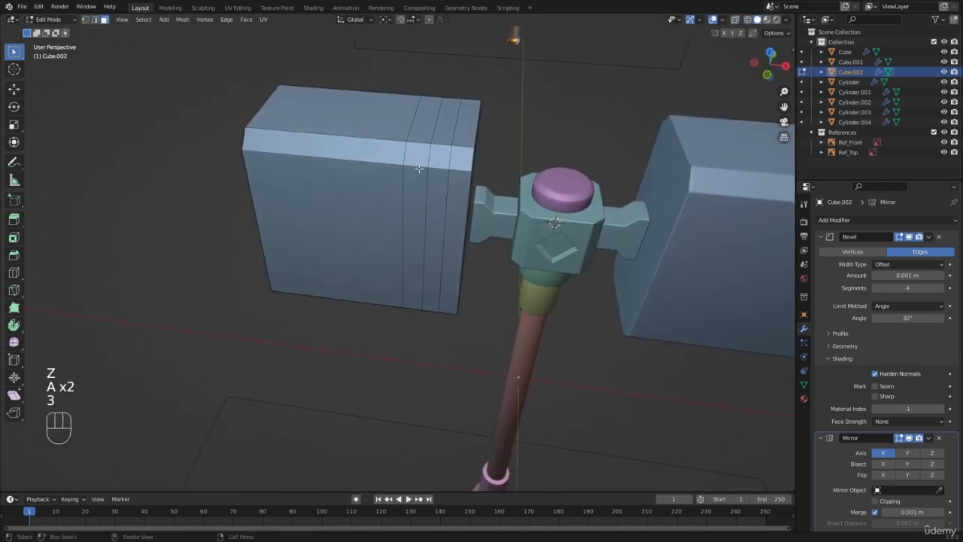
{"action": "key", "text": "KP_1"}
{"action": "key", "text": "z"}
{"action": "scroll", "coordinate": [419, 169], "scroll_direction": "up", "scroll_amount": 2}
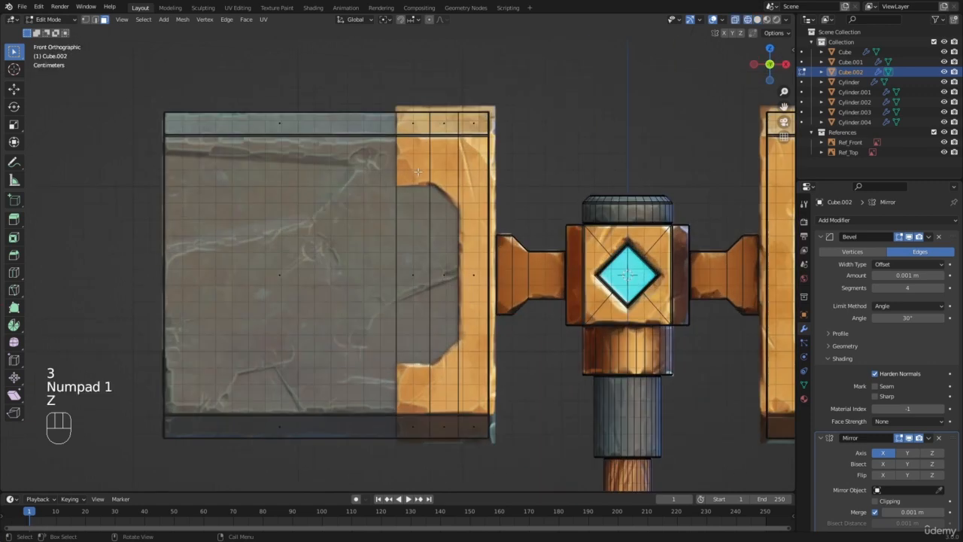
{"action": "key", "text": "b"}
{"action": "mouse_move", "coordinate": [399, 97]}
{"action": "left_mouse_down"}
{"action": "mouse_move", "coordinate": [550, 489]}
{"action": "mouse_move", "coordinate": [502, 419]}
{"action": "left_mouse_up"}
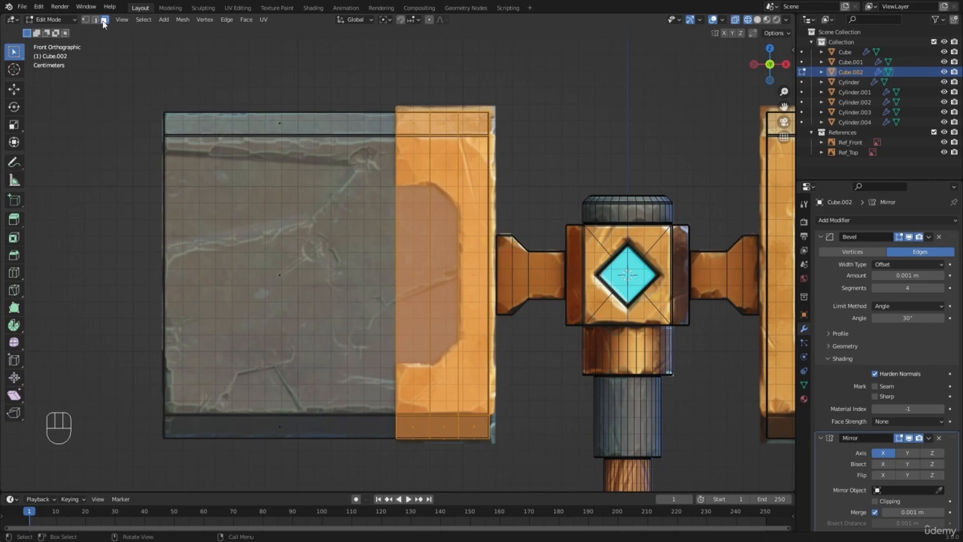
{"action": "key", "text": "shift+d"}
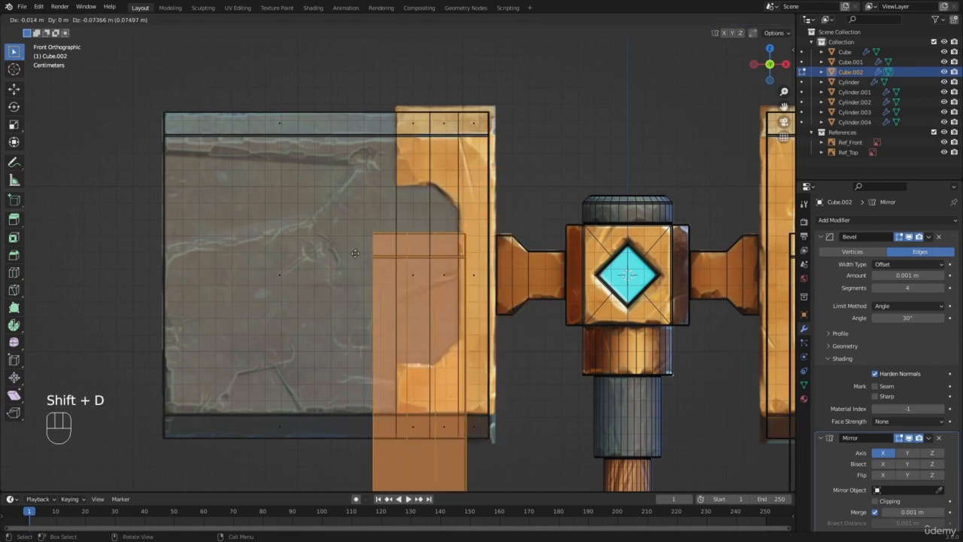
{"action": "right_click", "coordinate": [342, 80]}
{"action": "key", "text": "p"}
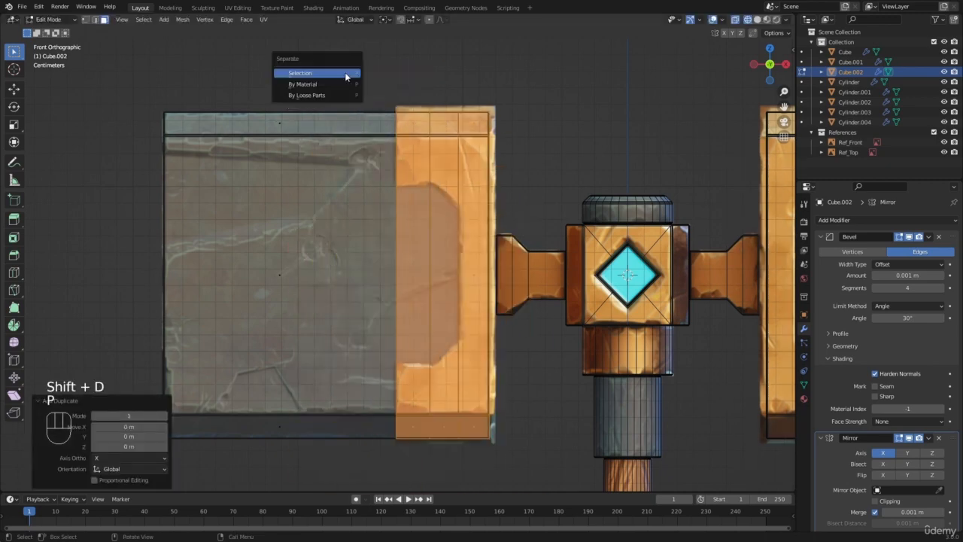
{"action": "left_click", "coordinate": [346, 76]}
Leave mesh editing, switch to solid shading and select only the separated band object
{"action": "key", "text": "Tab"}
{"action": "key", "text": "z"}
{"action": "key", "text": "a"}
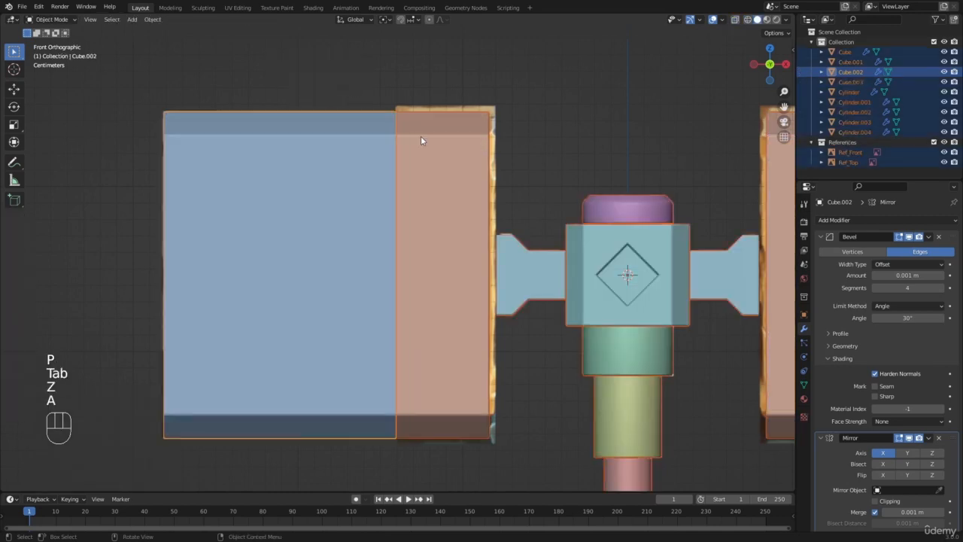
{"action": "key", "text": "a"}
{"action": "key", "text": "g"}
{"action": "left_click", "coordinate": [467, 168]}
{"action": "key", "text": "g"}
{"action": "right_click", "coordinate": [590, 176]}
{"action": "middle_click_drag", "start_coordinate": [590, 176], "coordinate": [425, 256]}
{"action": "scroll", "coordinate": [442, 176], "scroll_direction": "up", "scroll_amount": 2}
{"action": "key", "text": "a"}
{"action": "key", "text": "a"}
{"action": "scroll", "coordinate": [424, 254], "scroll_direction": "up", "scroll_amount": 2}
{"action": "left_click", "coordinate": [401, 201]}
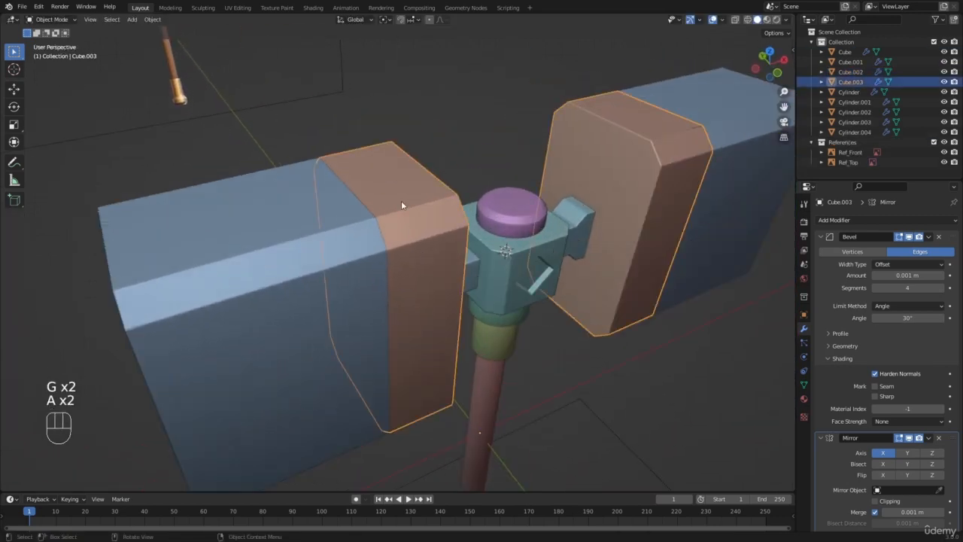
{"action": "scroll", "coordinate": [401, 201], "scroll_direction": "up", "scroll_amount": 3}
{"action": "middle_click_drag", "start_coordinate": [402, 201], "coordinate": [343, 195]}
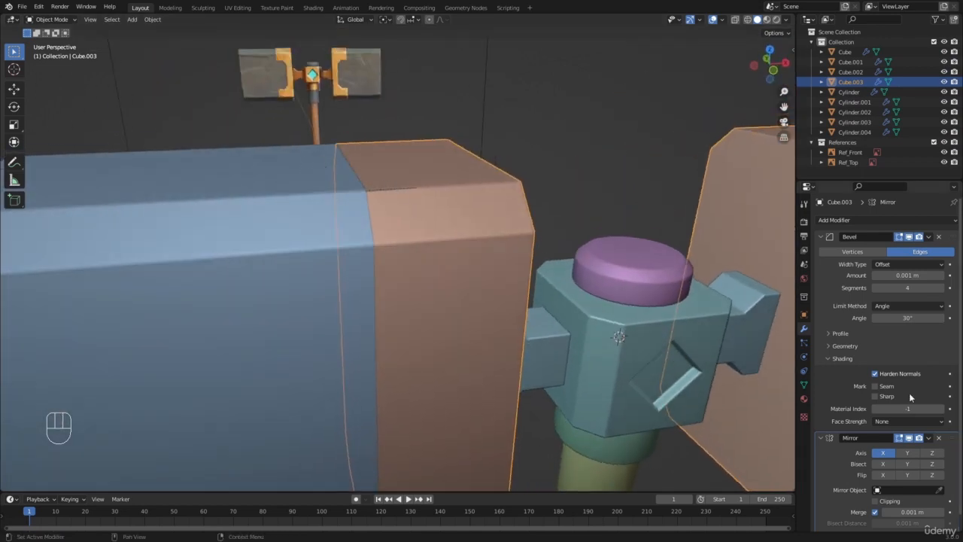
Add a Solidify modifier to the band object and place it first in the stack, above Bevel and Mirror
{"action": "scroll", "coordinate": [909, 396], "scroll_direction": "down", "scroll_amount": 1}
{"action": "scroll", "coordinate": [858, 331], "scroll_direction": "up", "scroll_amount": 1}
{"action": "left_click", "coordinate": [837, 219]}
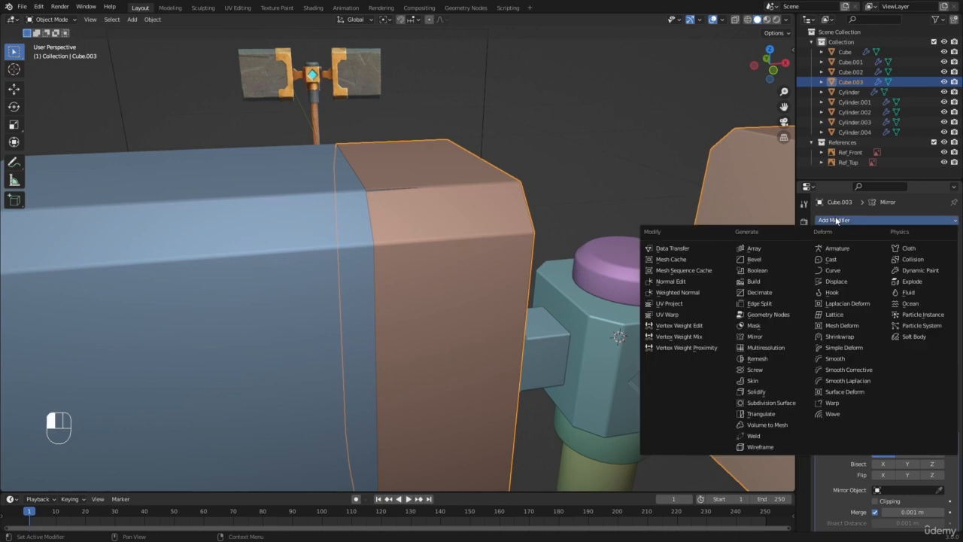
{"action": "left_click", "coordinate": [757, 392]}
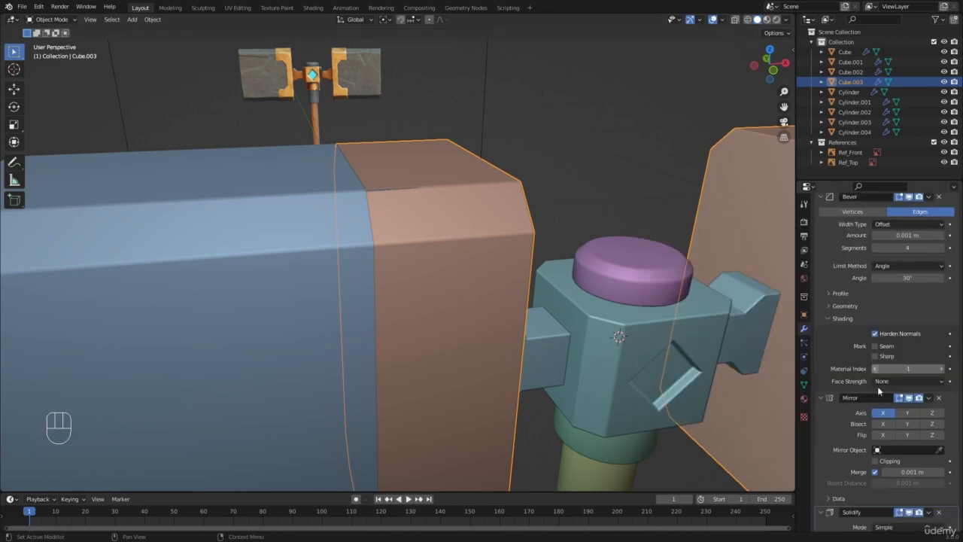
{"action": "left_click_drag", "start_coordinate": [954, 435], "coordinate": [929, 170]}
{"action": "scroll", "coordinate": [411, 249], "scroll_direction": "down", "scroll_amount": 4}
{"action": "scroll", "coordinate": [904, 393], "scroll_direction": "down", "scroll_amount": 6}
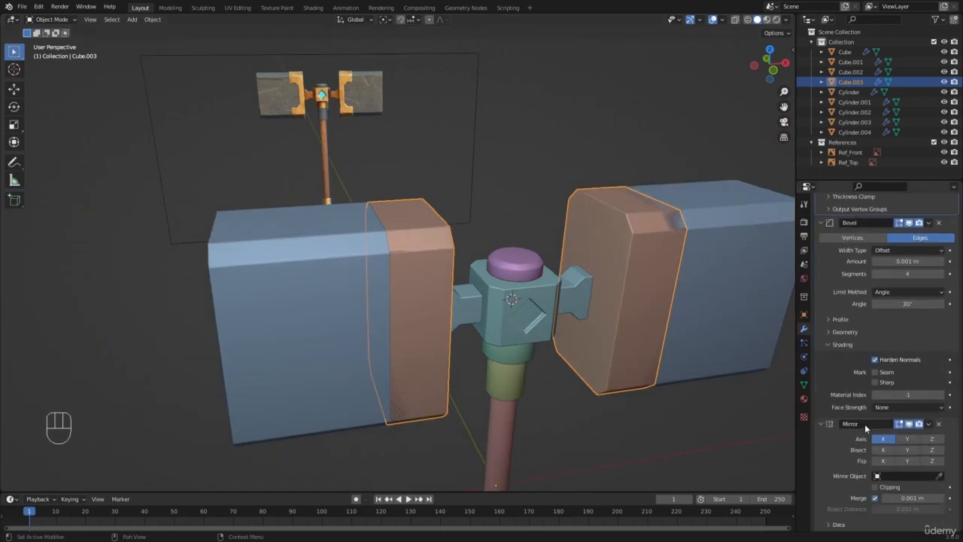
{"action": "scroll", "coordinate": [524, 231], "scroll_direction": "down", "scroll_amount": 4}
{"action": "scroll", "coordinate": [452, 233], "scroll_direction": "up", "scroll_amount": 5}
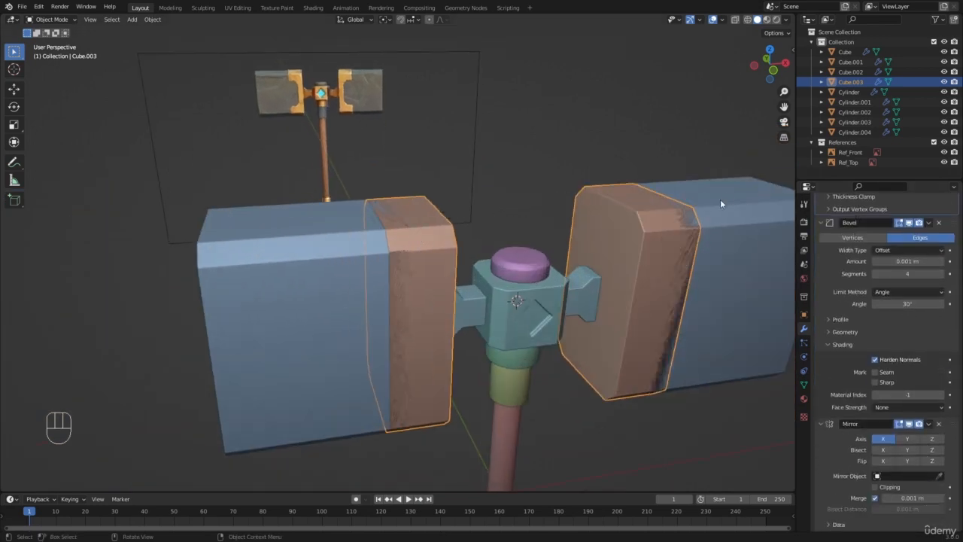
{"action": "scroll", "coordinate": [532, 222], "scroll_direction": "down", "scroll_amount": 2}
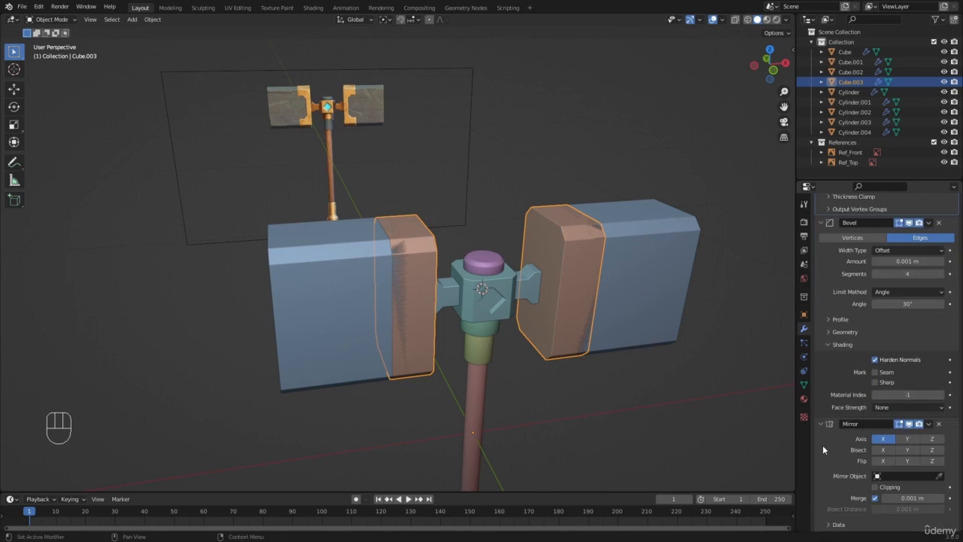
{"action": "scroll", "coordinate": [836, 312], "scroll_direction": "up", "scroll_amount": 6}
{"action": "scroll", "coordinate": [365, 253], "scroll_direction": "up", "scroll_amount": 5}
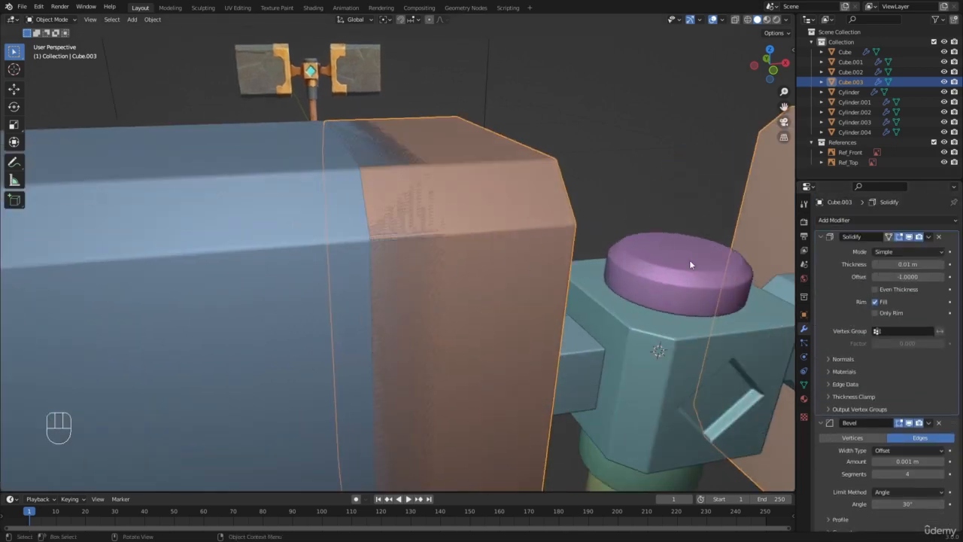
Enable Even Thickness on the band's Solidify modifier and set its thickness to -0.005 m
{"action": "left_click_drag", "start_coordinate": [888, 263], "coordinate": [858, 264], "text": "shift"}
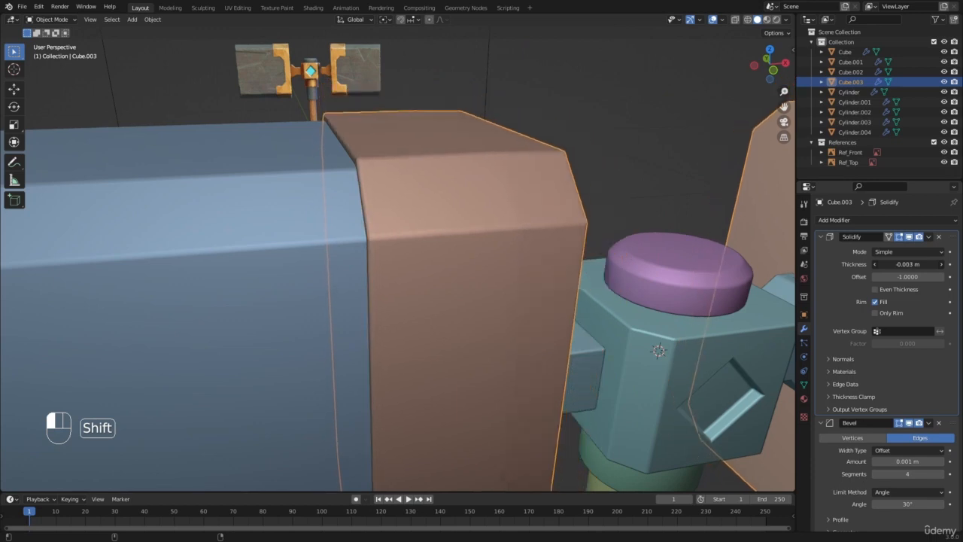
{"action": "middle_click_drag", "start_coordinate": [498, 190], "coordinate": [420, 266]}
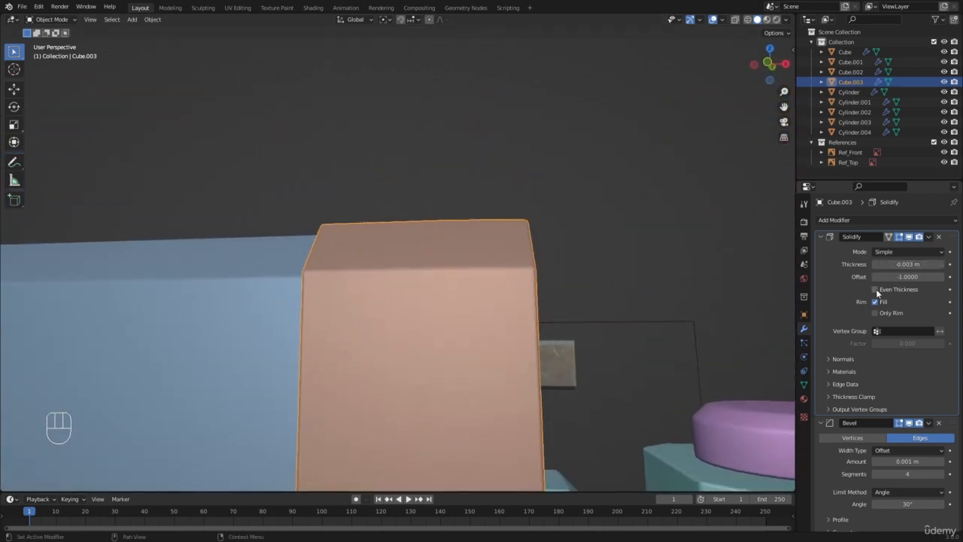
{"action": "left_click", "coordinate": [876, 289]}
{"action": "middle_click_drag", "start_coordinate": [482, 259], "coordinate": [408, 258]}
{"action": "key", "text": "KP_1"}
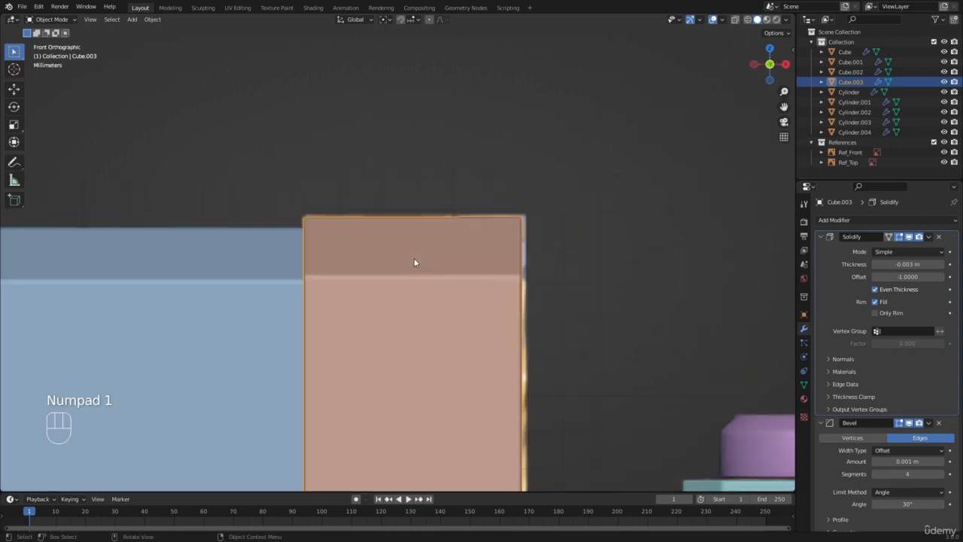
{"action": "left_click_drag", "start_coordinate": [900, 264], "coordinate": [933, 264], "text": "shift"}
{"action": "middle_click_drag", "start_coordinate": [375, 189], "coordinate": [250, 195]}
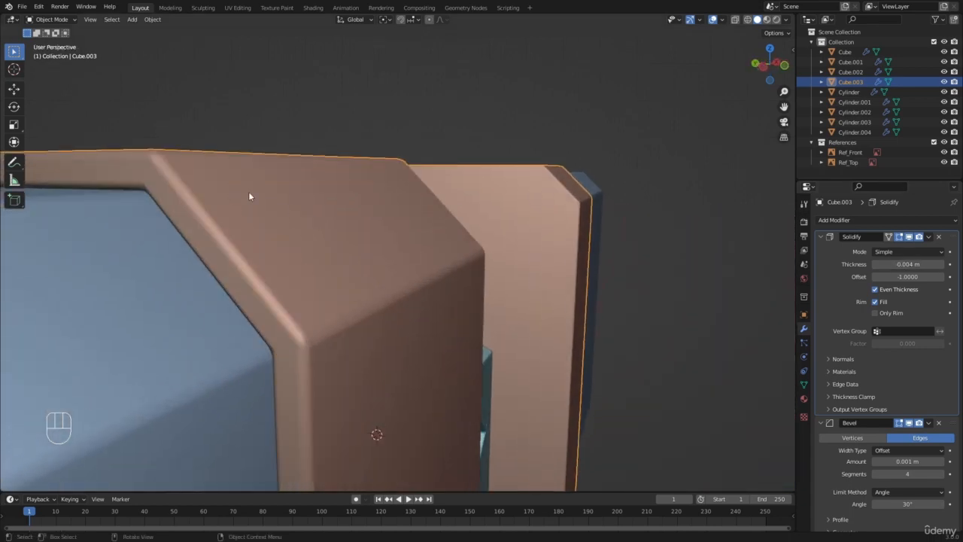
{"action": "left_click_drag", "start_coordinate": [920, 264], "coordinate": [896, 265], "text": "shift"}
{"action": "scroll", "coordinate": [356, 245], "scroll_direction": "down", "scroll_amount": 2}
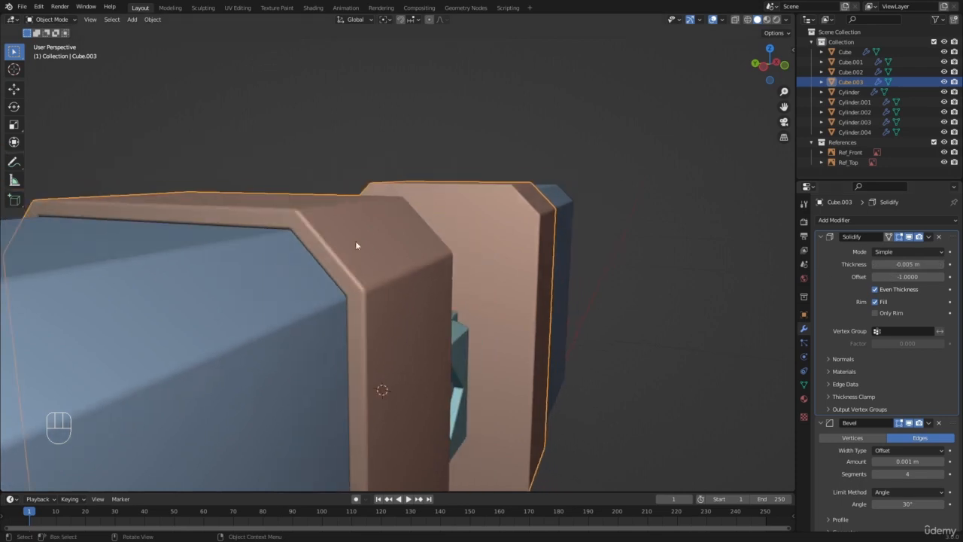
Select the band object and apply its scale
{"action": "middle_click_drag", "start_coordinate": [356, 245], "coordinate": [378, 268]}
{"action": "scroll", "coordinate": [378, 268], "scroll_direction": "down", "scroll_amount": 5}
{"action": "key", "text": "a"}
{"action": "key", "text": "a"}
{"action": "middle_click_drag", "start_coordinate": [444, 218], "coordinate": [354, 247]}
{"action": "scroll", "coordinate": [347, 245], "scroll_direction": "up", "scroll_amount": 1}
{"action": "left_click", "coordinate": [326, 237]}
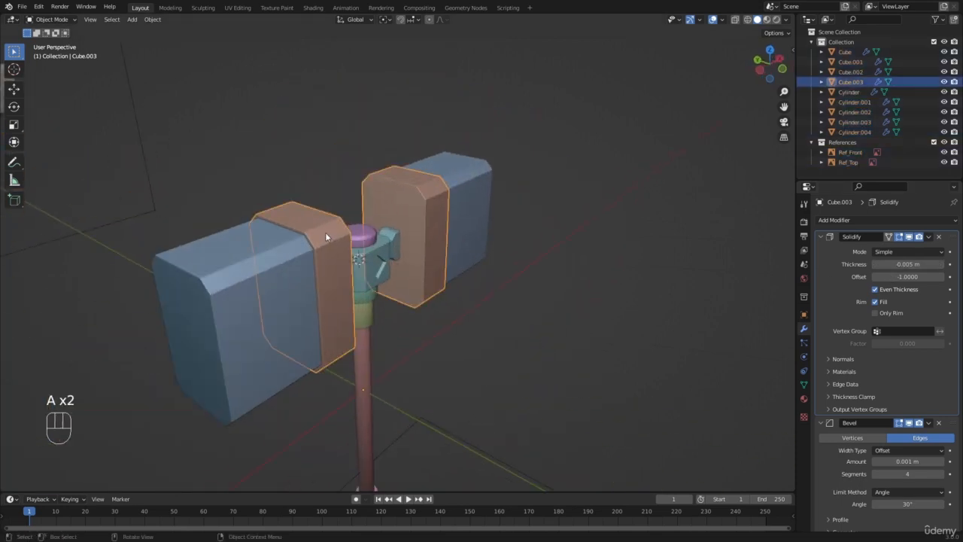
{"action": "key", "text": "ctrl+a"}
{"action": "left_click", "coordinate": [312, 251]}
{"action": "scroll", "coordinate": [244, 220], "scroll_direction": "up", "scroll_amount": 2}
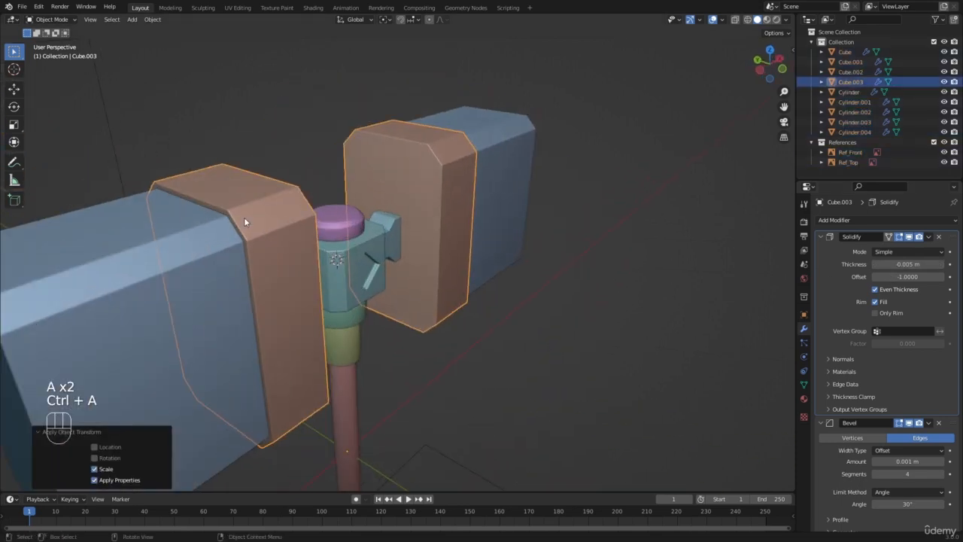
Open the band object for mesh editing in wireframe front view, with nothing selected
{"action": "scroll", "coordinate": [244, 217], "scroll_direction": "down", "scroll_amount": 2}
{"action": "key", "text": "KP_1"}
{"action": "key", "text": "z"}
{"action": "left_click", "coordinate": [243, 208]}
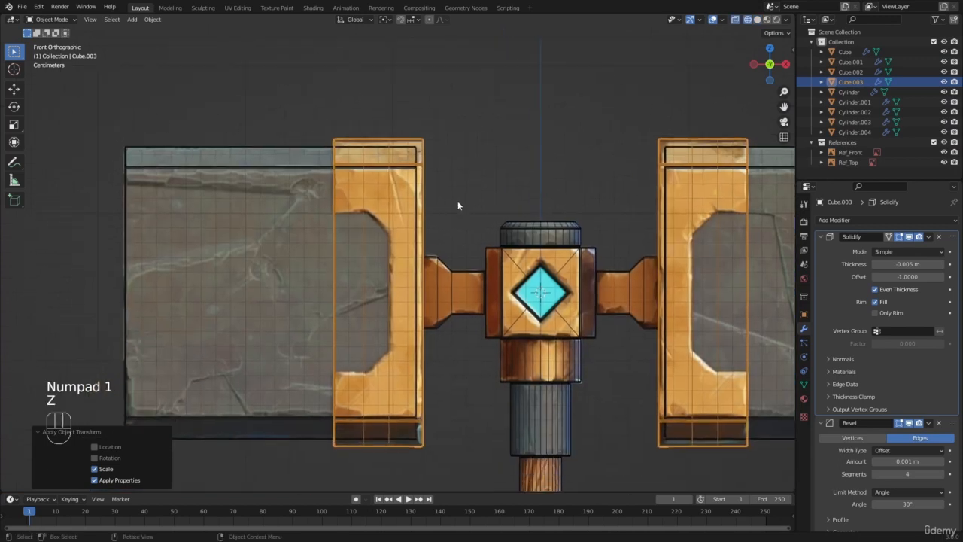
{"action": "key", "text": "Tab"}
{"action": "key", "text": "a"}
{"action": "scroll", "coordinate": [421, 192], "scroll_direction": "up", "scroll_amount": 3}
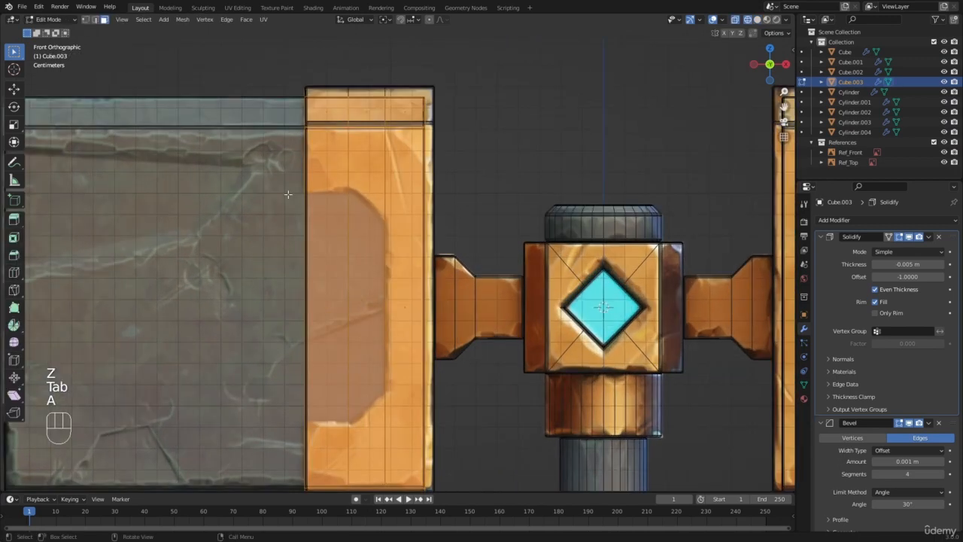
{"action": "key", "text": "a"}
{"action": "middle_click_drag", "start_coordinate": [288, 195], "coordinate": [329, 128], "text": "shift"}
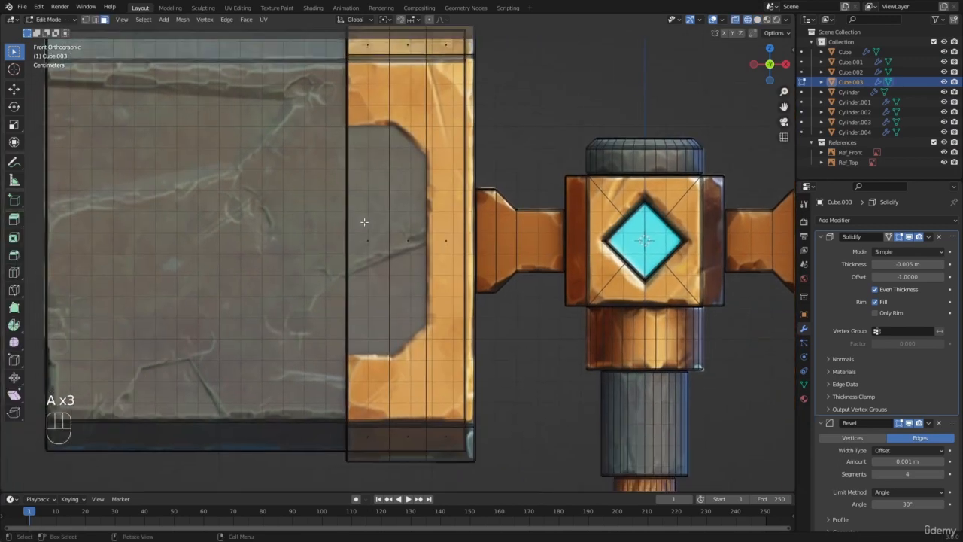
Examine the band's faces in solid shading and in wireframe against the gold outline of the front reference
{"action": "scroll", "coordinate": [346, 238], "scroll_direction": "down", "scroll_amount": 3}
{"action": "key", "text": "a"}
{"action": "key", "text": "a"}
{"action": "scroll", "coordinate": [344, 198], "scroll_direction": "up", "scroll_amount": 1}
{"action": "middle_click_drag", "start_coordinate": [344, 198], "coordinate": [331, 204]}
{"action": "key", "text": "z"}
{"action": "left_click", "coordinate": [406, 213]}
{"action": "key", "text": "3"}
{"action": "key", "text": "a"}
{"action": "key", "text": "a"}
{"action": "key", "text": "KP_1"}
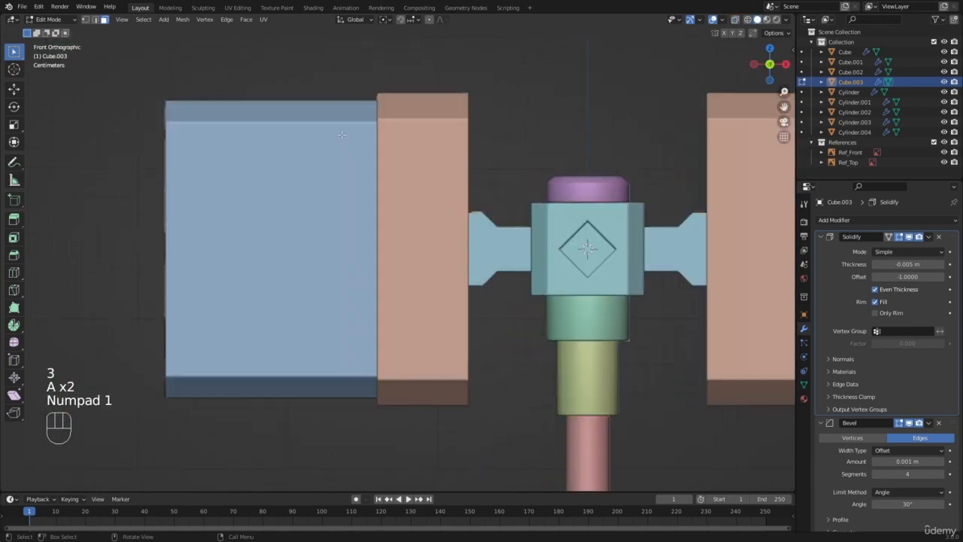
{"action": "key", "text": "z"}
{"action": "left_click", "coordinate": [347, 152]}
{"action": "scroll", "coordinate": [346, 152], "scroll_direction": "up", "scroll_amount": 1}
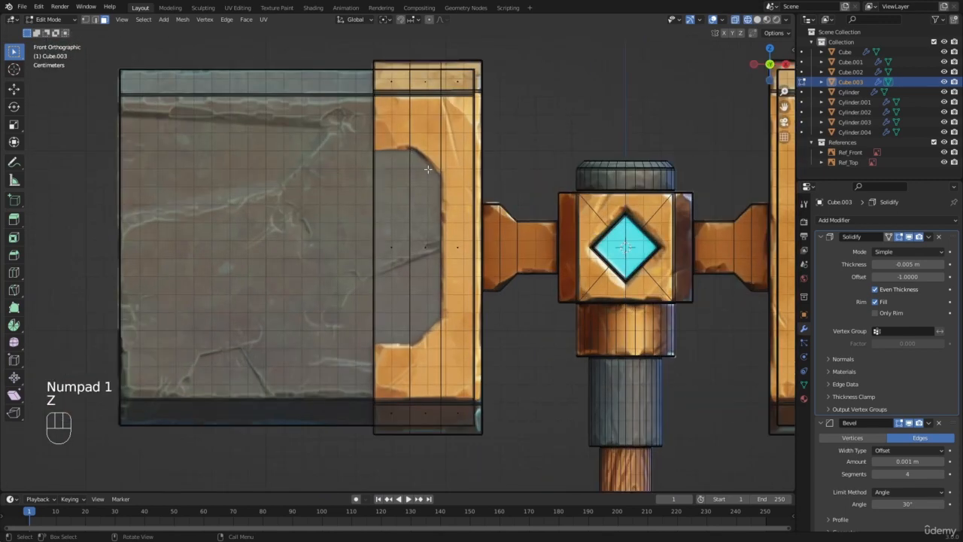
{"action": "key", "text": "a"}
{"action": "key", "text": "a"}
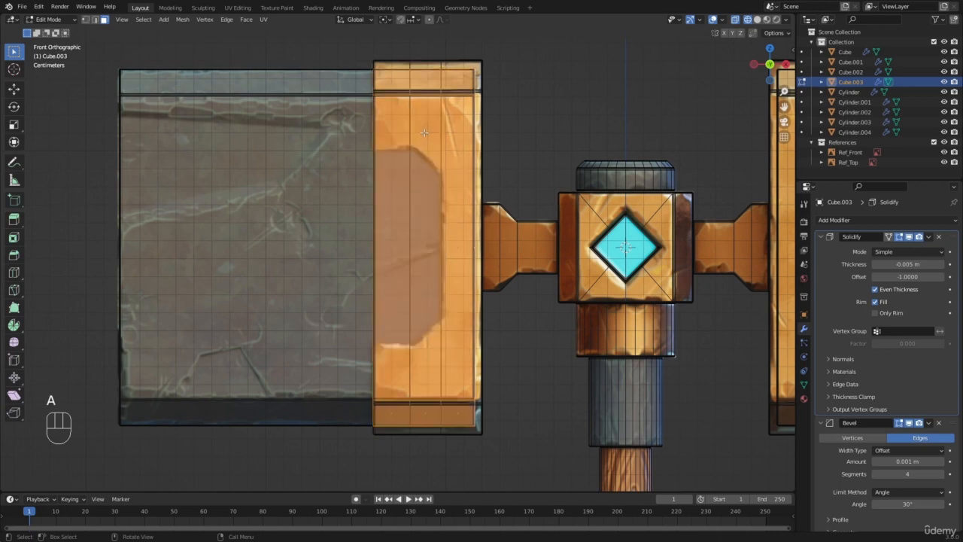
{"action": "scroll", "coordinate": [388, 136], "scroll_direction": "up", "scroll_amount": 3}
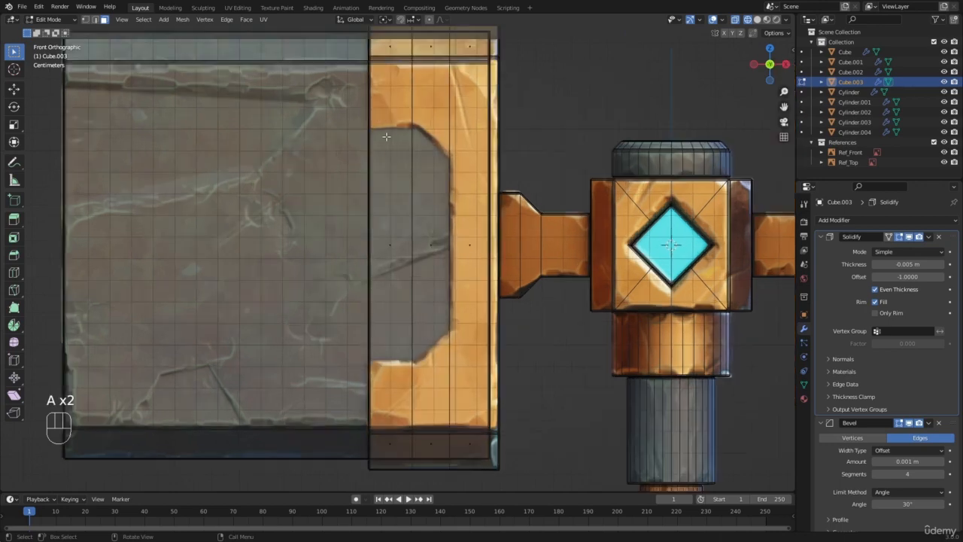
Knife-cut the notched outline through the whole band along the gold reference edge, using a 45° angle constraint
{"action": "key", "text": "k"}
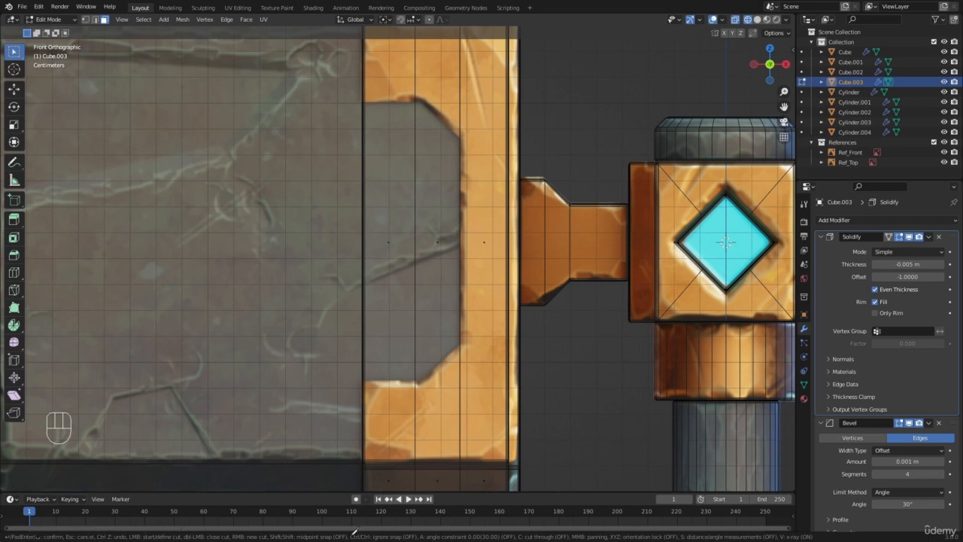
{"action": "left_click", "coordinate": [363, 102]}
{"action": "key", "text": "c"}
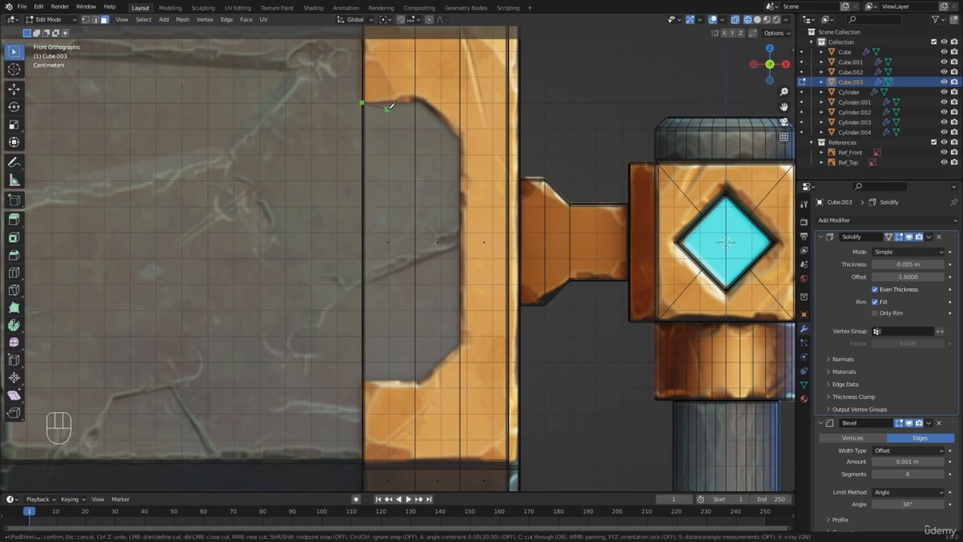
{"action": "key", "text": "x"}
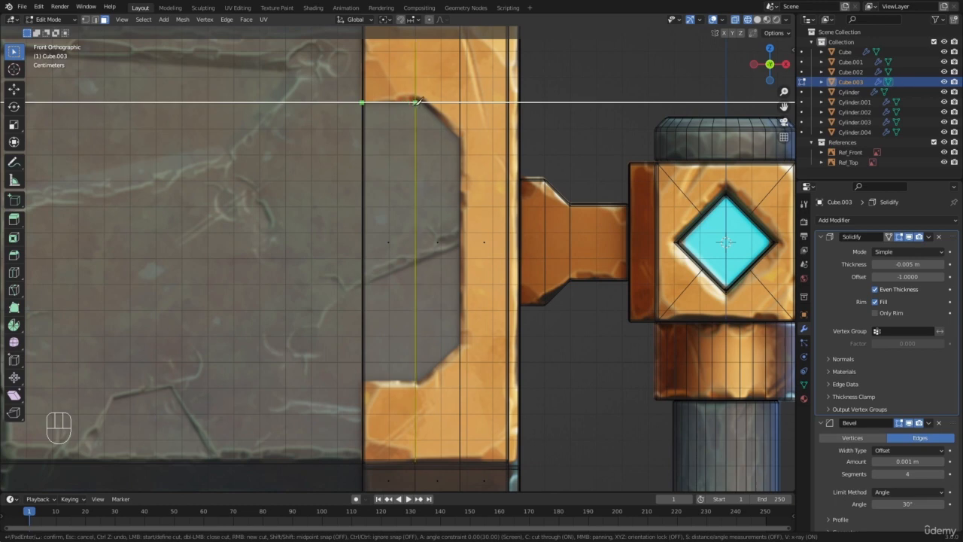
{"action": "type", "text": "45"}
{"action": "left_click", "coordinate": [416, 102]}
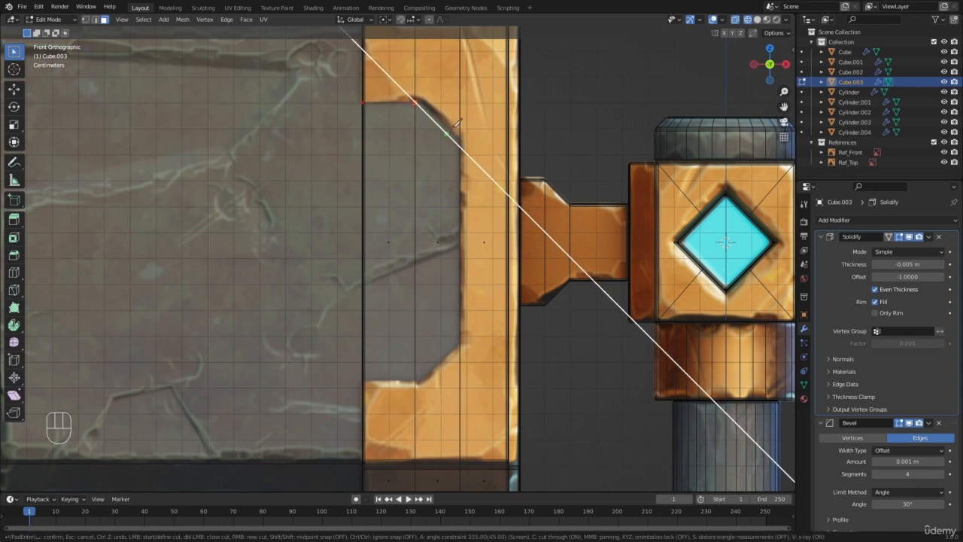
{"action": "left_click", "coordinate": [460, 145]}
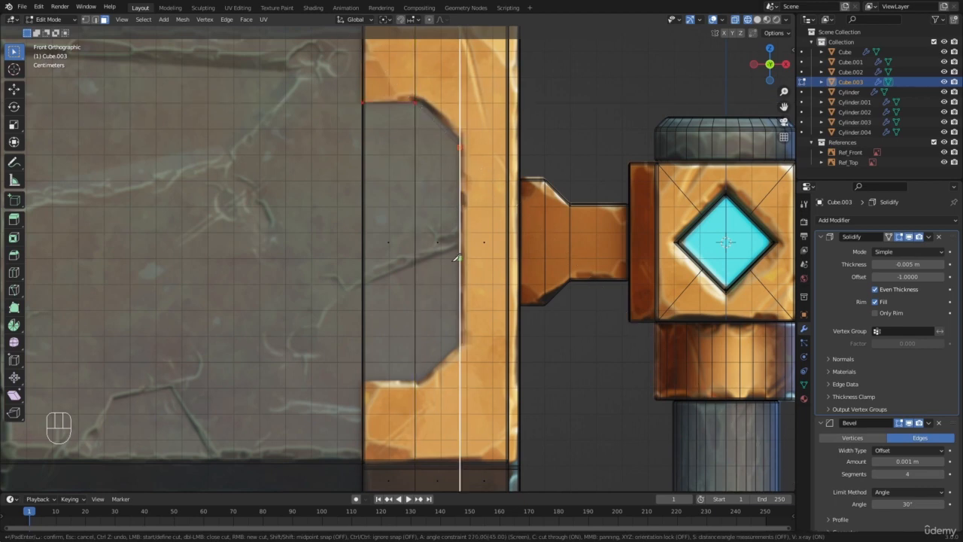
{"action": "left_click", "coordinate": [461, 342]}
{"action": "left_click", "coordinate": [417, 386]}
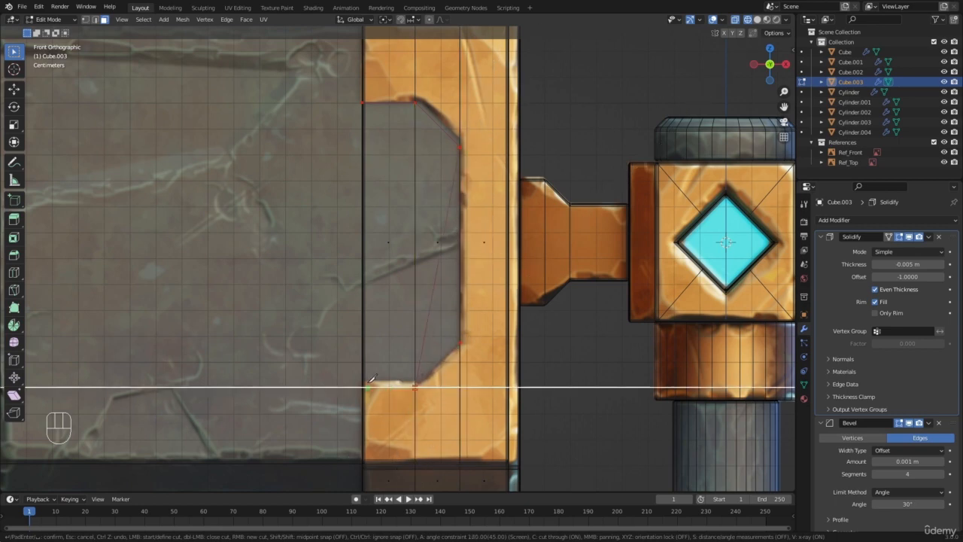
{"action": "left_click", "coordinate": [367, 382]}
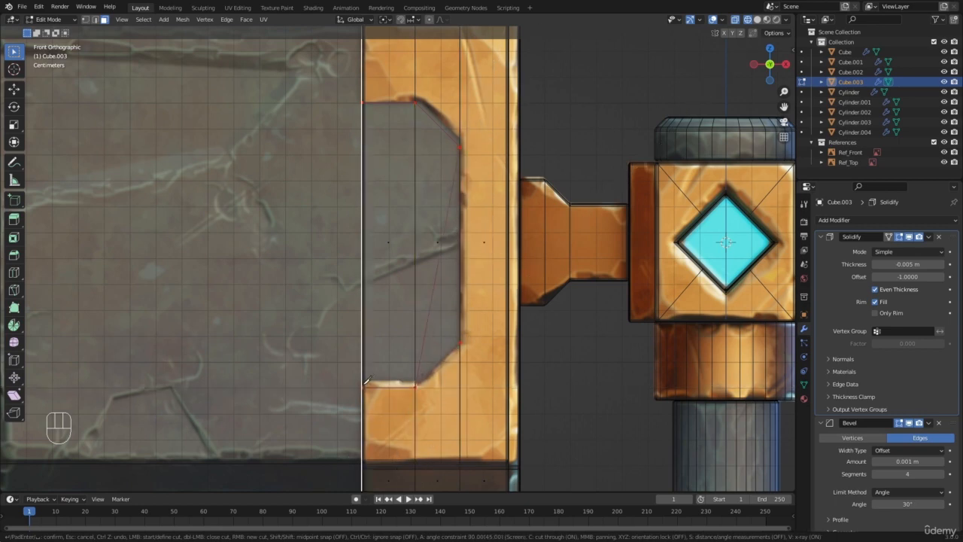
{"action": "key", "text": "Return"}
Examine the cut outline in solid shading and wireframe perspective, then from the front with no faces selected
{"action": "scroll", "coordinate": [365, 334], "scroll_direction": "down", "scroll_amount": 4}
{"action": "key", "text": "z"}
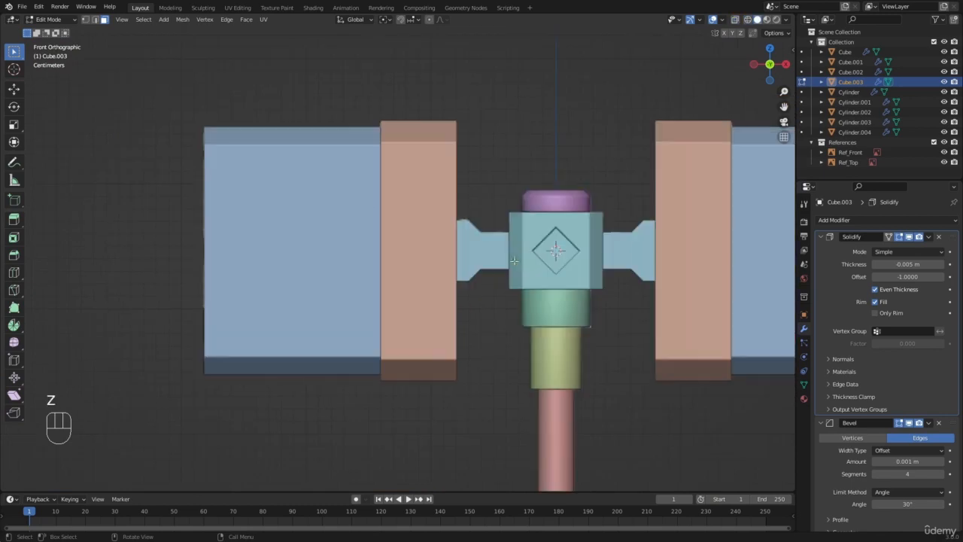
{"action": "mouse_move", "coordinate": [360, 209]}
{"action": "middle_mouse_down"}
{"action": "mouse_move", "coordinate": [353, 247]}
{"action": "mouse_move", "coordinate": [411, 253]}
{"action": "mouse_move", "coordinate": [376, 224]}
{"action": "middle_mouse_up"}
{"action": "key", "text": "z"}
{"action": "scroll", "coordinate": [353, 215], "scroll_direction": "up", "scroll_amount": 2}
{"action": "key", "text": "3"}
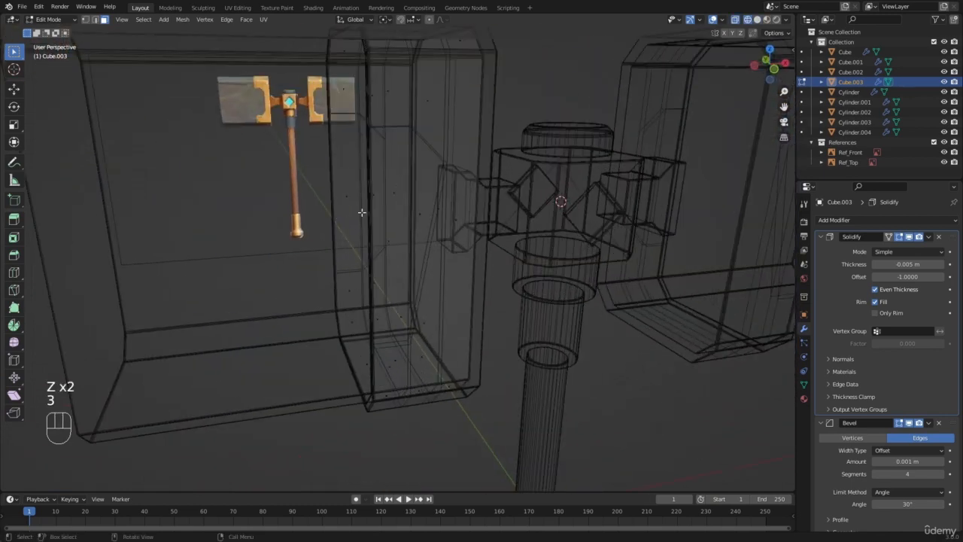
{"action": "key", "text": "KP_1"}
{"action": "key", "text": "a"}
{"action": "key", "text": "a"}
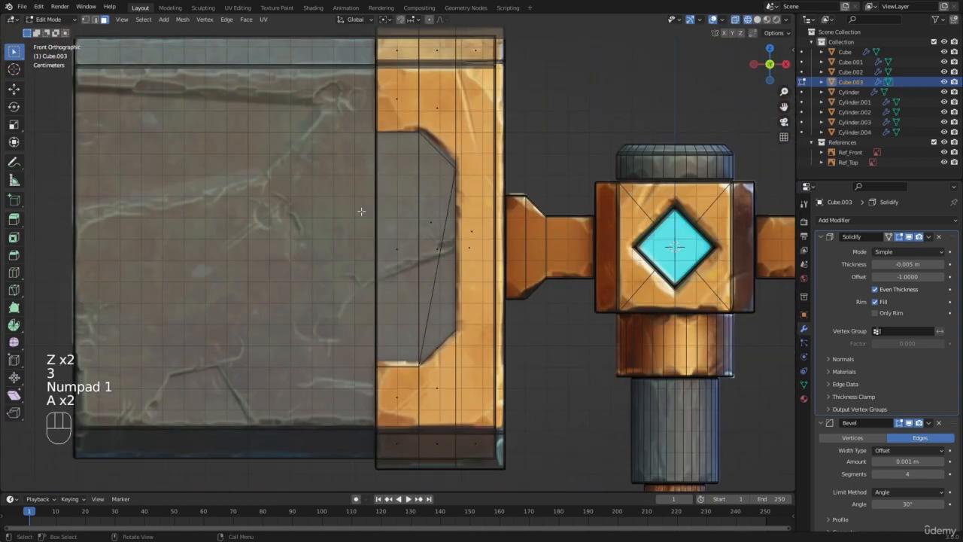
Try to delete the faces enclosed by the notch outline, then undo the deletion and restore the front wireframe view
{"action": "scroll", "coordinate": [365, 210], "scroll_direction": "up", "scroll_amount": 3}
{"action": "key", "text": "b"}
{"action": "left_click_drag", "start_coordinate": [283, 129], "coordinate": [472, 310]}
{"action": "scroll", "coordinate": [440, 295], "scroll_direction": "down", "scroll_amount": 5}
{"action": "key", "text": "x"}
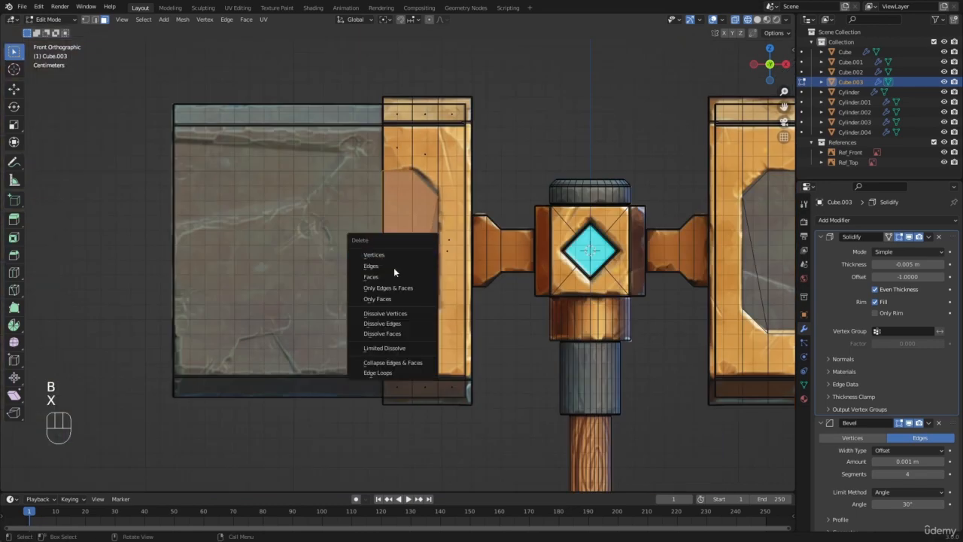
{"action": "left_click", "coordinate": [393, 276]}
{"action": "key", "text": "z"}
{"action": "left_click", "coordinate": [501, 265]}
{"action": "mouse_move", "coordinate": [375, 277]}
{"action": "middle_mouse_down"}
{"action": "mouse_move", "coordinate": [436, 282]}
{"action": "mouse_move", "coordinate": [386, 283]}
{"action": "middle_mouse_up"}
{"action": "key", "text": "ctrl+z"}
{"action": "key", "text": "z"}
{"action": "left_click", "coordinate": [402, 282]}
{"action": "key", "text": "KP_1"}
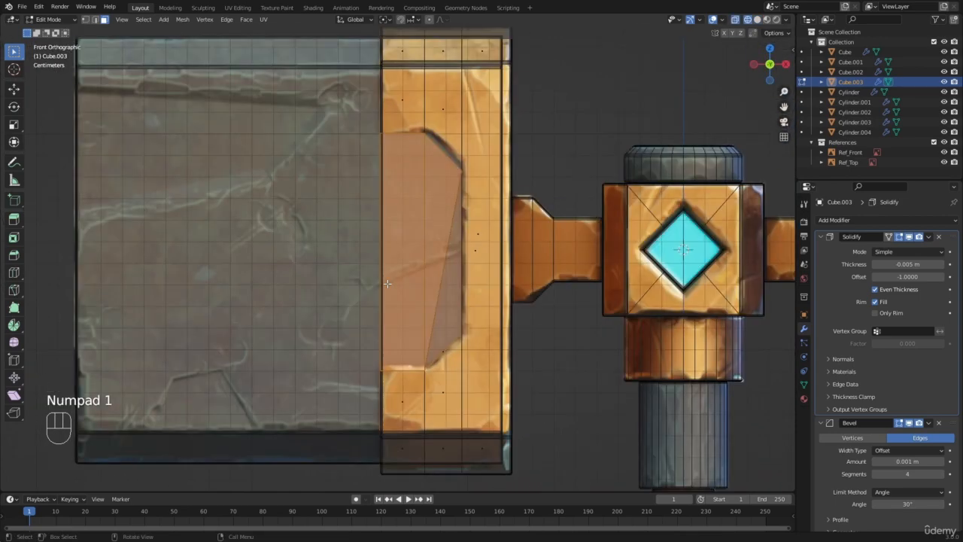
Knife-cut a 45° line through the band from the notch's lower corner vertex to the notch's long vertical edge
{"action": "key", "text": "a"}
{"action": "key", "text": "a"}
{"action": "key", "text": "1"}
{"action": "key", "text": "a"}
{"action": "key", "text": "a"}
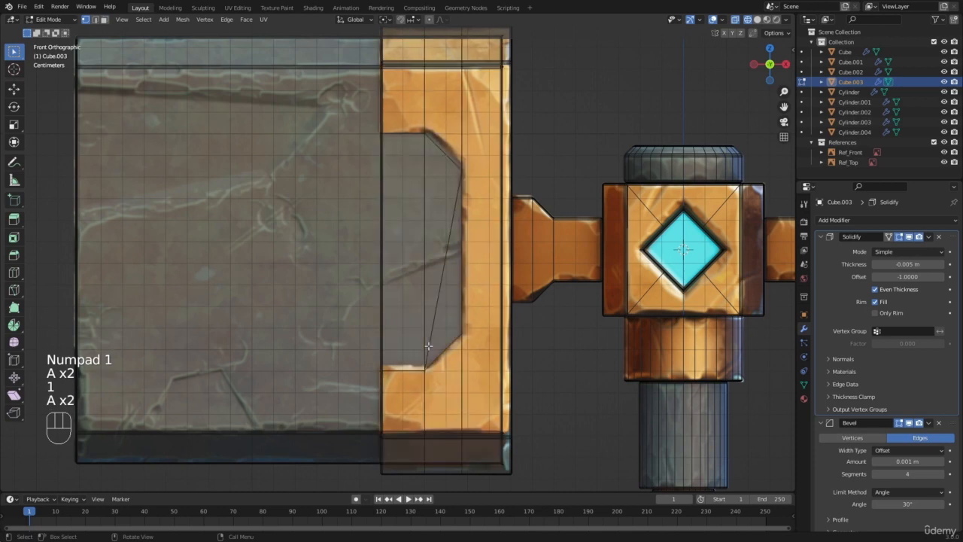
{"action": "key", "text": "k"}
{"action": "scroll", "coordinate": [429, 339], "scroll_direction": "up", "scroll_amount": 2}
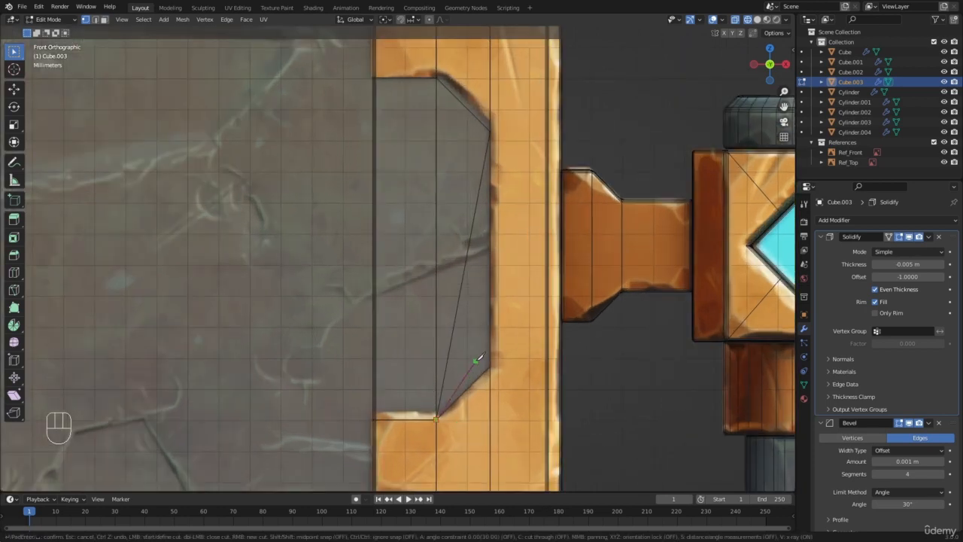
{"action": "key", "text": "a"}
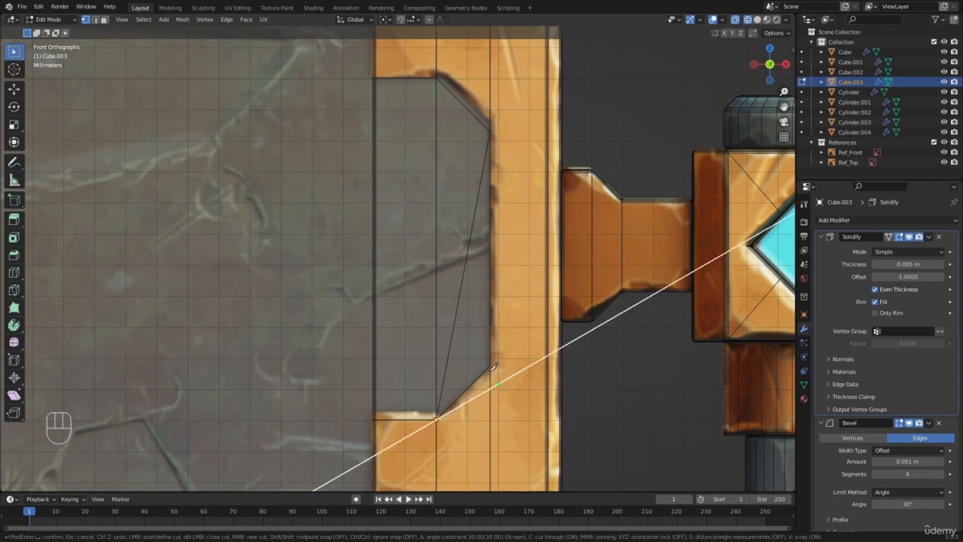
{"action": "type", "text": "45"}
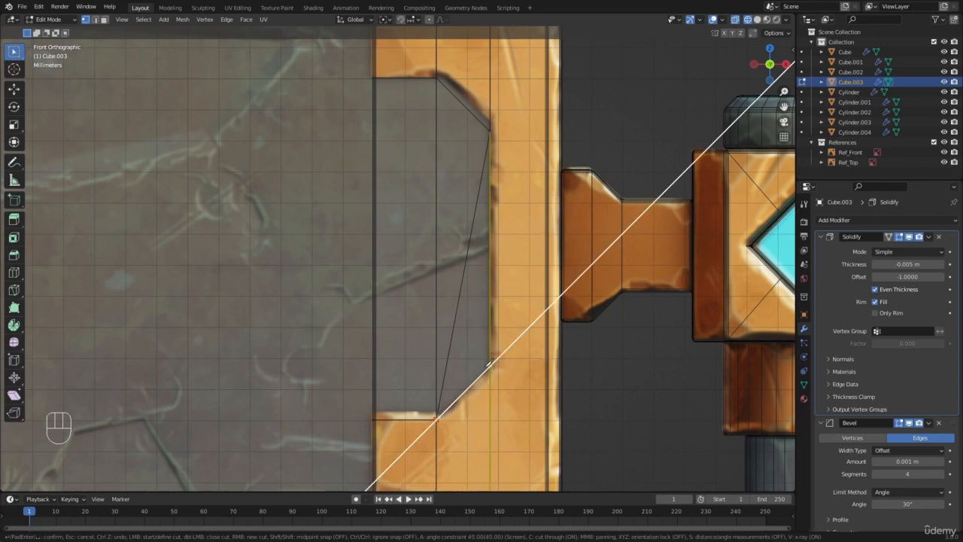
{"action": "left_click", "coordinate": [496, 365]}
{"action": "key", "text": "Return"}
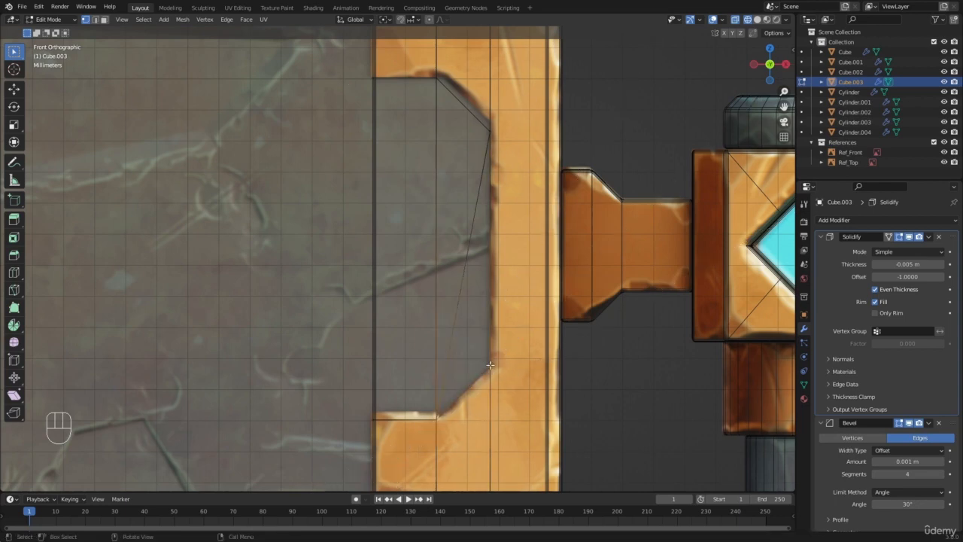
Select all faces inside the notch outline on both the front and back of the band
{"action": "key", "text": "3"}
{"action": "key", "text": "b"}
{"action": "left_click_drag", "start_coordinate": [356, 196], "coordinate": [485, 327]}
Try deleting the selected notch faces, check the band in solid shading, and undo the deletion
{"action": "key", "text": "x"}
{"action": "left_click", "coordinate": [484, 329]}
{"action": "key", "text": "z"}
{"action": "left_click", "coordinate": [516, 329]}
{"action": "mouse_move", "coordinate": [517, 328]}
{"action": "middle_mouse_down"}
{"action": "mouse_move", "coordinate": [414, 239]}
{"action": "mouse_move", "coordinate": [340, 257]}
{"action": "mouse_move", "coordinate": [155, 264]}
{"action": "middle_mouse_up"}
{"action": "key", "text": "ctrl+z"}
Delete the selected faces inside the notch on both sides of the band and switch to solid shading
{"action": "middle_click_drag", "start_coordinate": [407, 275], "coordinate": [417, 224], "text": "shift"}
{"action": "scroll", "coordinate": [417, 234], "scroll_direction": "up", "scroll_amount": 2}
{"action": "key", "text": "z"}
{"action": "left_click", "coordinate": [375, 275]}
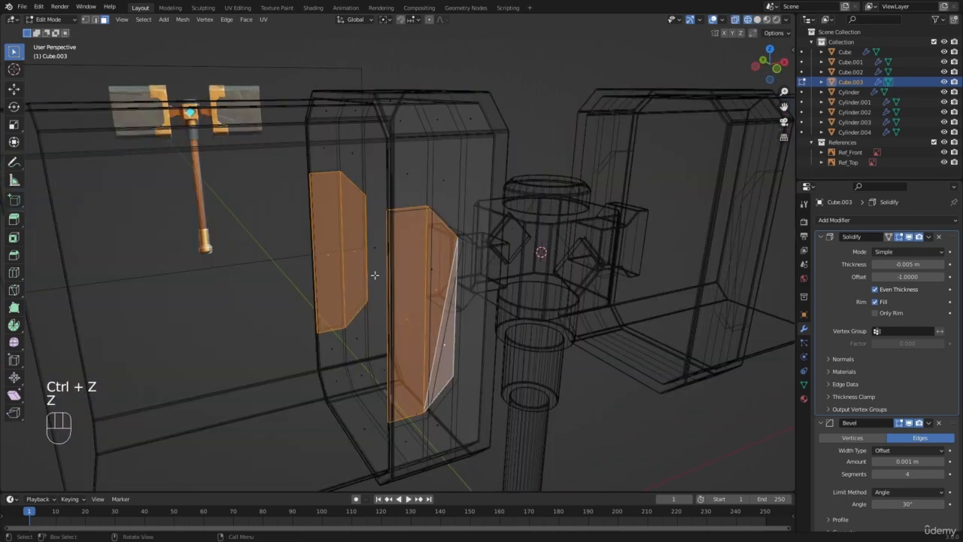
{"action": "middle_click_drag", "start_coordinate": [375, 275], "coordinate": [438, 324]}
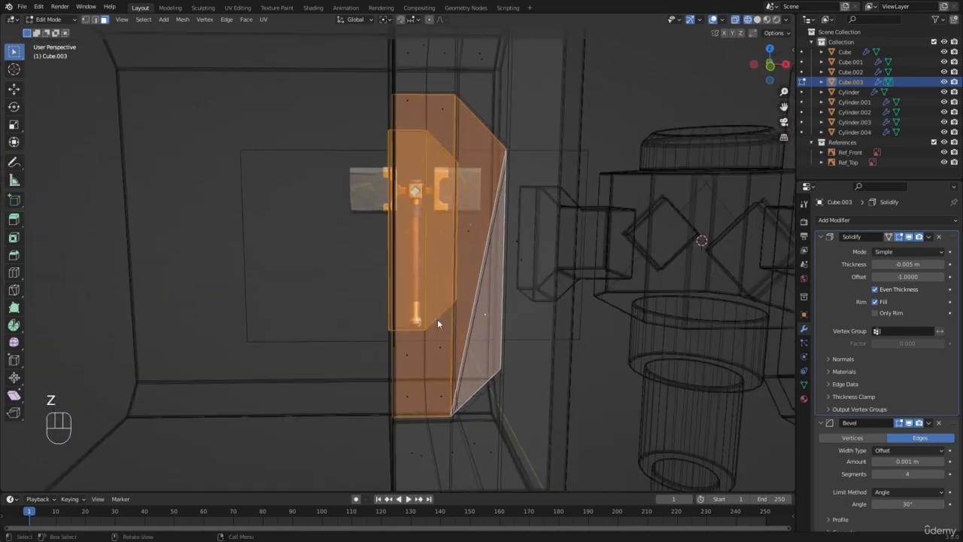
{"action": "key", "text": "x"}
{"action": "left_click", "coordinate": [437, 322]}
{"action": "key", "text": "z"}
{"action": "left_click", "coordinate": [570, 367]}
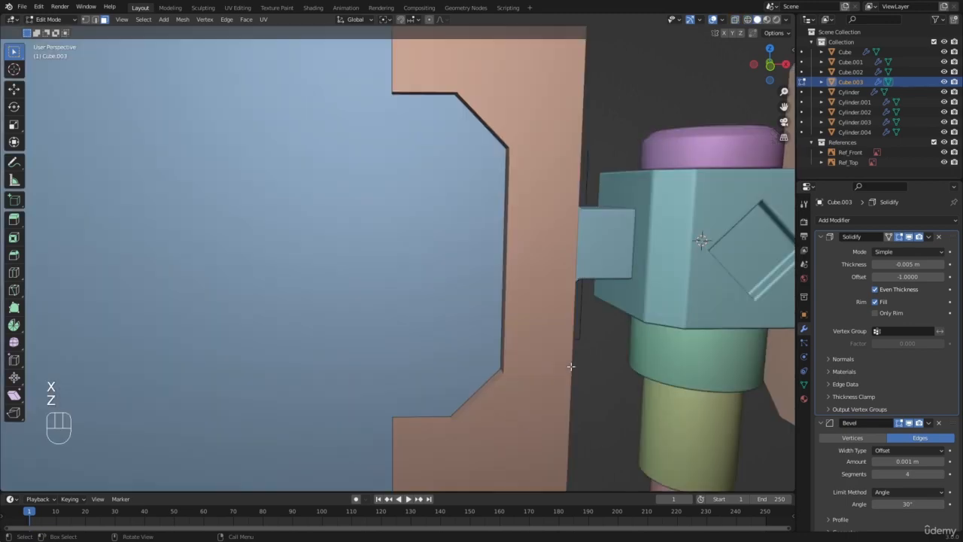
Examine the open notch in solid perspective, then compare its upper diagonal with the reference in front wireframe view
{"action": "key", "text": "a"}
{"action": "middle_click_drag", "start_coordinate": [499, 352], "coordinate": [467, 334]}
{"action": "scroll", "coordinate": [466, 334], "scroll_direction": "down", "scroll_amount": 4}
{"action": "key", "text": "a"}
{"action": "mouse_move", "coordinate": [482, 279]}
{"action": "middle_mouse_down"}
{"action": "mouse_move", "coordinate": [504, 311]}
{"action": "mouse_move", "coordinate": [487, 274]}
{"action": "middle_mouse_up"}
{"action": "scroll", "coordinate": [501, 301], "scroll_direction": "up", "scroll_amount": 3}
{"action": "key", "text": "1"}
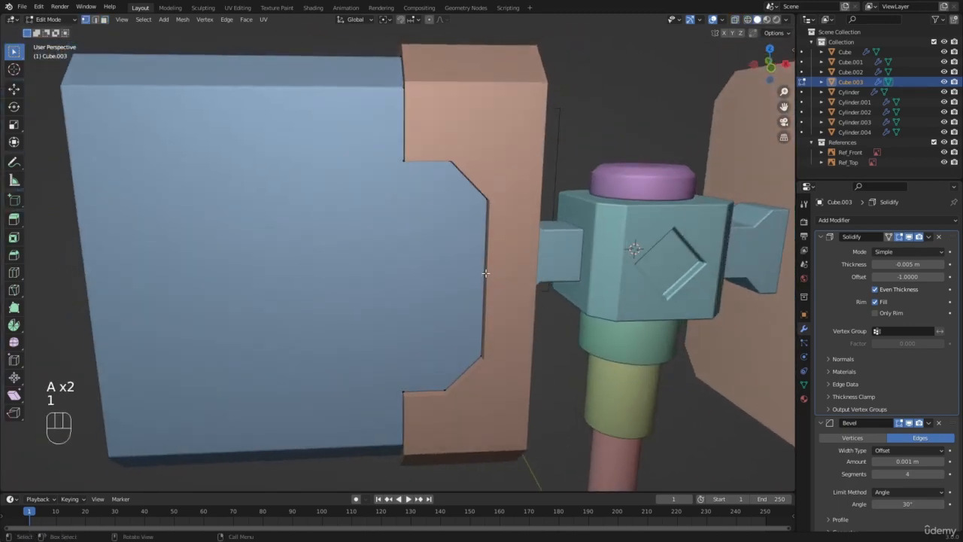
{"action": "key", "text": "KP_1"}
{"action": "key", "text": "z"}
{"action": "scroll", "coordinate": [394, 253], "scroll_direction": "up", "scroll_amount": 5}
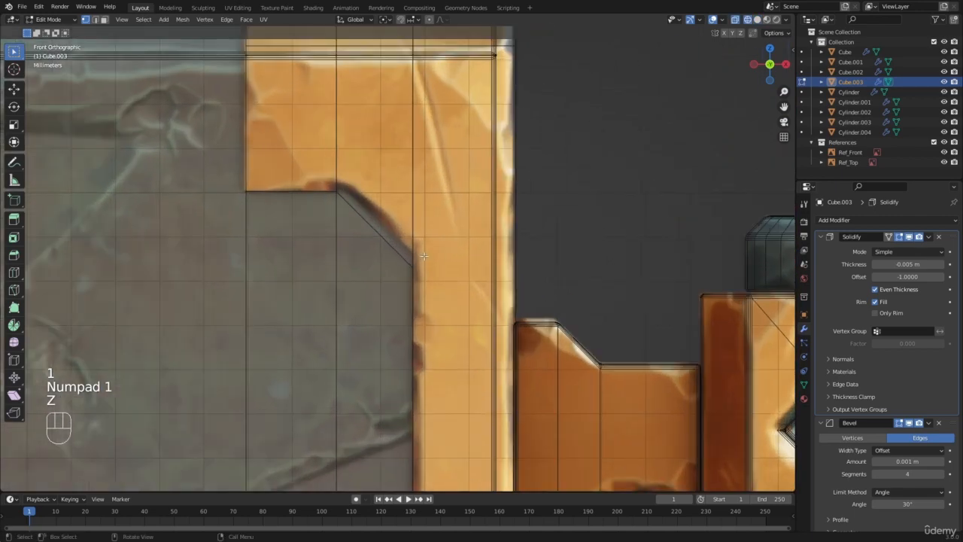
{"action": "key", "text": "1"}
{"action": "left_click", "coordinate": [413, 56]}
{"action": "key", "text": "g"}
{"action": "key", "text": "x"}
{"action": "right_click", "coordinate": [487, 106]}
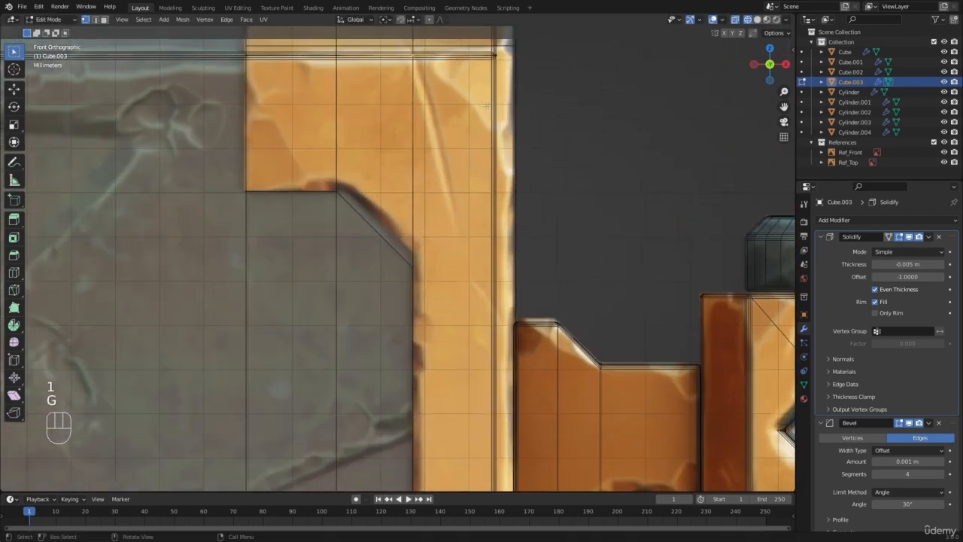
Try moving the upper and lower vertices in line with the notch's vertical edge about 0.0146 m along X, then undo it
{"action": "scroll", "coordinate": [487, 105], "scroll_direction": "down", "scroll_amount": 5}
{"action": "scroll", "coordinate": [396, 387], "scroll_direction": "up", "scroll_amount": 2}
{"action": "key", "text": "b"}
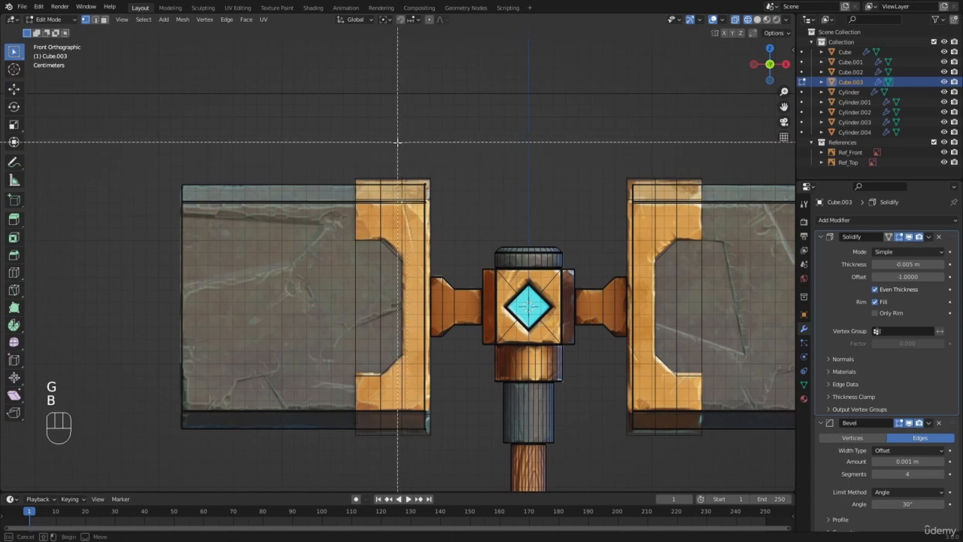
{"action": "left_click_drag", "start_coordinate": [397, 142], "coordinate": [411, 215]}
{"action": "key", "text": "b"}
{"action": "left_click_drag", "start_coordinate": [392, 408], "coordinate": [408, 441]}
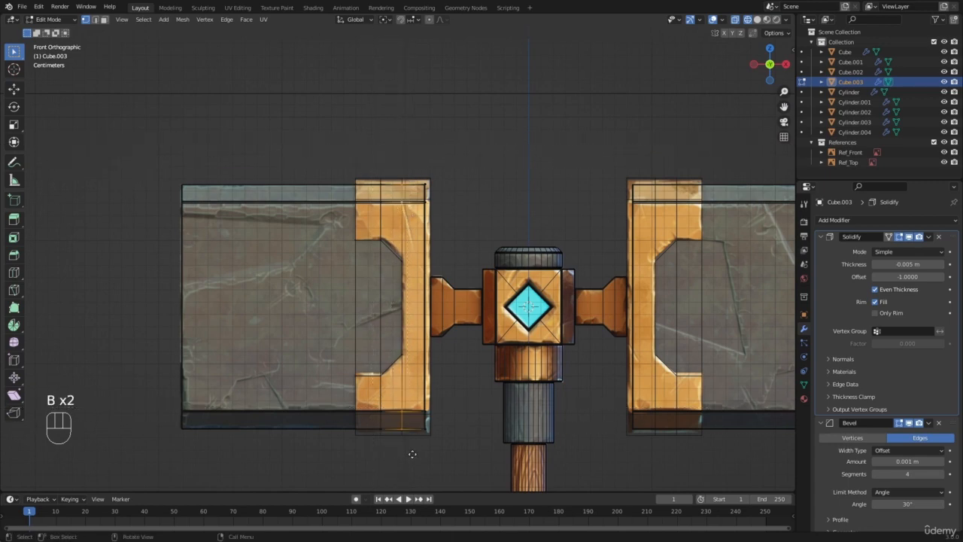
{"action": "key", "text": "g"}
{"action": "key", "text": "x"}
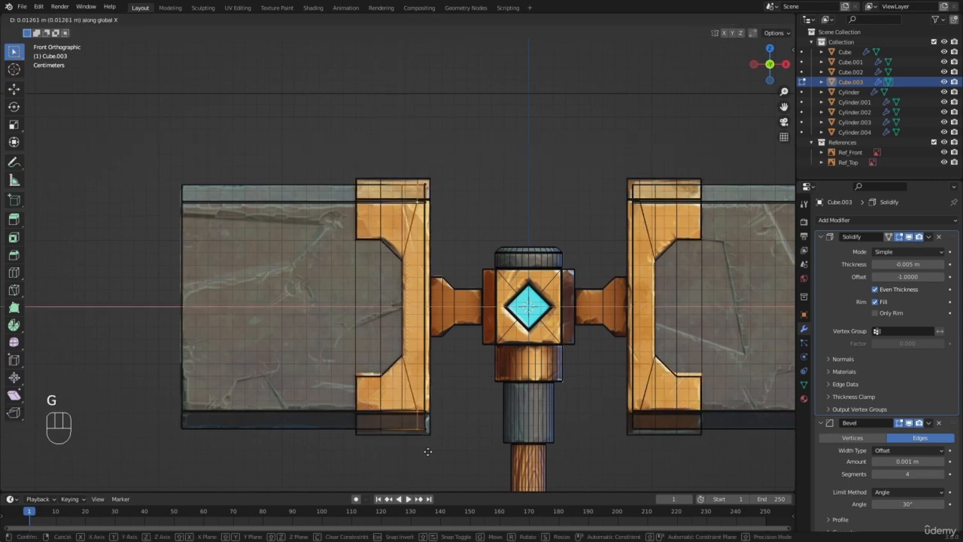
{"action": "left_click", "coordinate": [431, 452]}
{"action": "scroll", "coordinate": [399, 259], "scroll_direction": "up", "scroll_amount": 8}
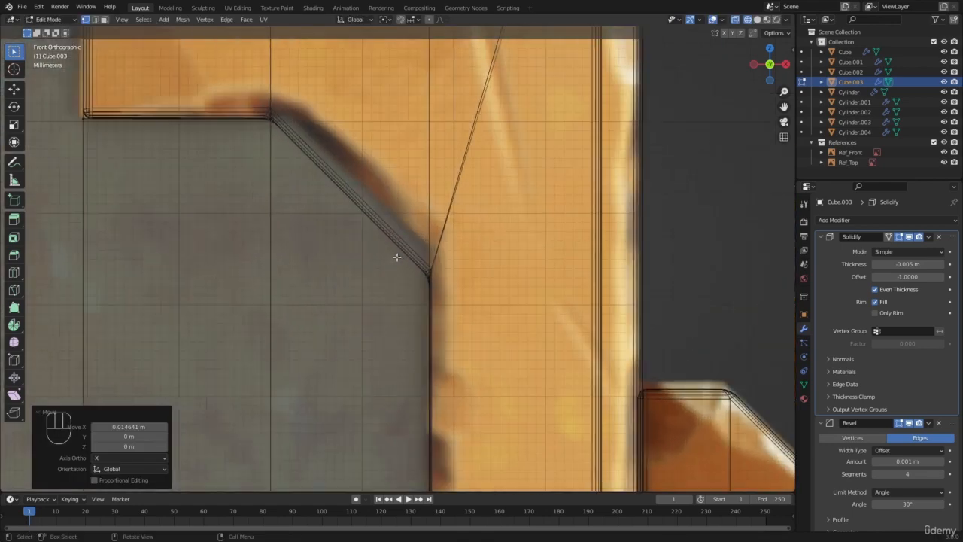
{"action": "key", "text": "ctrl+z"}
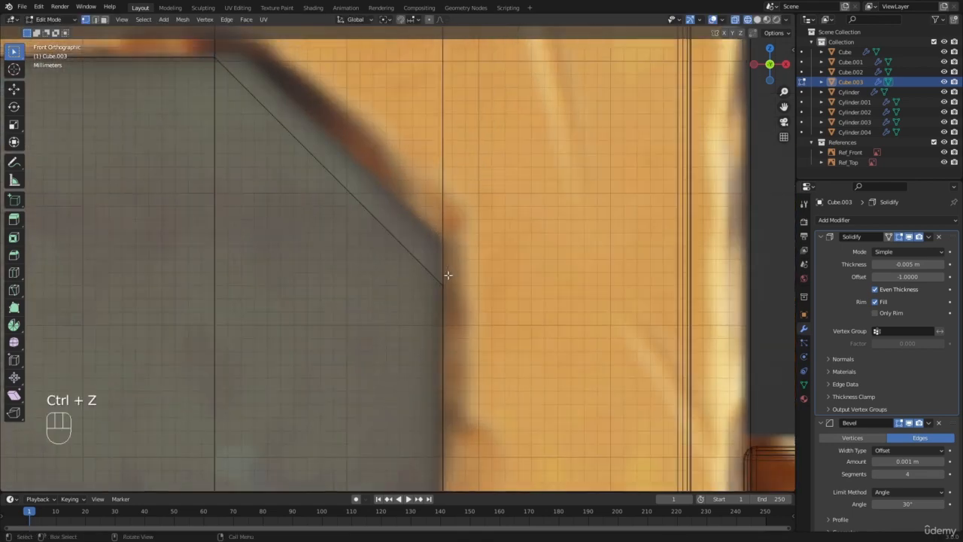
{"action": "scroll", "coordinate": [450, 275], "scroll_direction": "down", "scroll_amount": 7}
{"action": "scroll", "coordinate": [433, 266], "scroll_direction": "up", "scroll_amount": 3}
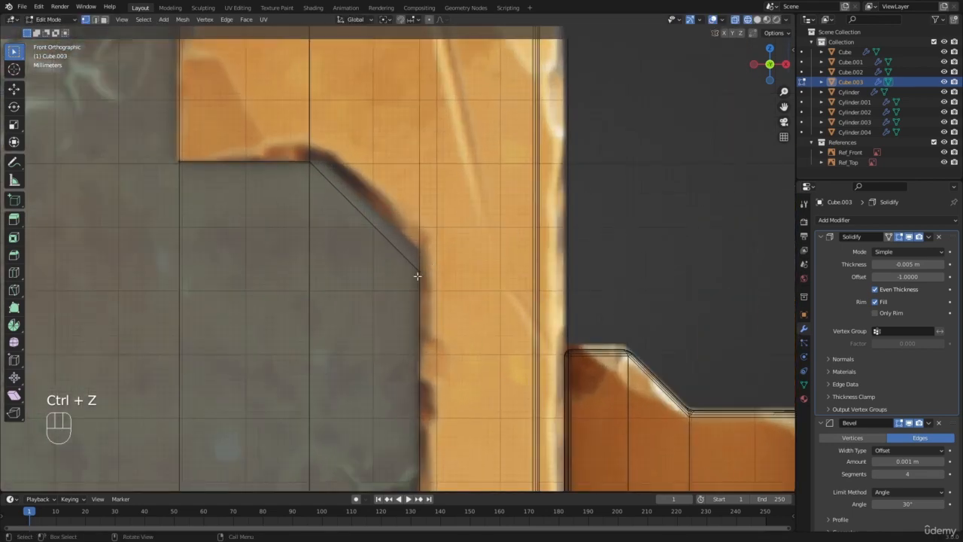
{"action": "key", "text": "g"}
{"action": "key", "text": "x"}
{"action": "right_click", "coordinate": [469, 260]}
With nothing selected, knife-cut through the band from the notch's upper inner corner diagonally up to the band's outer edge
{"action": "scroll", "coordinate": [452, 257], "scroll_direction": "down", "scroll_amount": 7}
{"action": "key", "text": "a"}
{"action": "key", "text": "a"}
{"action": "scroll", "coordinate": [440, 255], "scroll_direction": "up", "scroll_amount": 2}
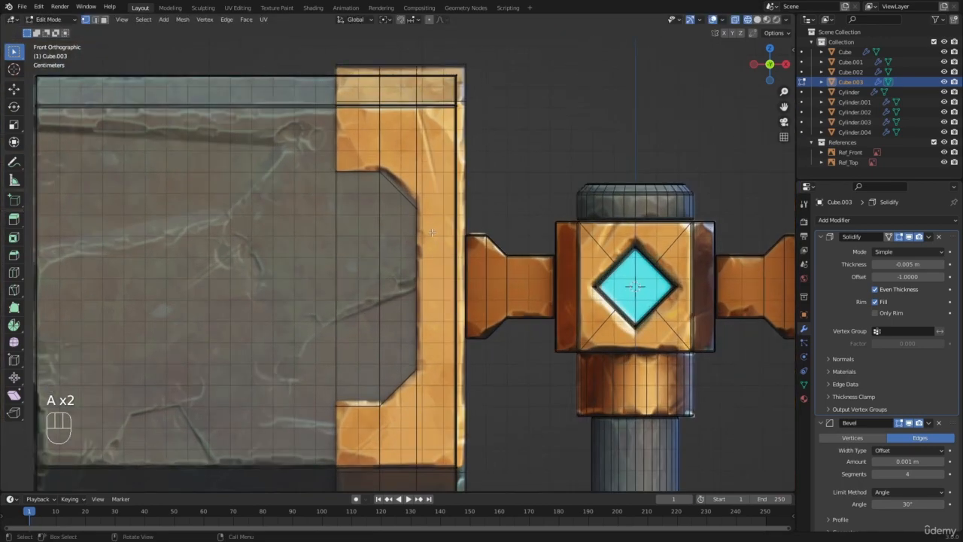
{"action": "key", "text": "k"}
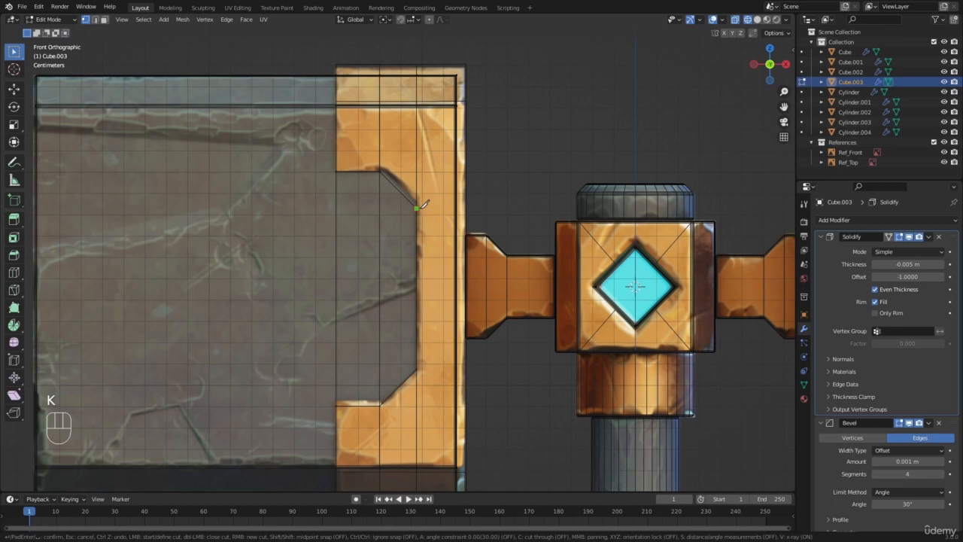
{"action": "left_click", "coordinate": [418, 207]}
{"action": "key", "text": "c"}
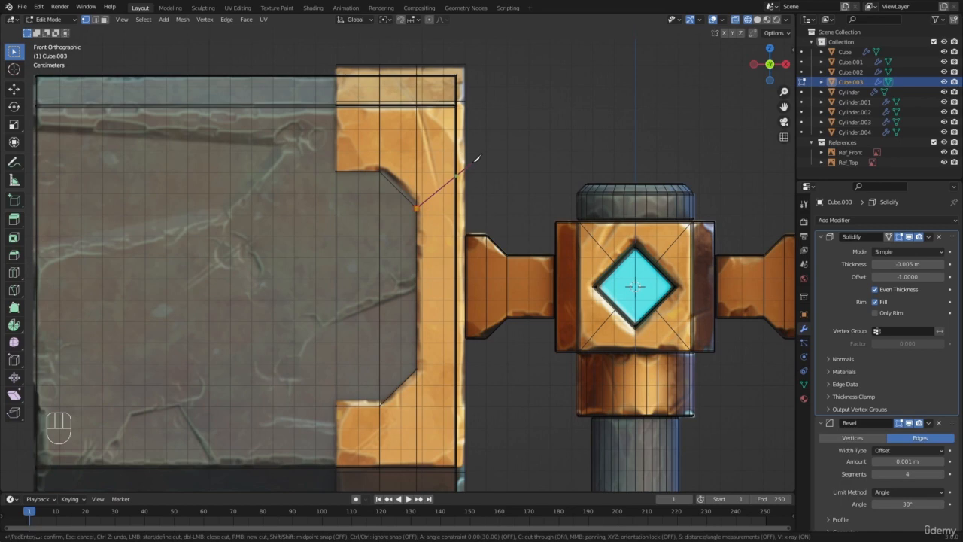
{"action": "left_click", "coordinate": [477, 158]}
{"action": "key", "text": "Return"}
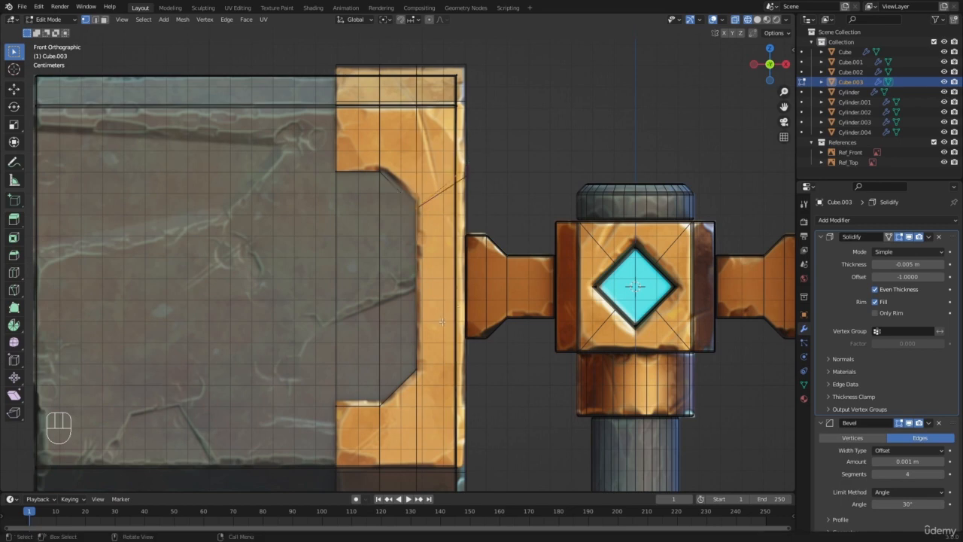
Knife-cut through the band from the notch's lower inner corner diagonally down to the band's outer edge
{"action": "key", "text": "k"}
{"action": "left_click", "coordinate": [418, 368]}
{"action": "key", "text": "c"}
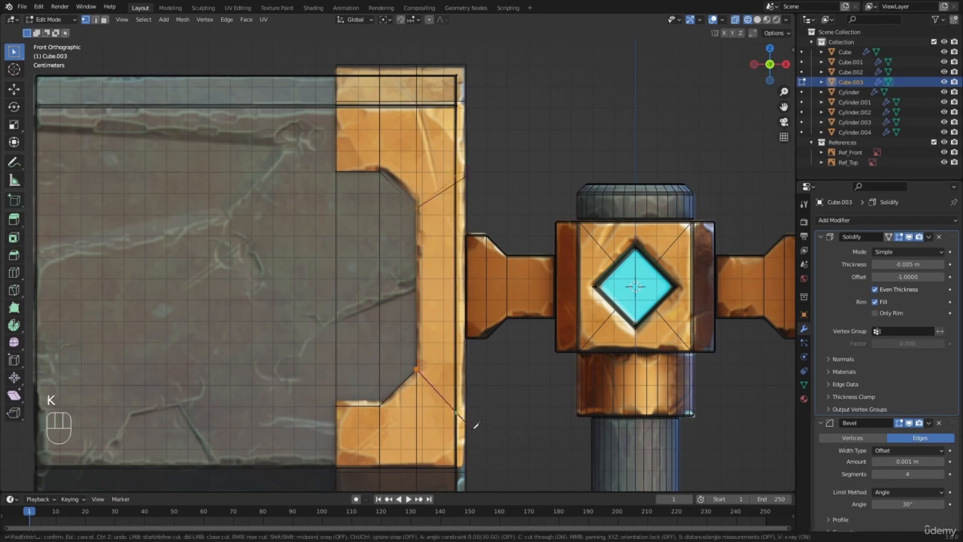
{"action": "left_click", "coordinate": [474, 418]}
{"action": "key", "text": "Return"}
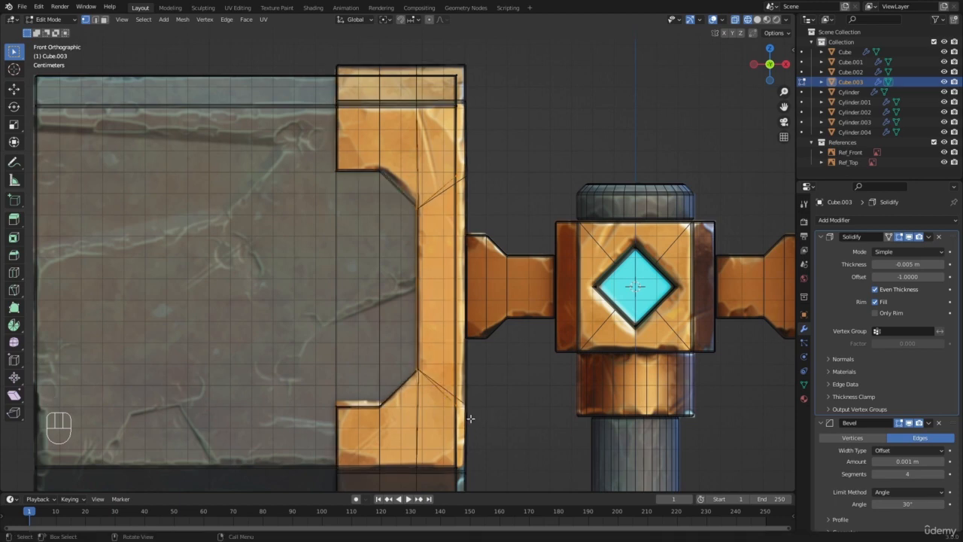
Leave edit mode and examine the notched gold band in solid perspective with nothing selected
{"action": "key", "text": "Tab"}
{"action": "key", "text": "z"}
{"action": "key", "text": "a"}
{"action": "key", "text": "a"}
{"action": "mouse_move", "coordinate": [420, 216]}
{"action": "middle_mouse_down"}
{"action": "mouse_move", "coordinate": [465, 232]}
{"action": "mouse_move", "coordinate": [452, 222]}
{"action": "middle_mouse_up"}
{"action": "key", "text": "a"}
{"action": "key", "text": "a"}
{"action": "scroll", "coordinate": [399, 176], "scroll_direction": "down", "scroll_amount": 6}
{"action": "middle_click_drag", "start_coordinate": [400, 176], "coordinate": [557, 203]}
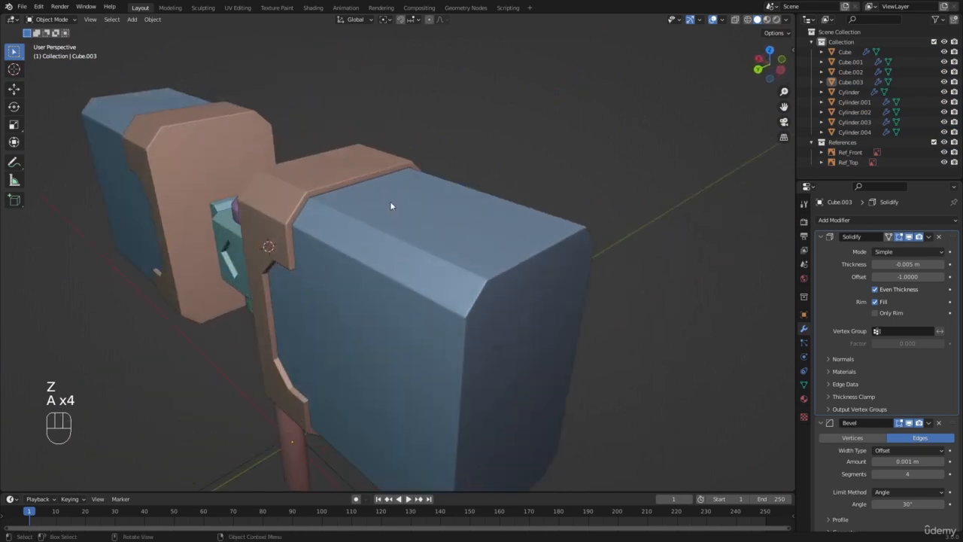
Reopen the gold band for editing and, in wireframe with edge selection, pick the diagonal cut edges beside the notch's upper inner corner
{"action": "left_click", "coordinate": [297, 199]}
{"action": "key", "text": "Tab"}
{"action": "mouse_move", "coordinate": [297, 199]}
{"action": "middle_mouse_down"}
{"action": "mouse_move", "coordinate": [429, 207]}
{"action": "mouse_move", "coordinate": [423, 236]}
{"action": "middle_mouse_up"}
{"action": "scroll", "coordinate": [475, 211], "scroll_direction": "up", "scroll_amount": 2}
{"action": "key", "text": "a"}
{"action": "key", "text": "a"}
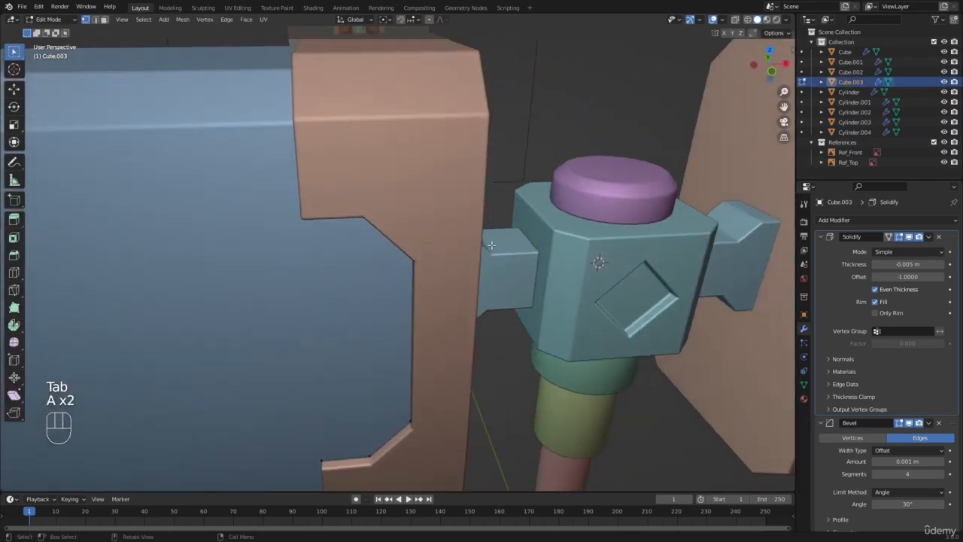
{"action": "key", "text": "z"}
{"action": "middle_click_drag", "start_coordinate": [327, 239], "coordinate": [430, 269]}
{"action": "key", "text": "a"}
{"action": "key", "text": "a"}
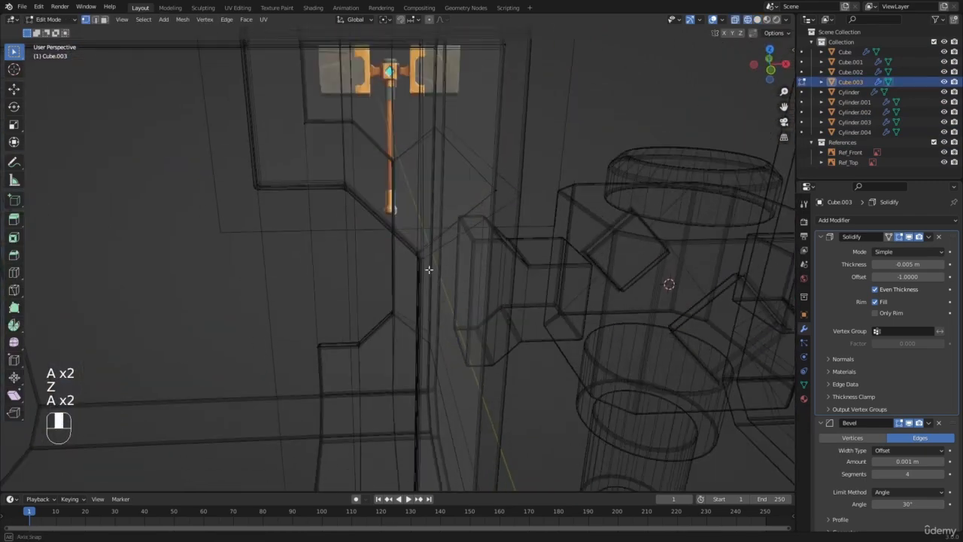
{"action": "key", "text": "2"}
{"action": "left_click", "coordinate": [434, 246]}
{"action": "left_click", "coordinate": [447, 236]}
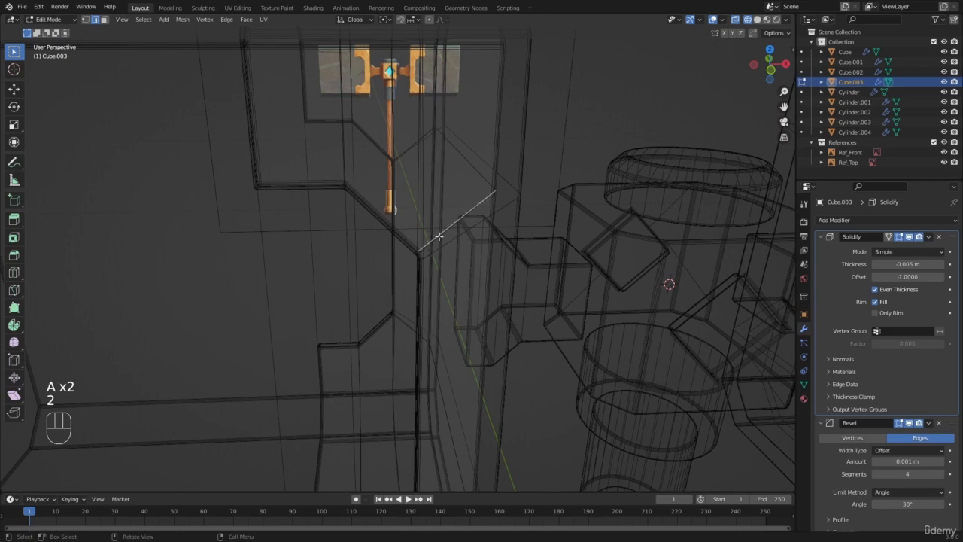
With nothing selected, compare the band's upper and lower notch cuts with the reference in front wireframe view
{"action": "key", "text": "KP_1"}
{"action": "key", "text": "a"}
{"action": "key", "text": "a"}
{"action": "scroll", "coordinate": [439, 236], "scroll_direction": "down", "scroll_amount": 5}
{"action": "scroll", "coordinate": [436, 283], "scroll_direction": "up", "scroll_amount": 2}
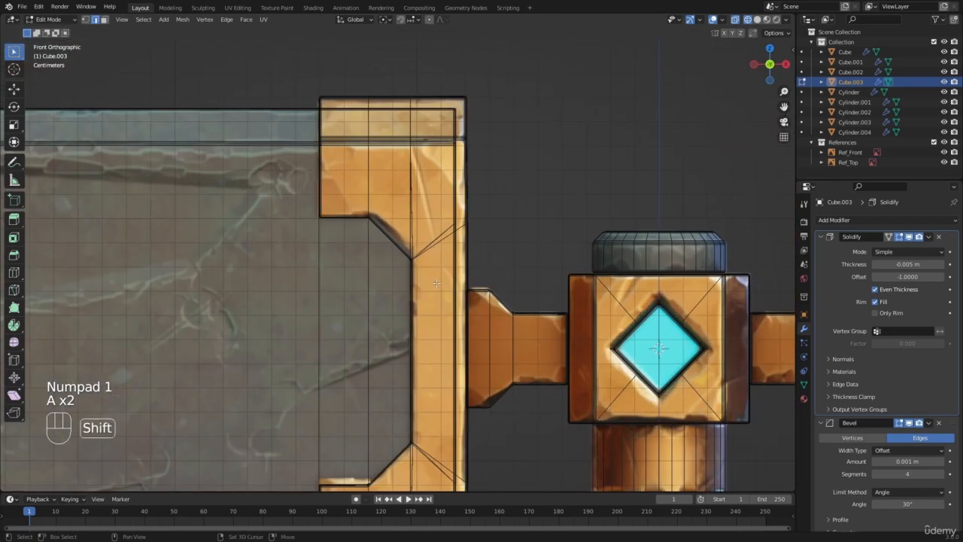
{"action": "middle_click_drag", "start_coordinate": [437, 283], "coordinate": [454, 125], "text": "shift"}
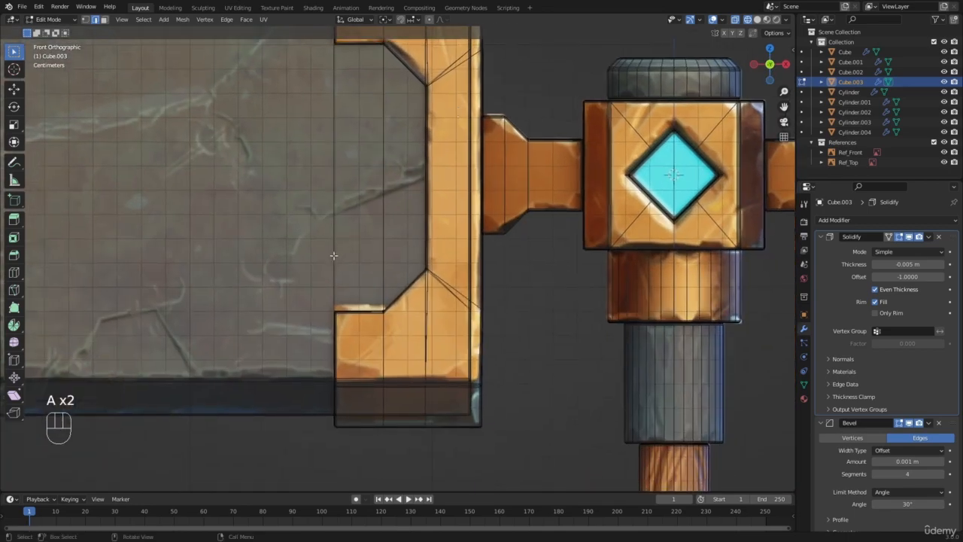
{"action": "scroll", "coordinate": [299, 255], "scroll_direction": "down", "scroll_amount": 4}
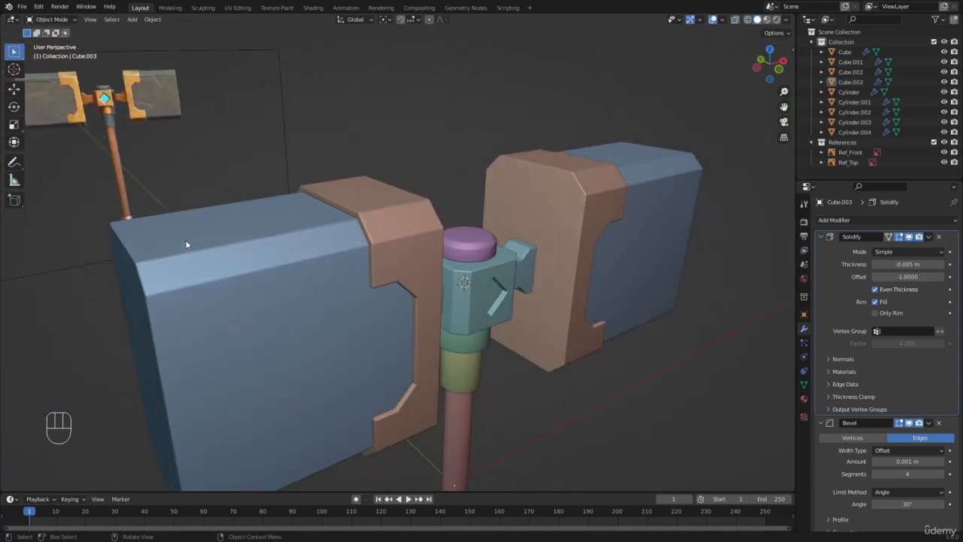
Examine the whole hammer in solid perspective object mode alongside the front reference image
{"action": "scroll", "coordinate": [274, 245], "scroll_direction": "up", "scroll_amount": 2}
{"action": "middle_click_drag", "start_coordinate": [283, 241], "coordinate": [342, 182]}
{"action": "scroll", "coordinate": [197, 184], "scroll_direction": "up", "scroll_amount": 2}
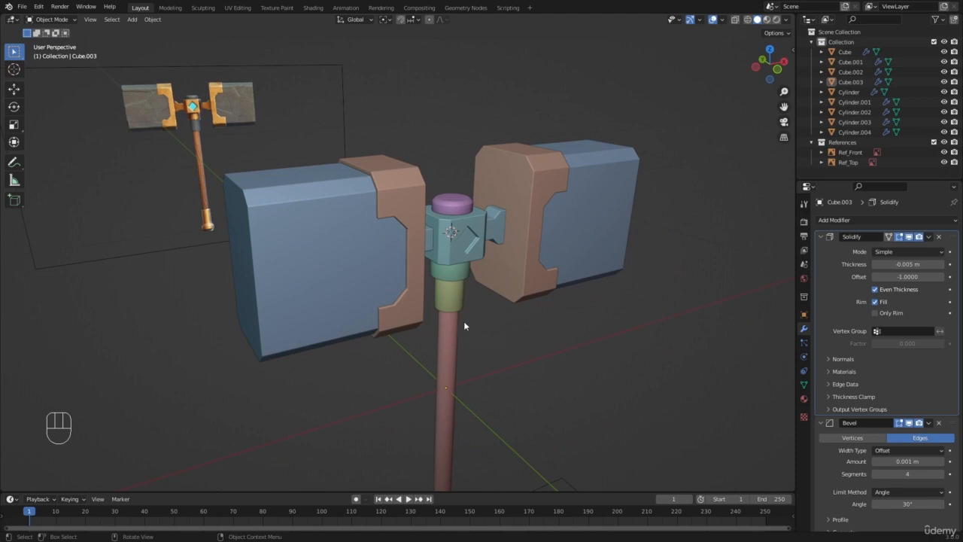
{"action": "scroll", "coordinate": [464, 325], "scroll_direction": "down", "scroll_amount": 3}
{"action": "scroll", "coordinate": [467, 317], "scroll_direction": "up", "scroll_amount": 1}
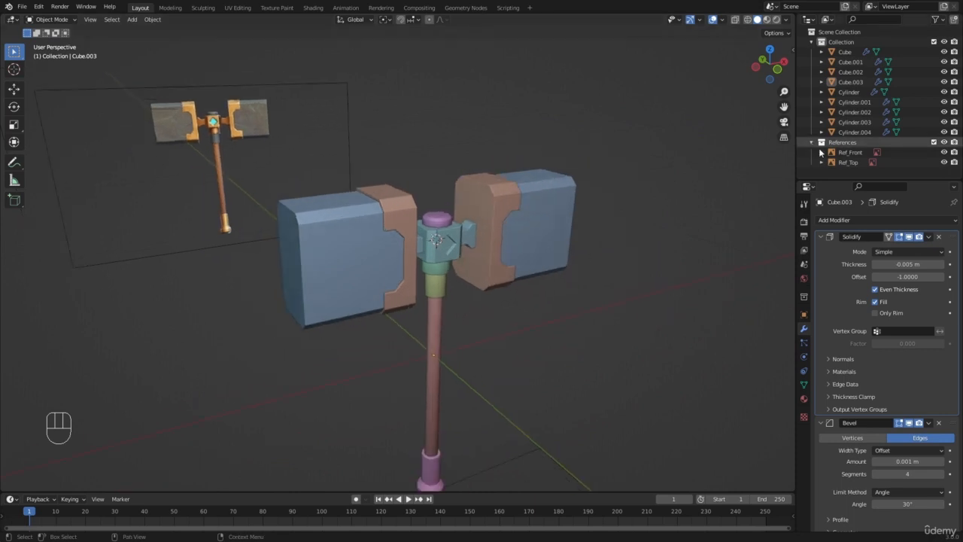